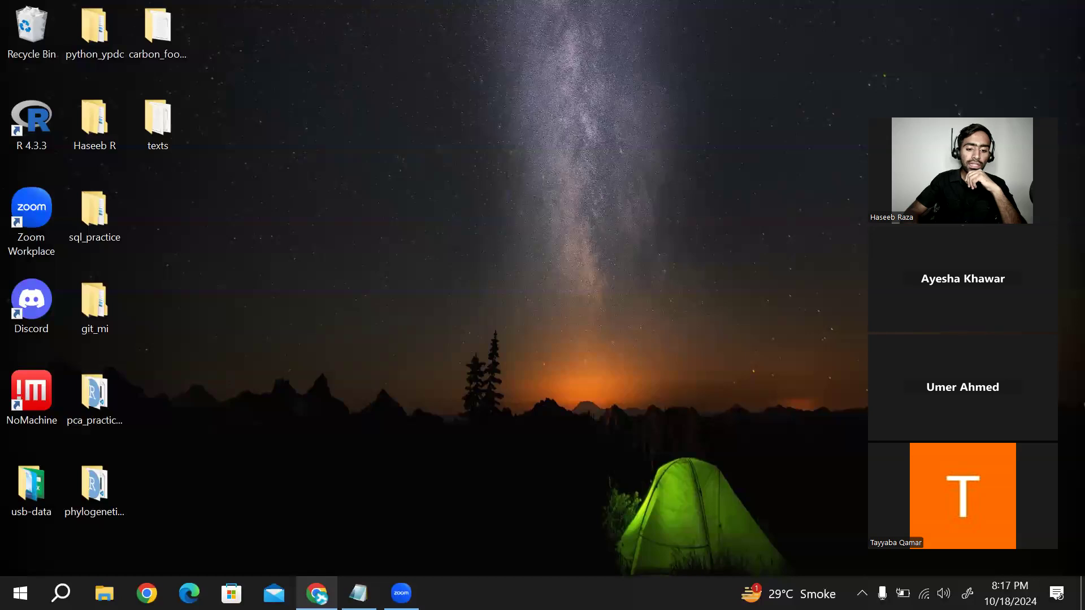
Bring up Chrome on the Cloud Console tab listing the running ubuntu VM in asia-south2-b
left_click(316, 593)
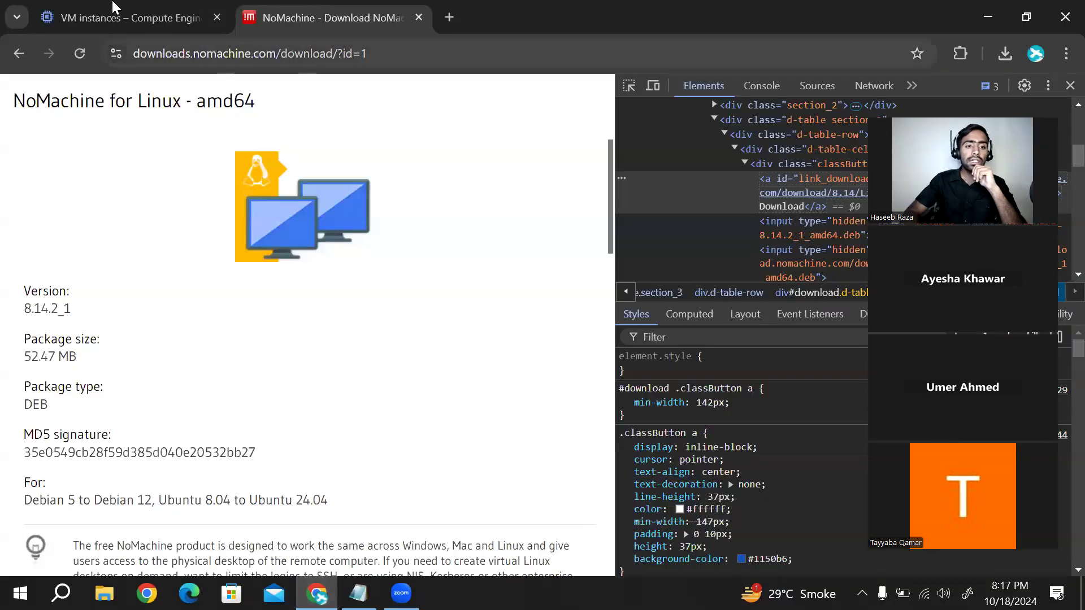
key("ctrl+Tab")
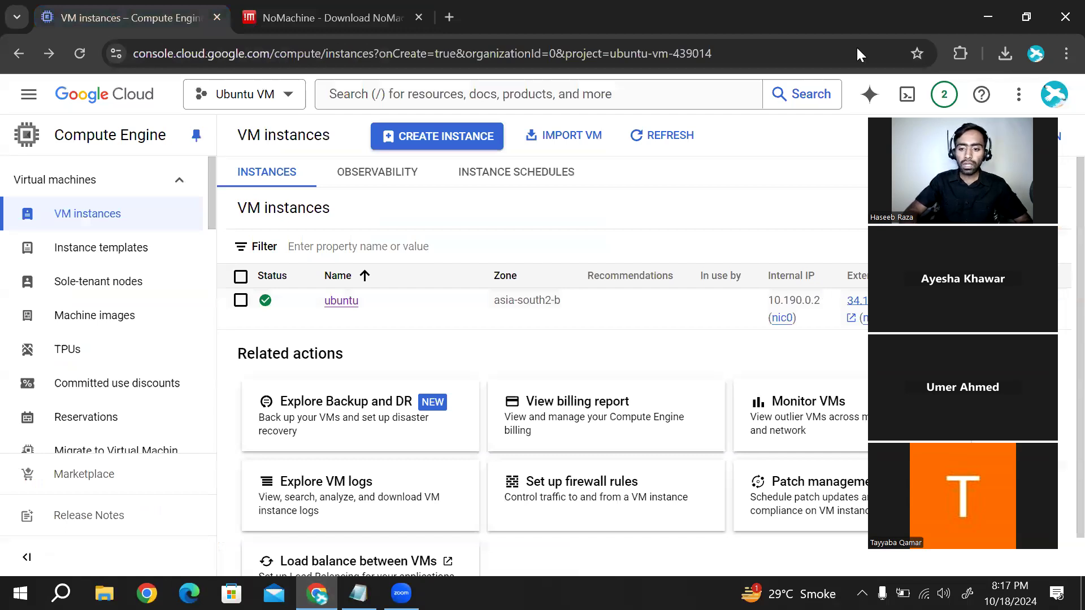
left_click_drag(1037, 118, 856, 46)
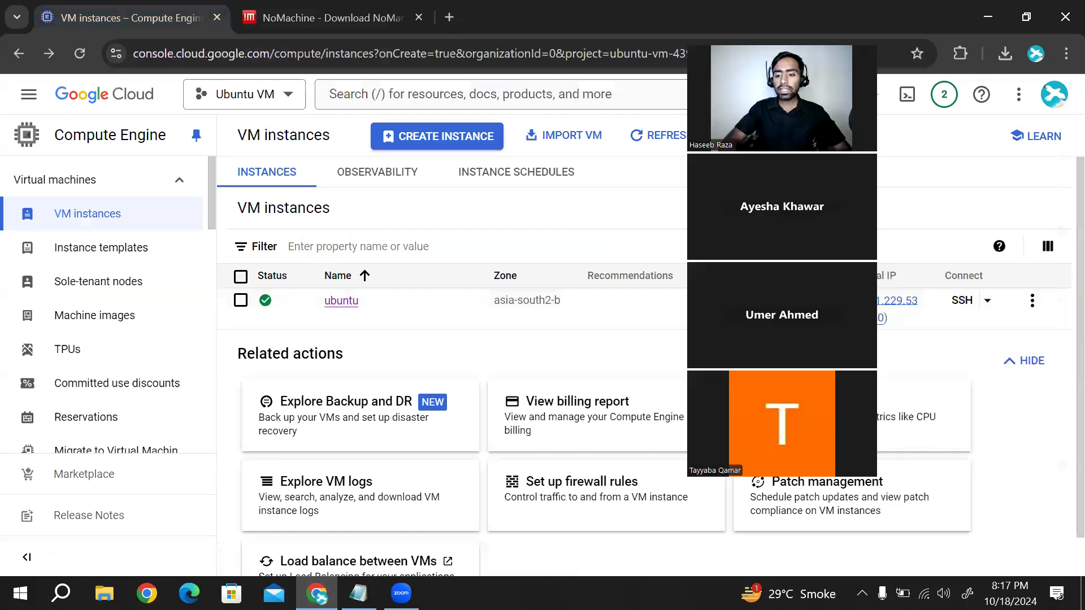
Start an SSH-in-browser session on the ubuntu instance and authorize the connection
left_click(962, 301)
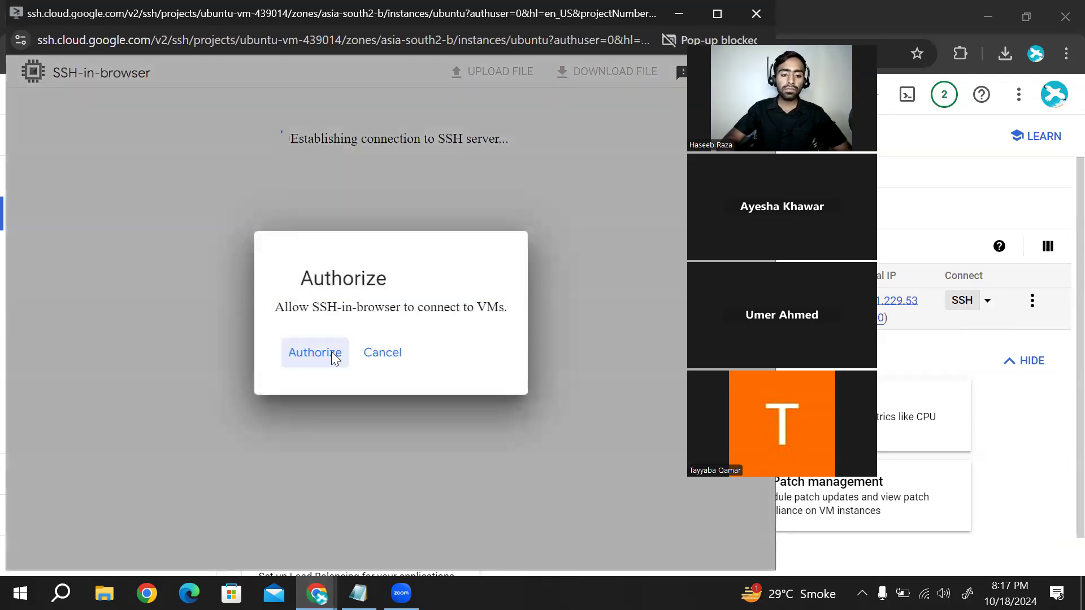
left_click(334, 356)
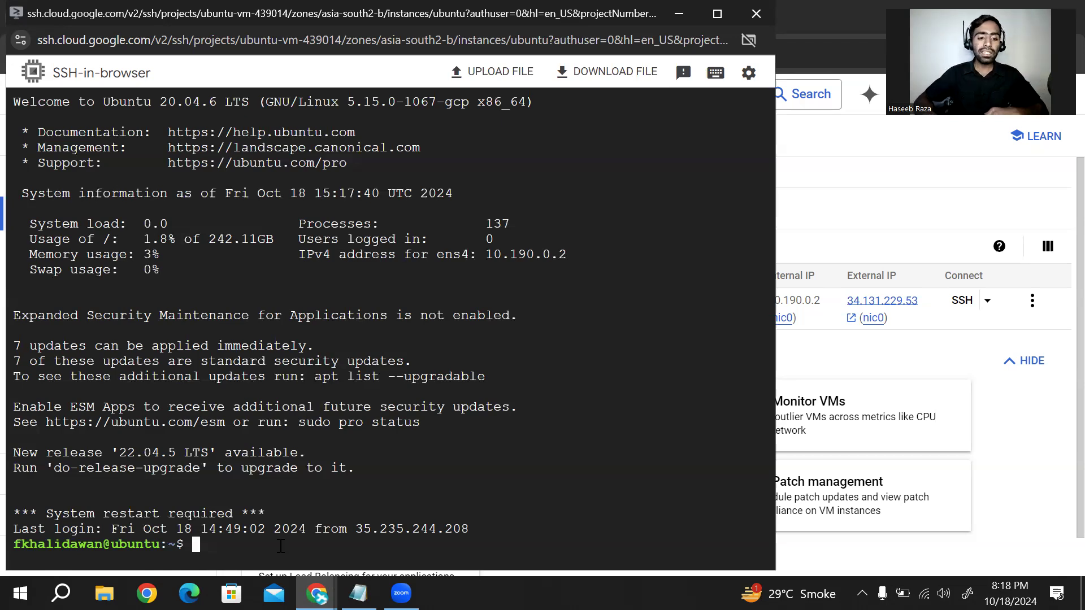
Run ls to confirm nomachine_8.14.2_1_amd64.deb is in the home folder
type("l")
type("s")
key("Return")
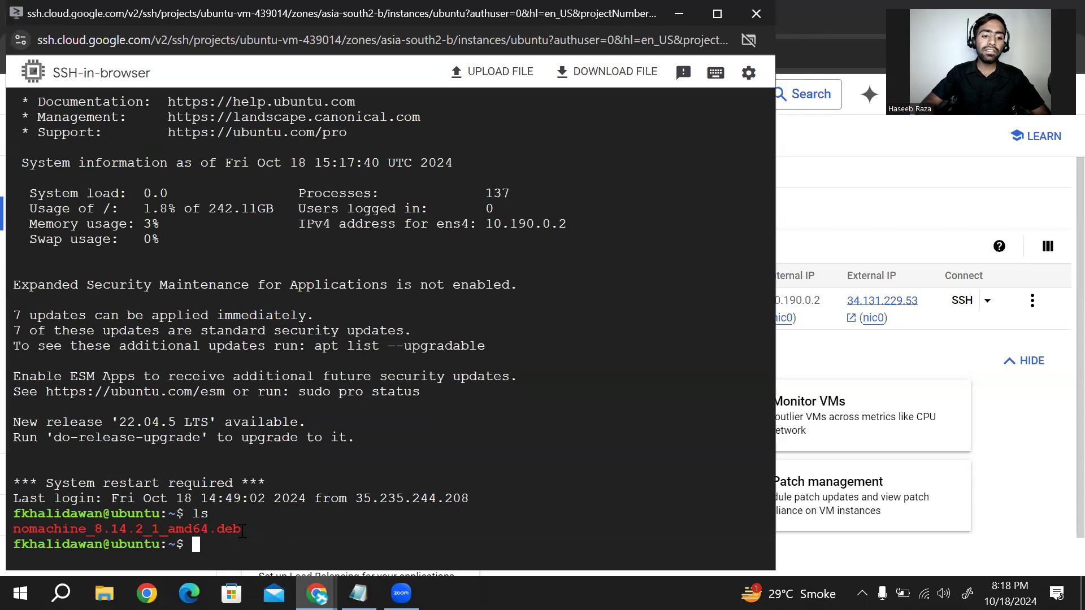
left_click_drag(209, 529, 242, 529)
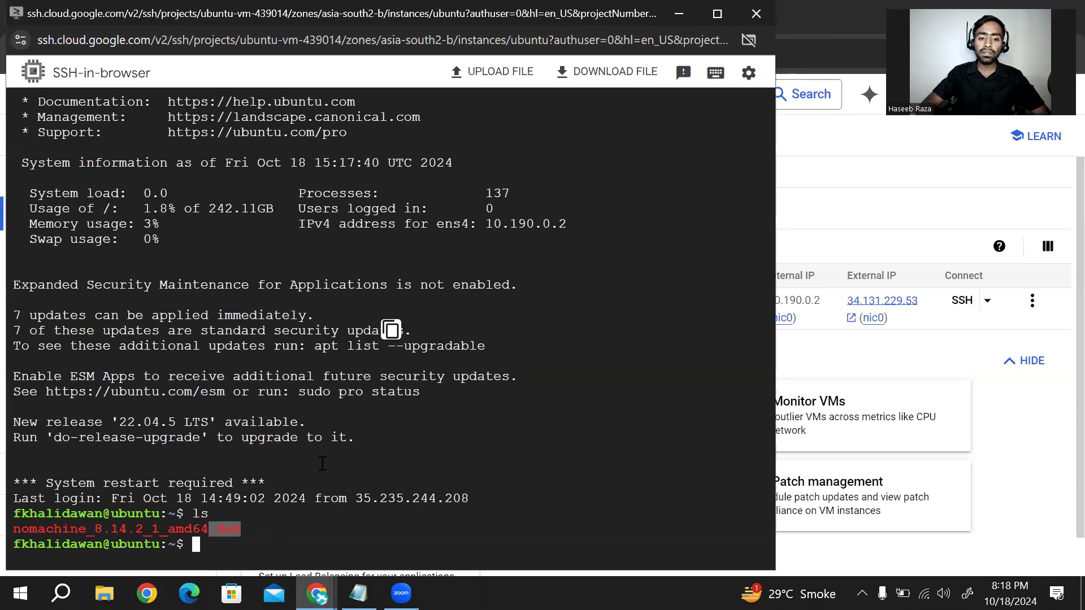
Check the terminal settings' copy option, then clear the terminal screen
left_click(748, 72)
mouse_move(678, 146)
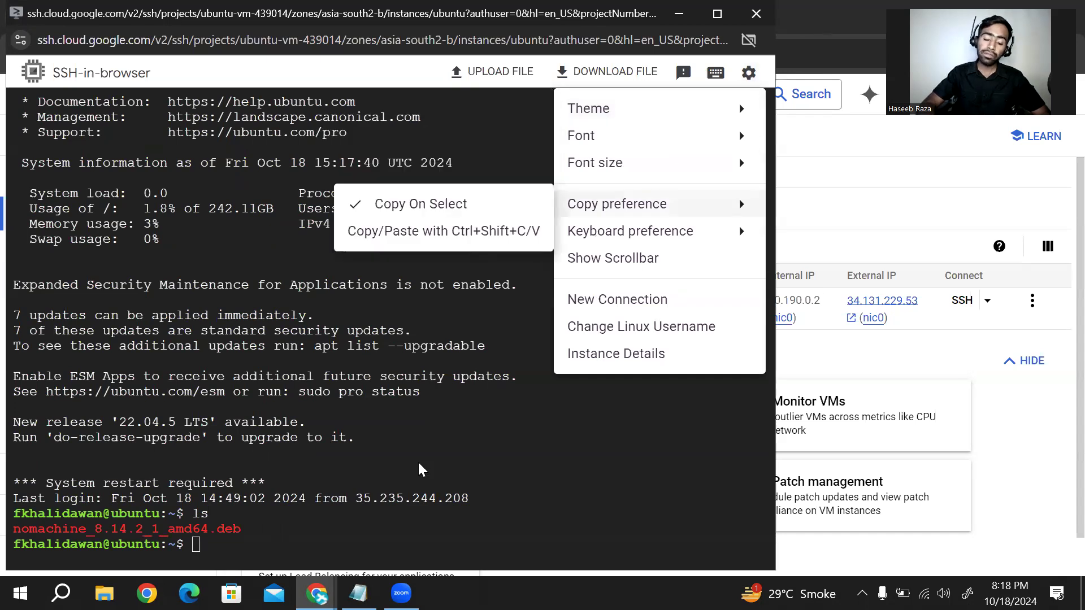
left_click(197, 546)
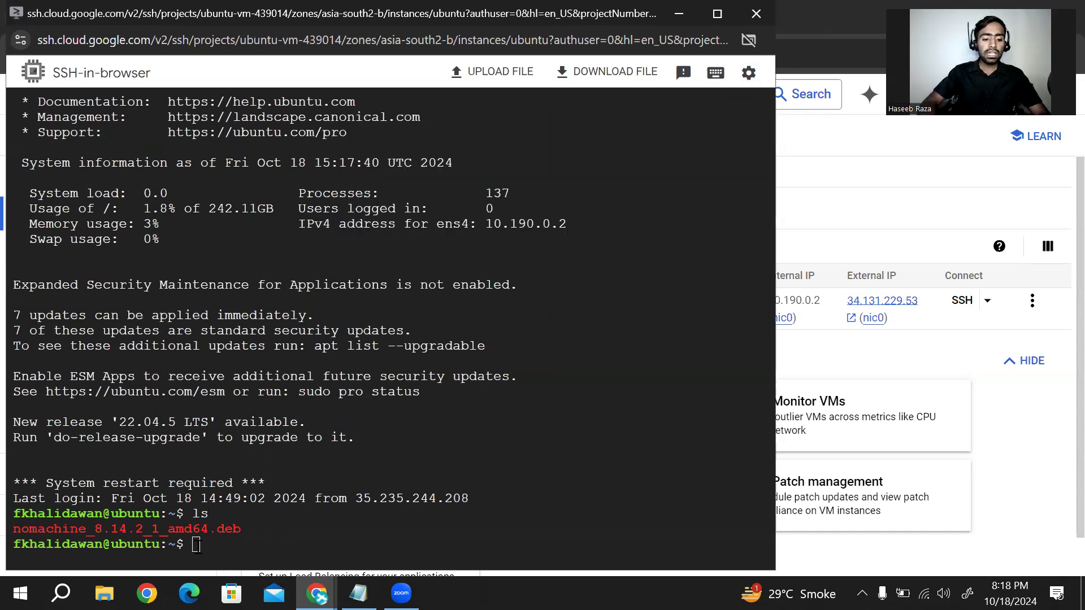
type("c")
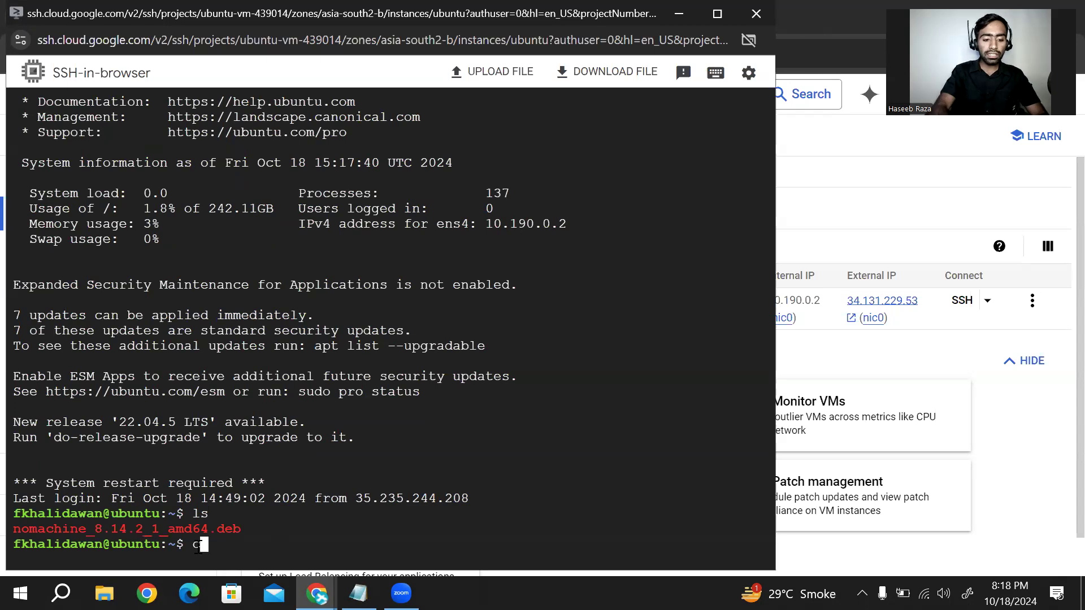
type("lear")
key("Return")
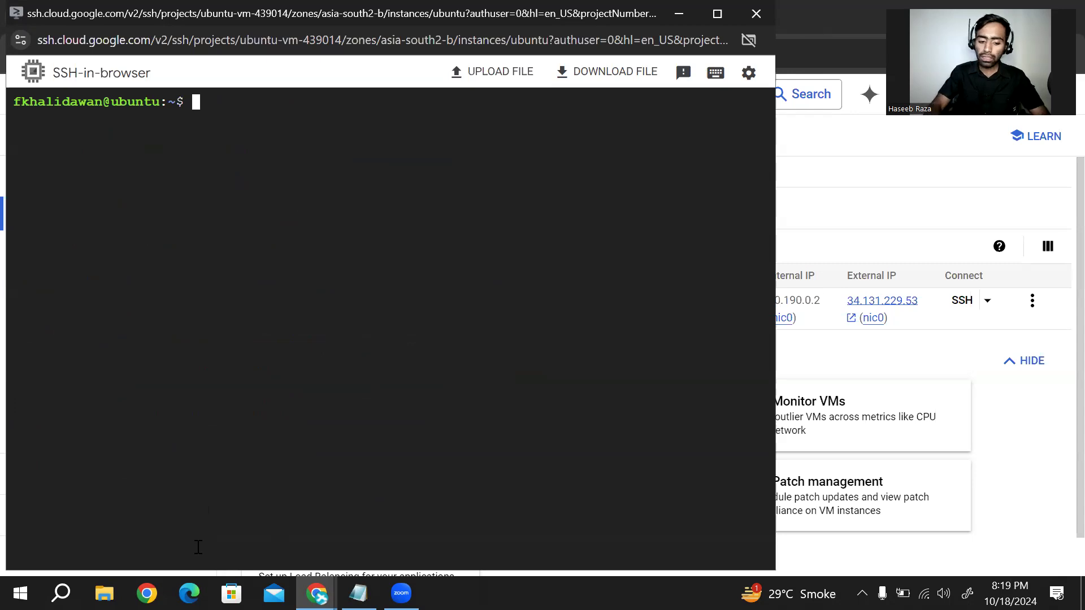
Run sudo apt install ./nomachine_8.14.2_1_amd64.deb, completing the file name with Tab
type("sudo ")
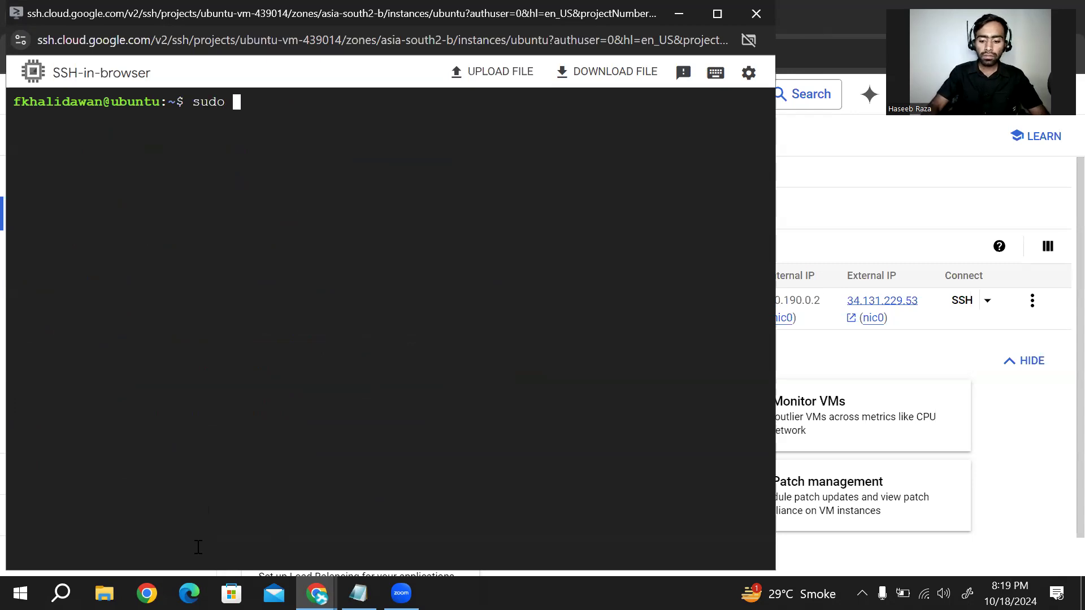
type("apt in")
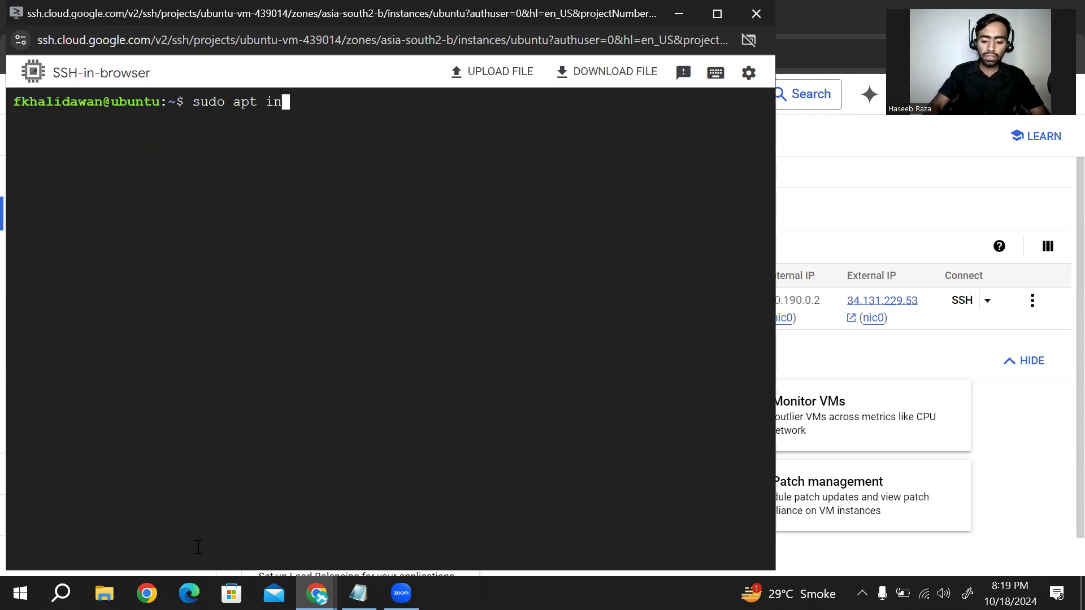
type("stall")
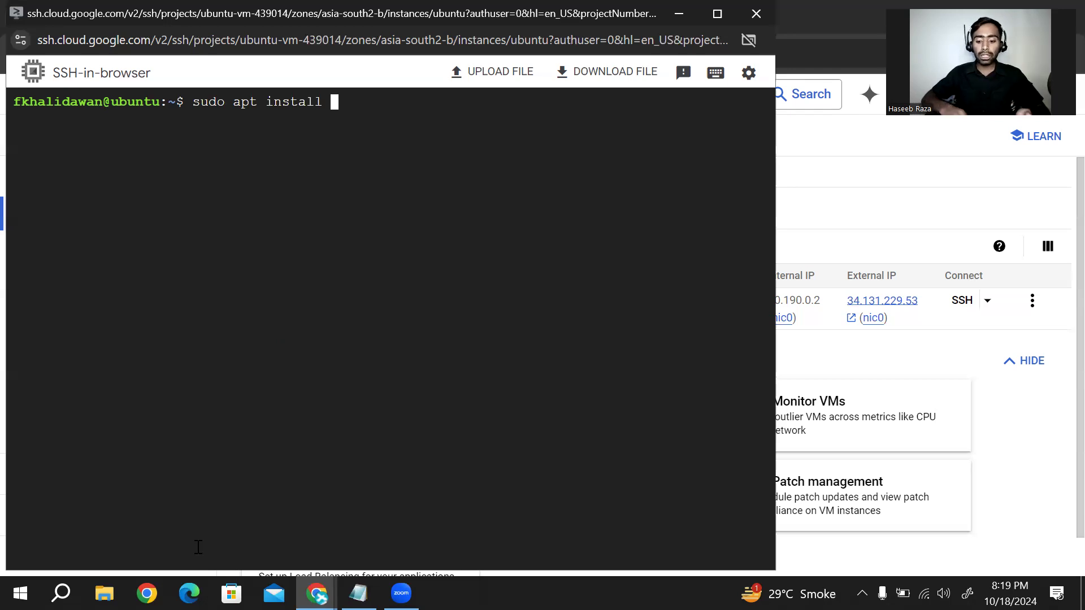
type(".")
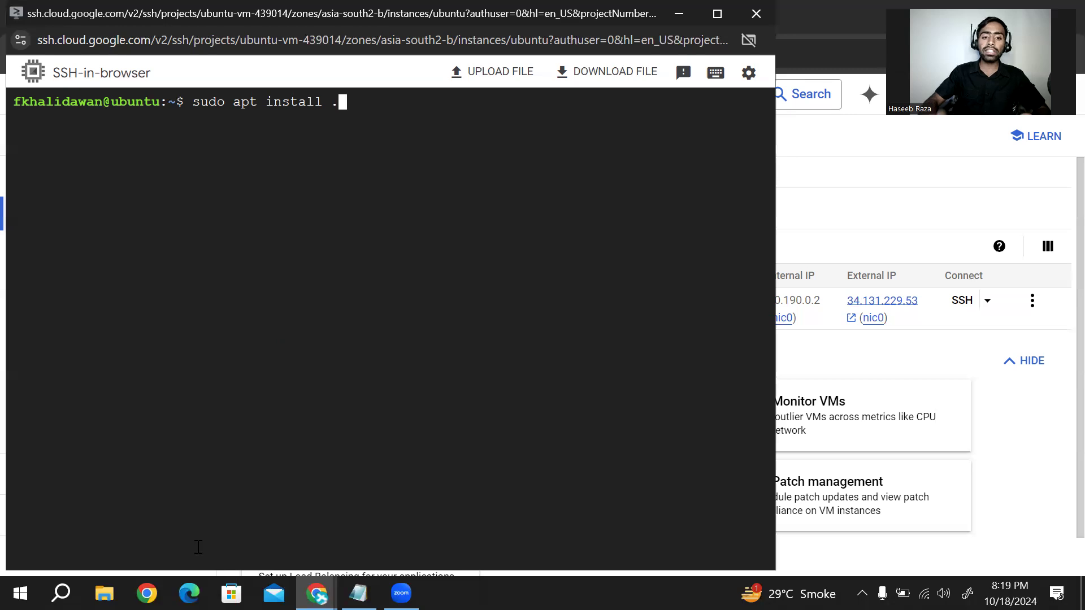
type("/")
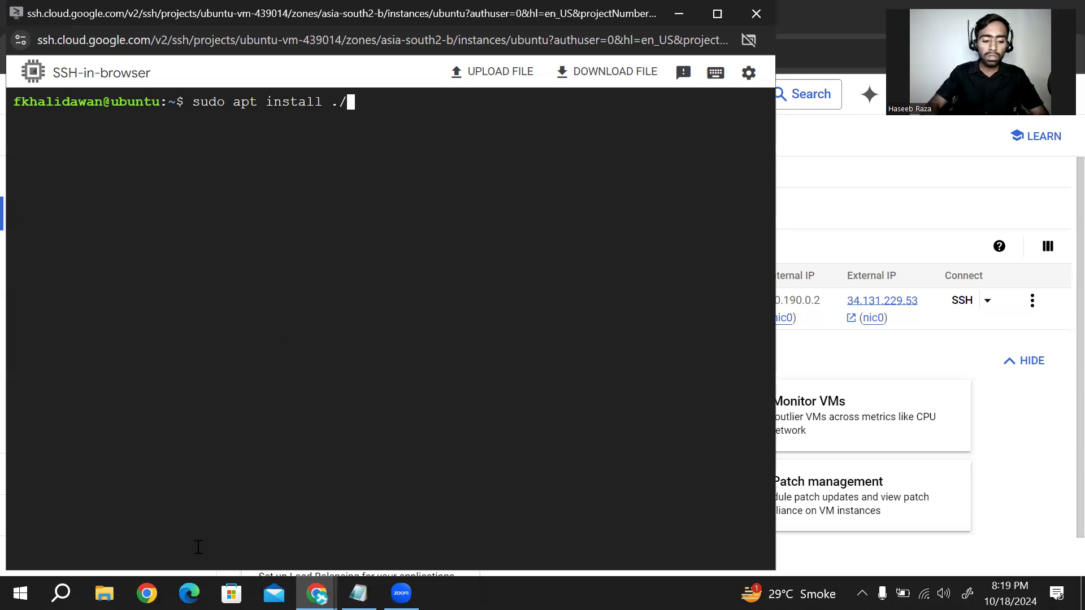
type("no")
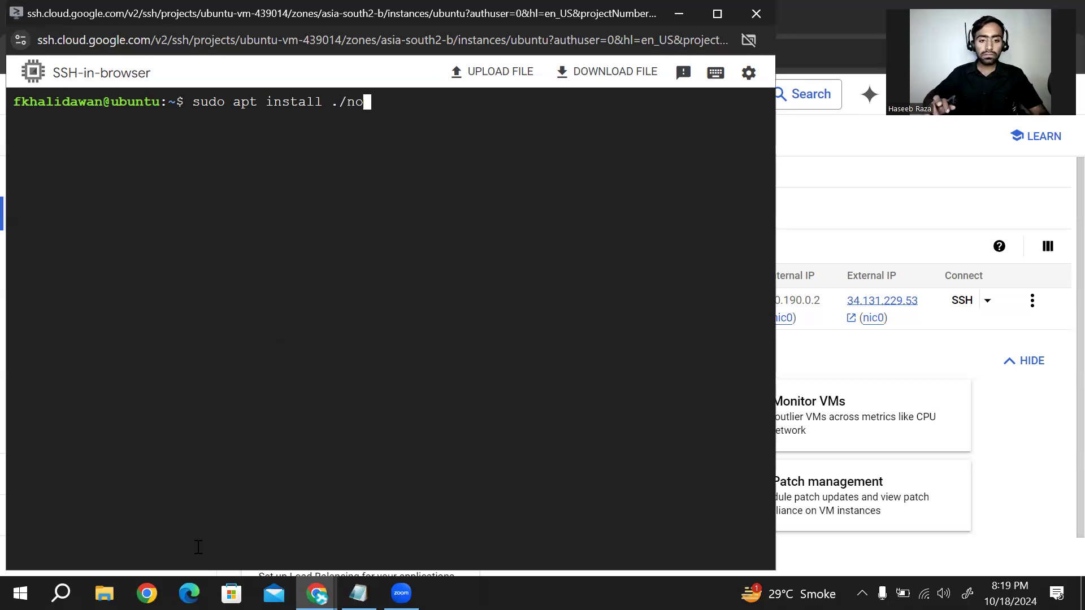
key("Tab")
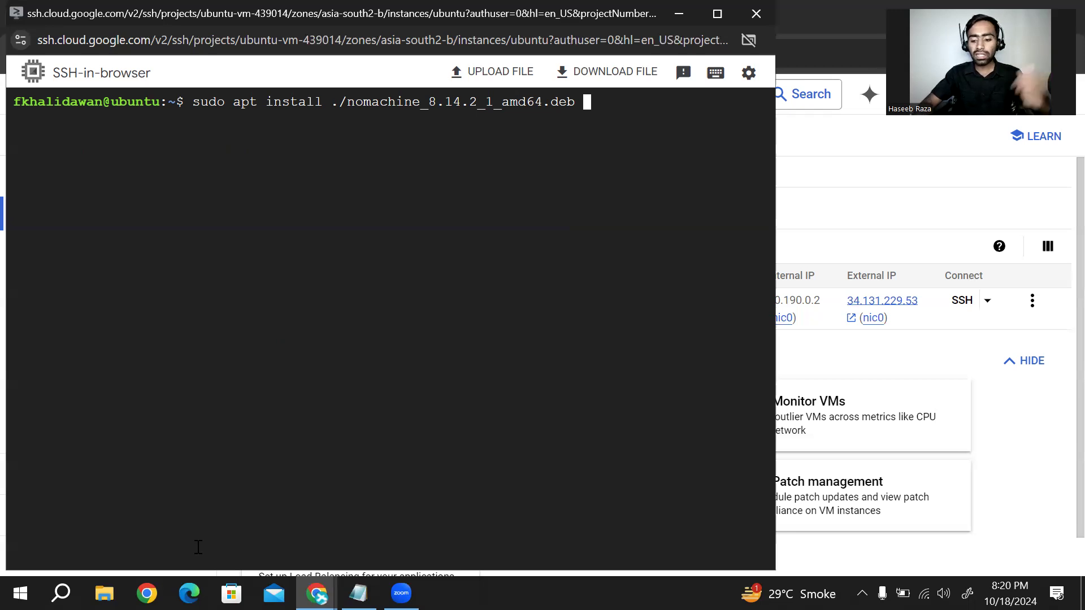
key("Return")
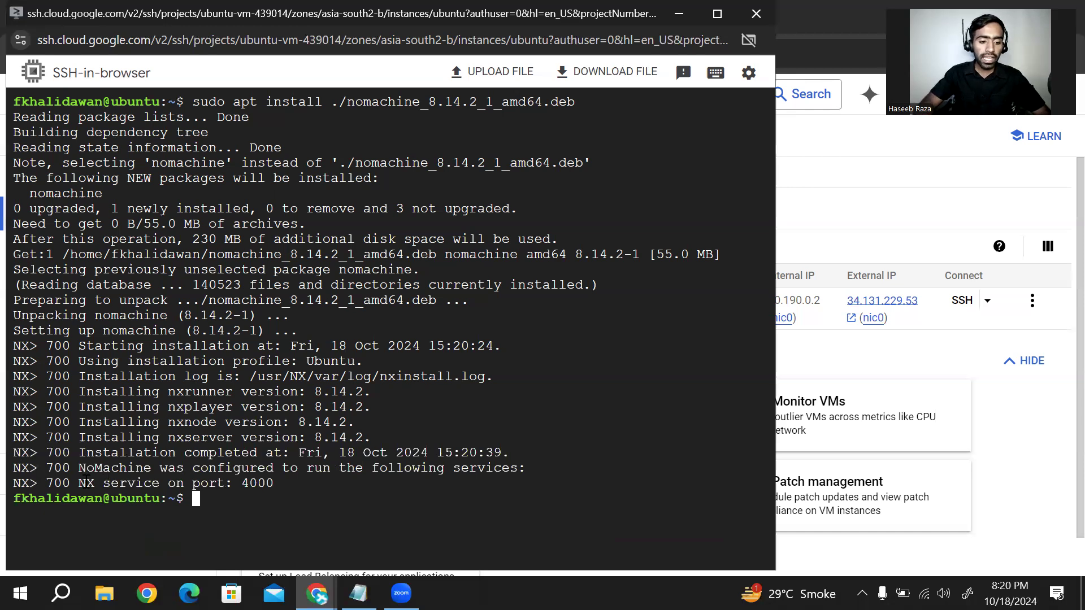
Highlight the 'NX service on port: 4000' line in the install output to verify the port
left_click_drag(79, 484, 276, 483)
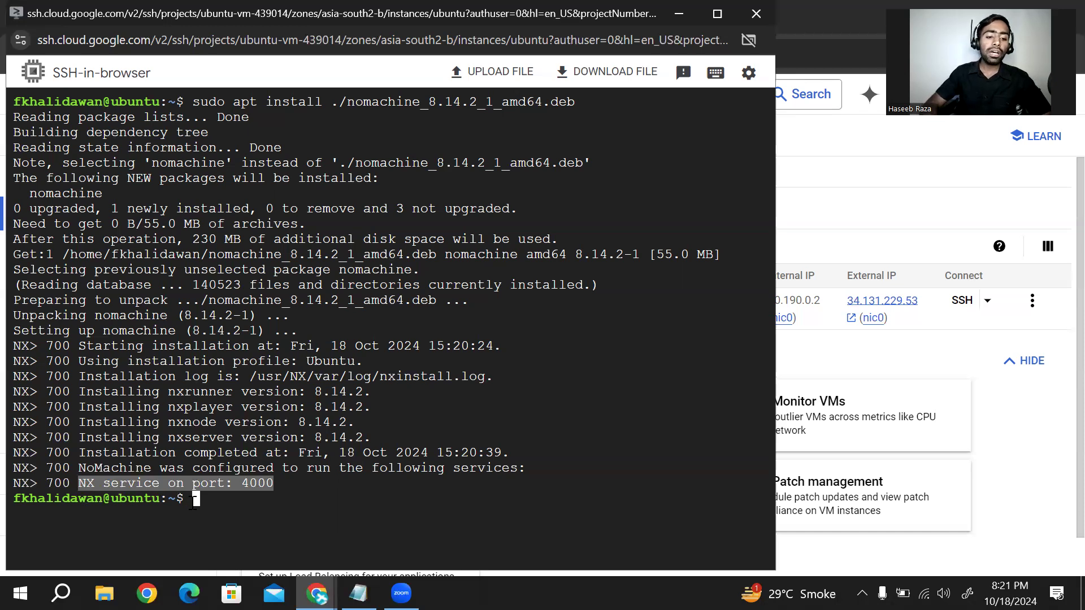
left_click(193, 503)
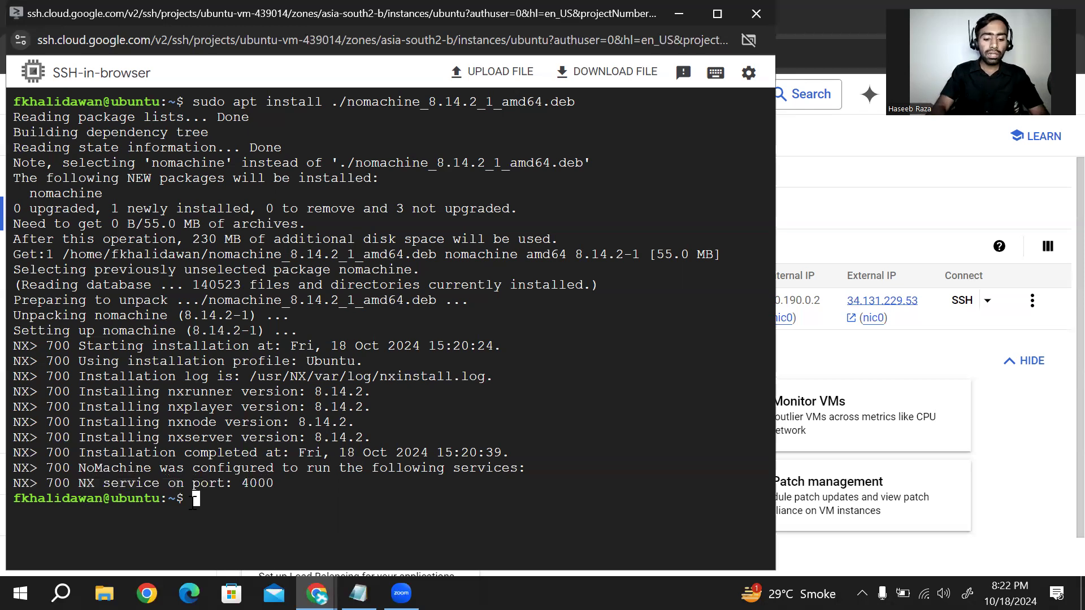
Try reboot, then open a root shell with sudo -s and reboot the VM as root
type("reboot")
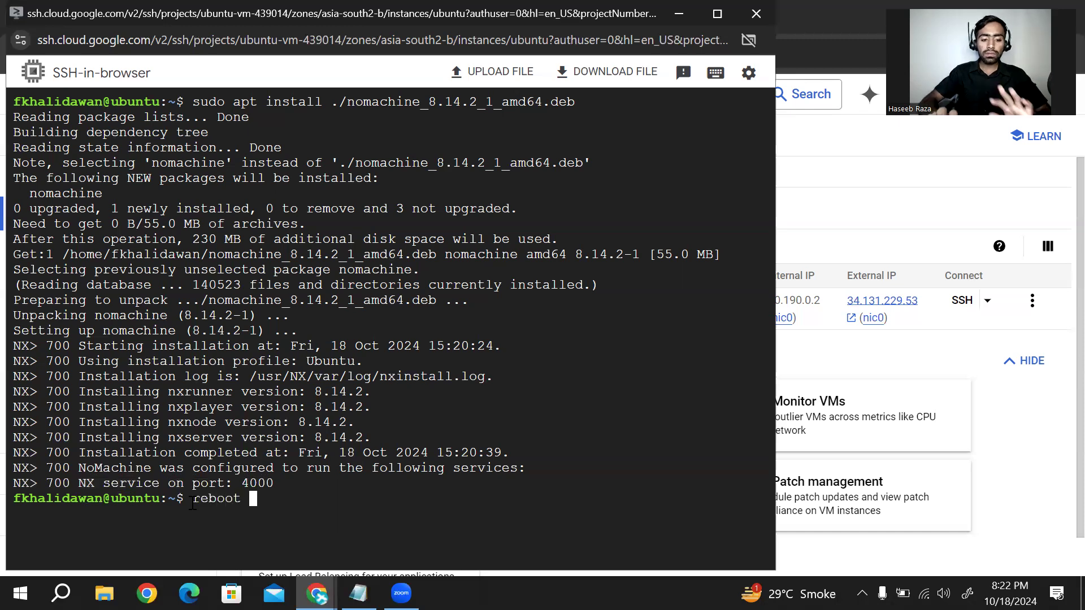
key("Return")
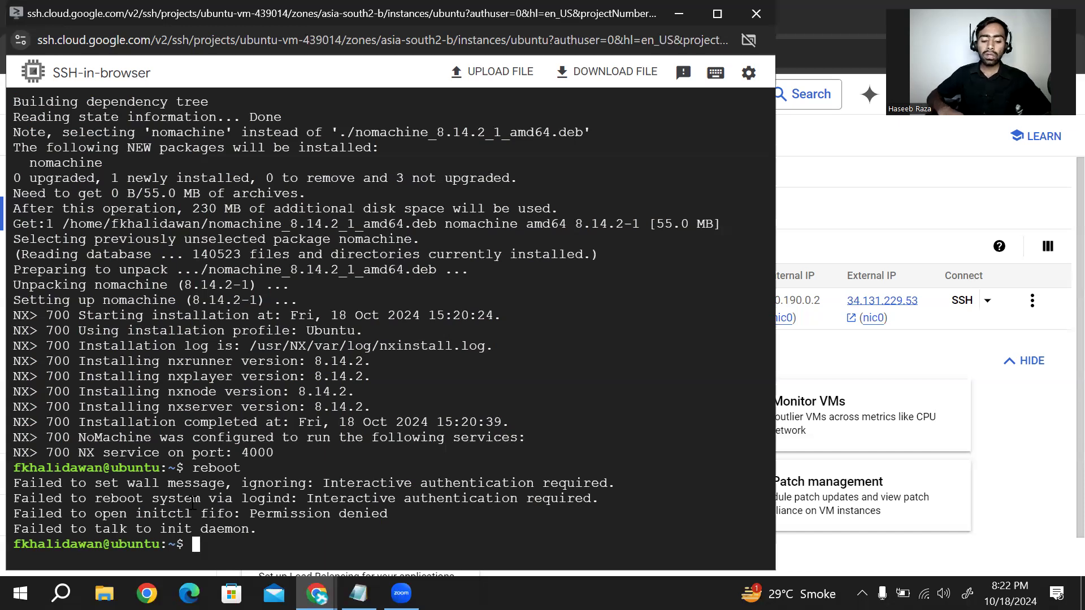
type("s")
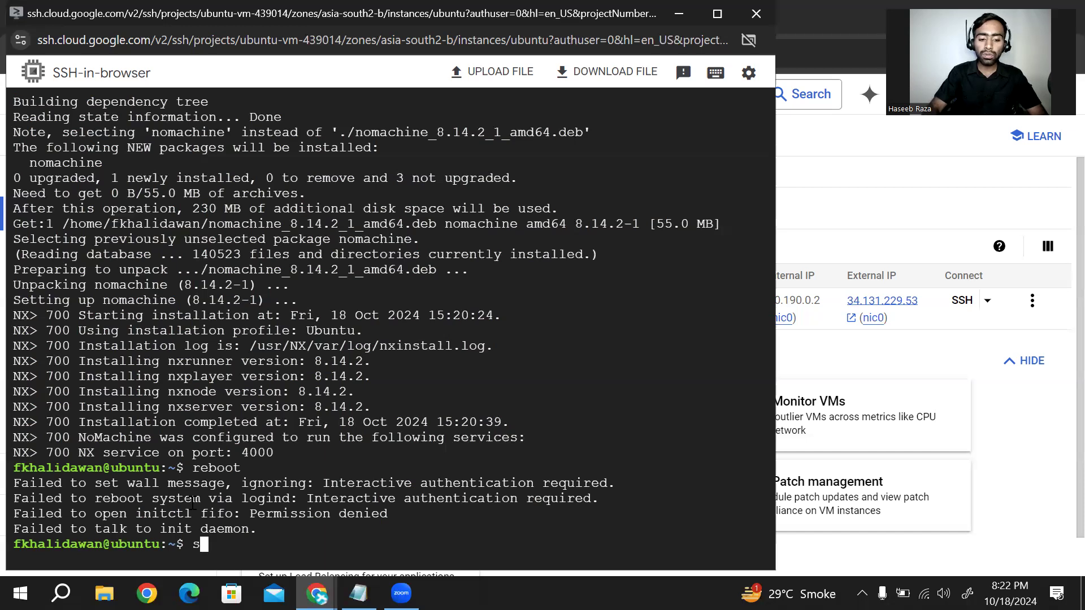
type("udo -s")
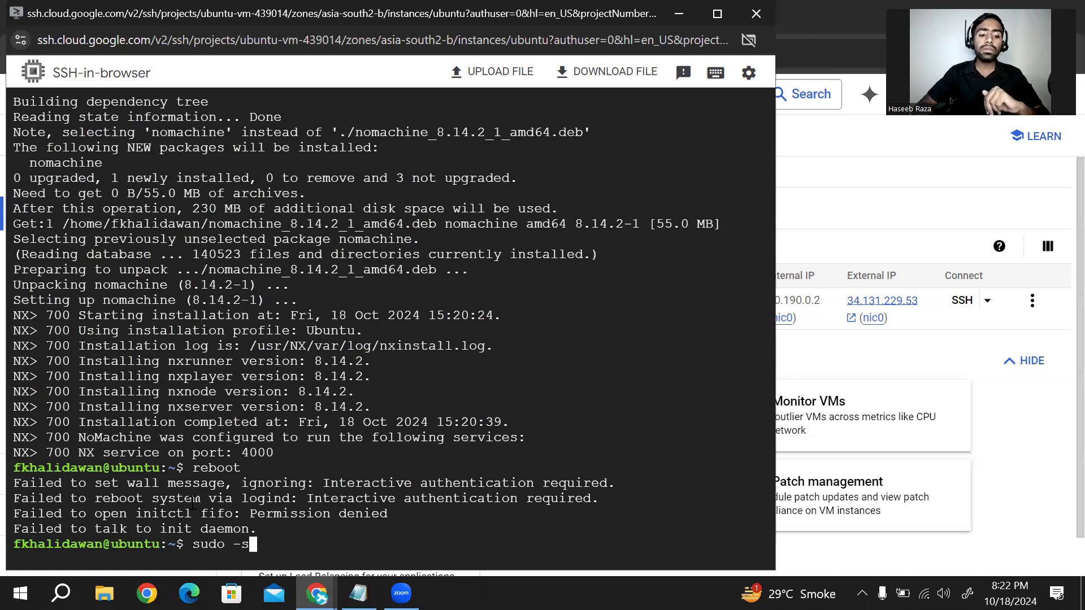
key("Return")
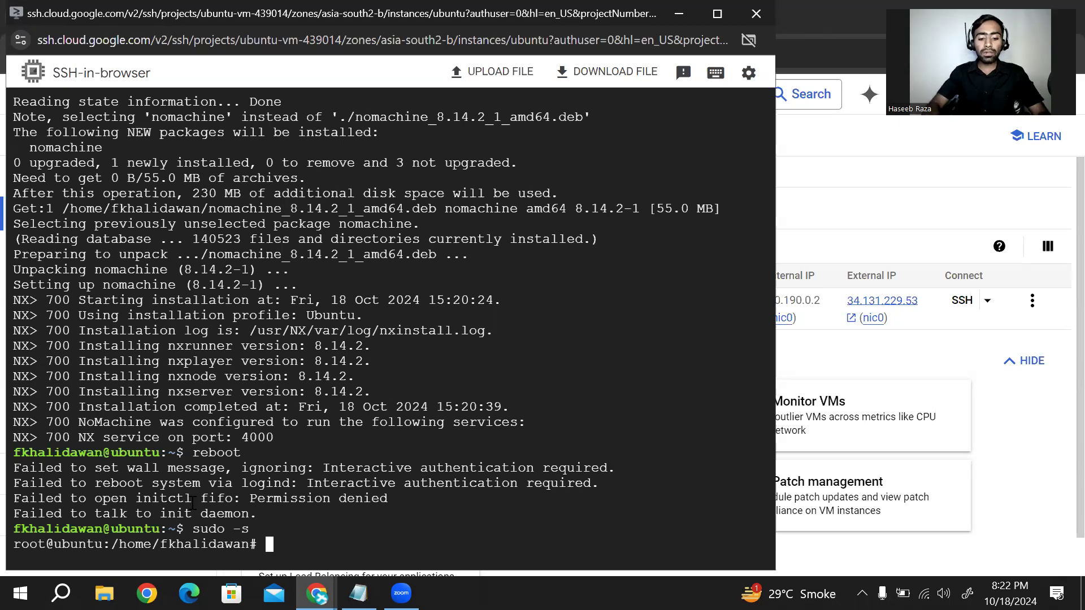
type("reboot")
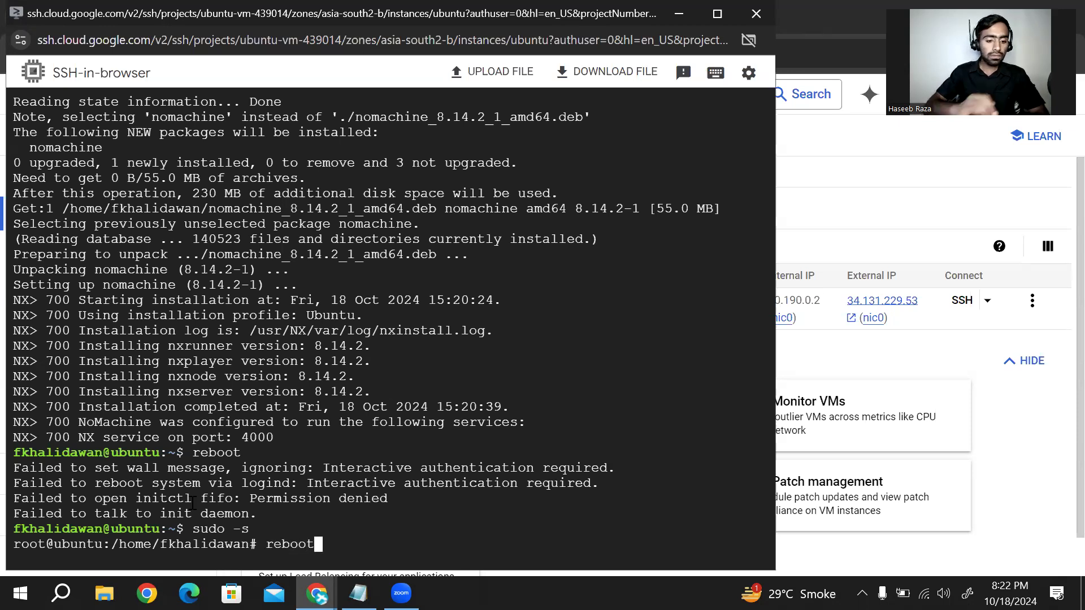
key("Return")
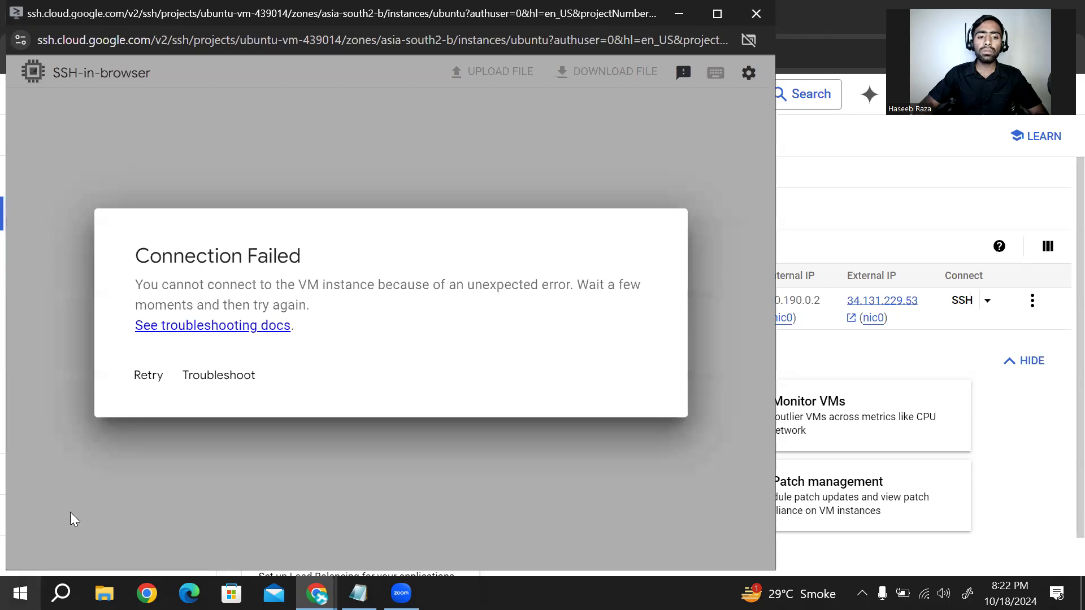
Close the Connection Failed SSH window and open the ubuntu instance from the VM list
left_click(756, 14)
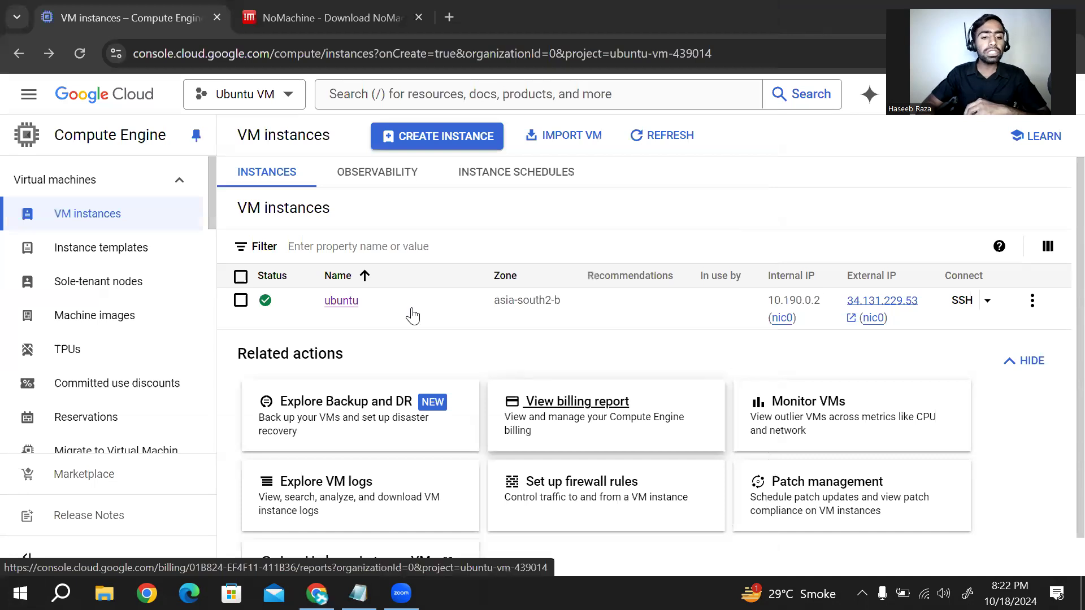
left_click(341, 301)
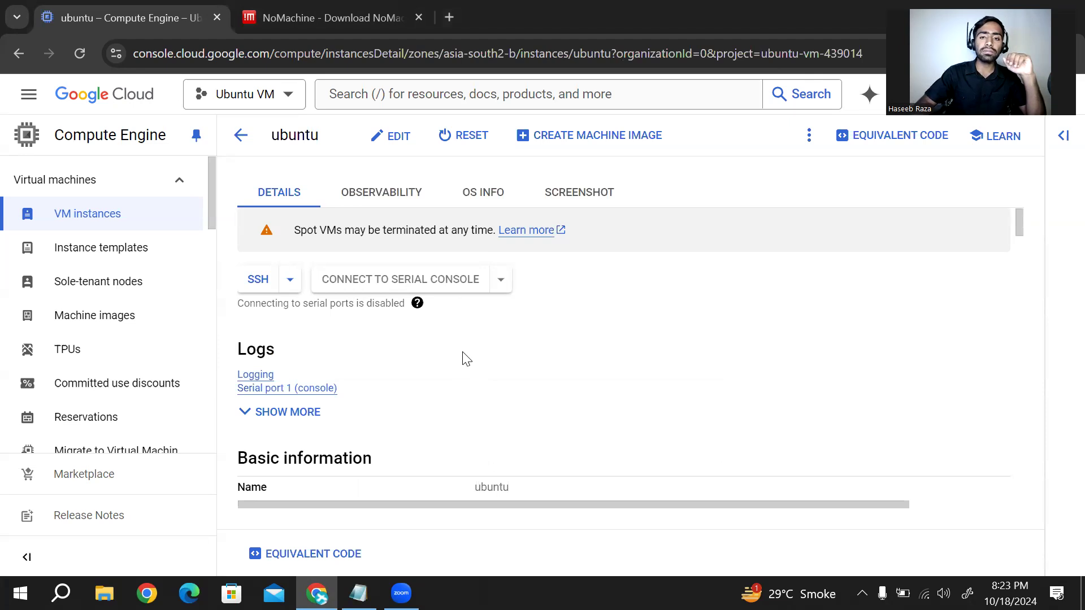
scroll(462, 359, "down", 2)
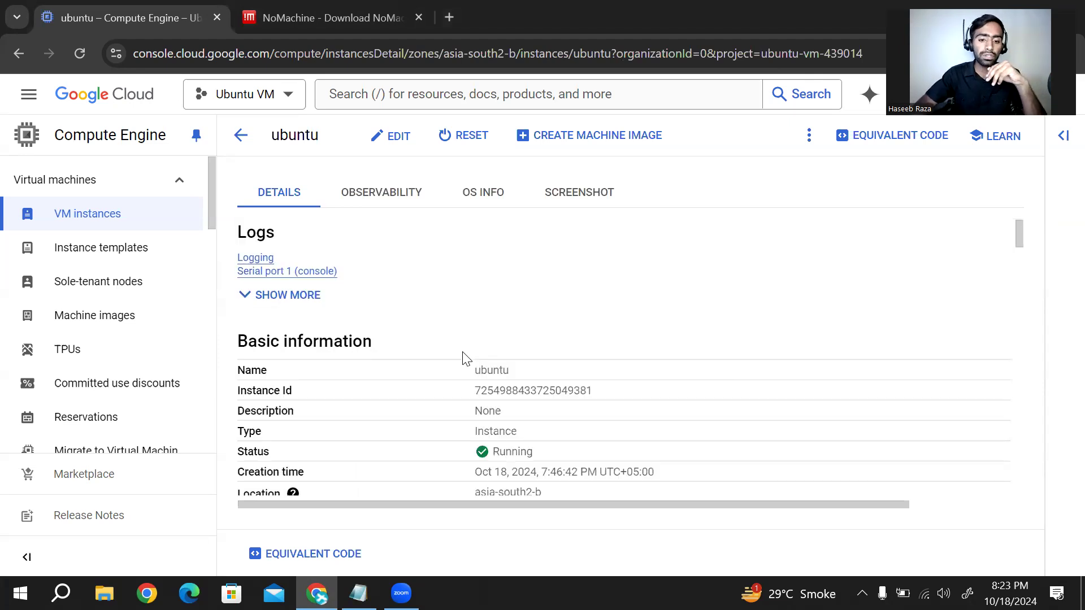
scroll(462, 358, "down", 1)
scroll(462, 358, "down", 1)
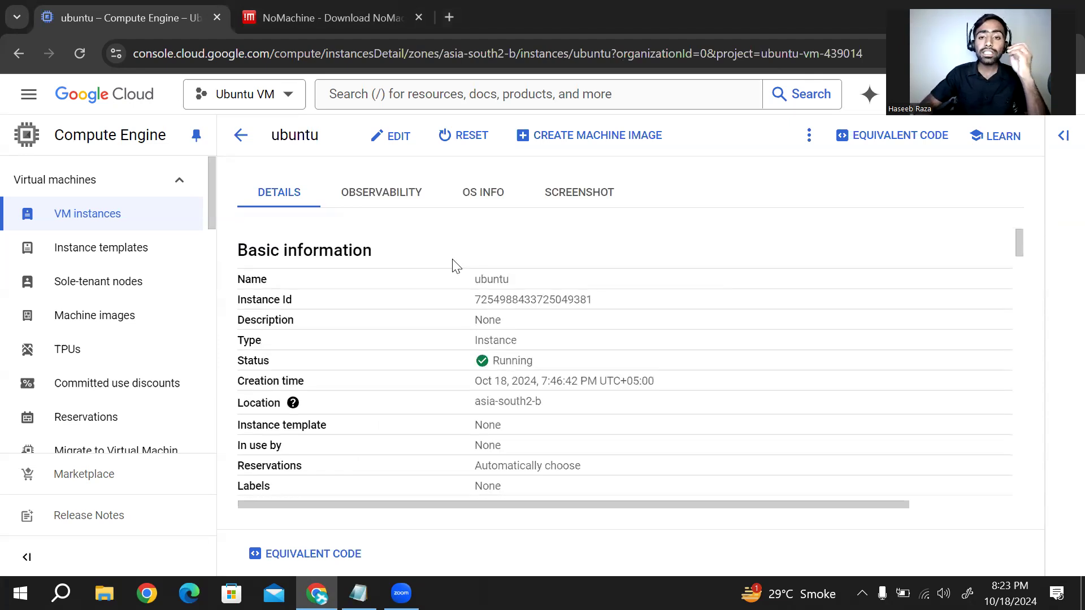
scroll(456, 265, "down", 1)
scroll(457, 265, "up", 4)
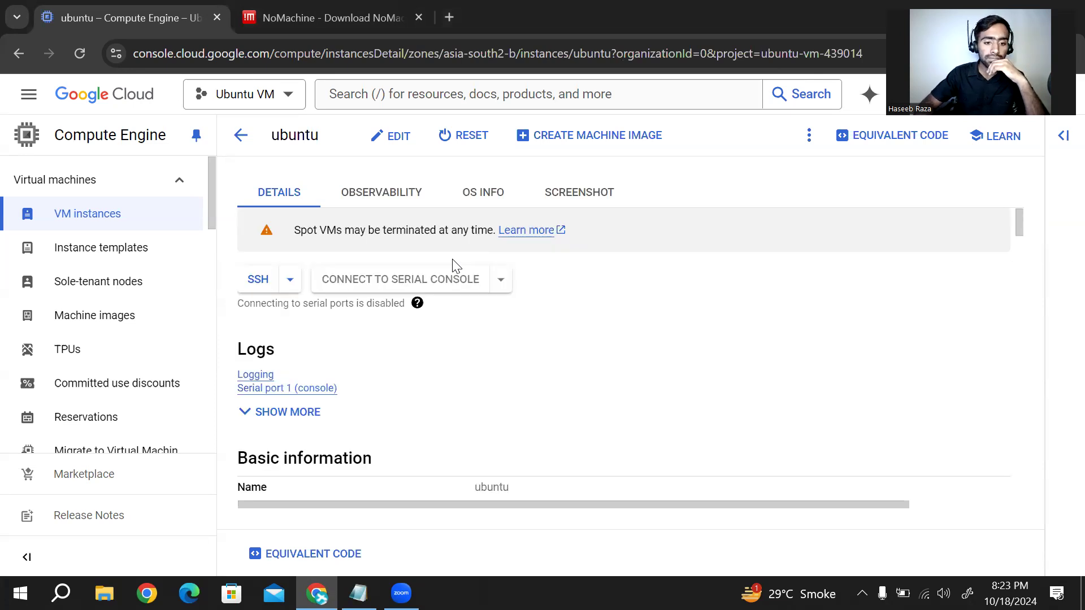
Open the Edit ubuntu instance form and scroll through its settings
left_click(395, 139)
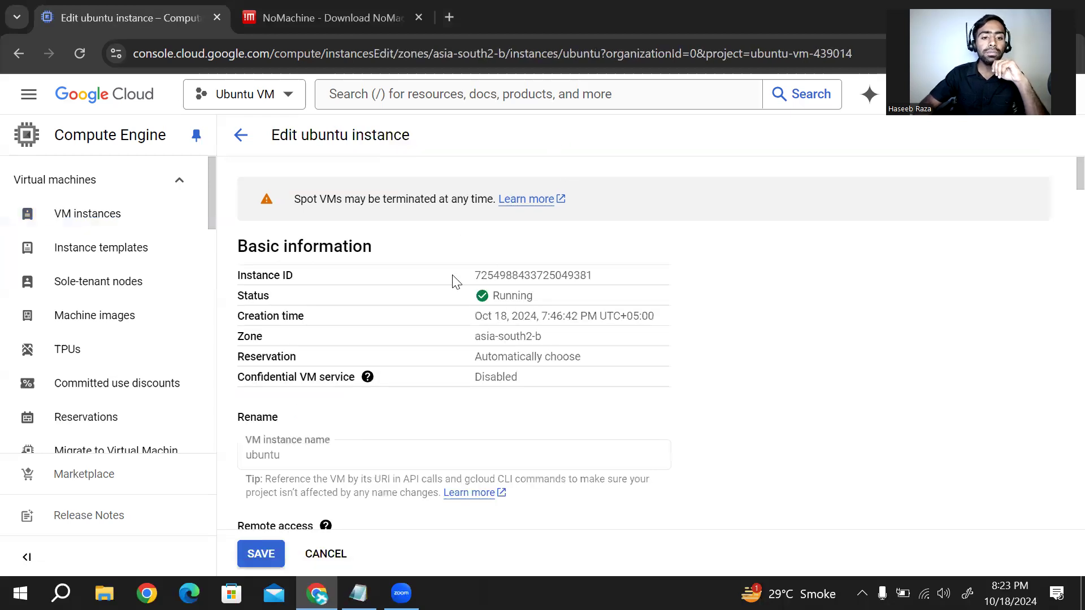
scroll(457, 281, "down", 1)
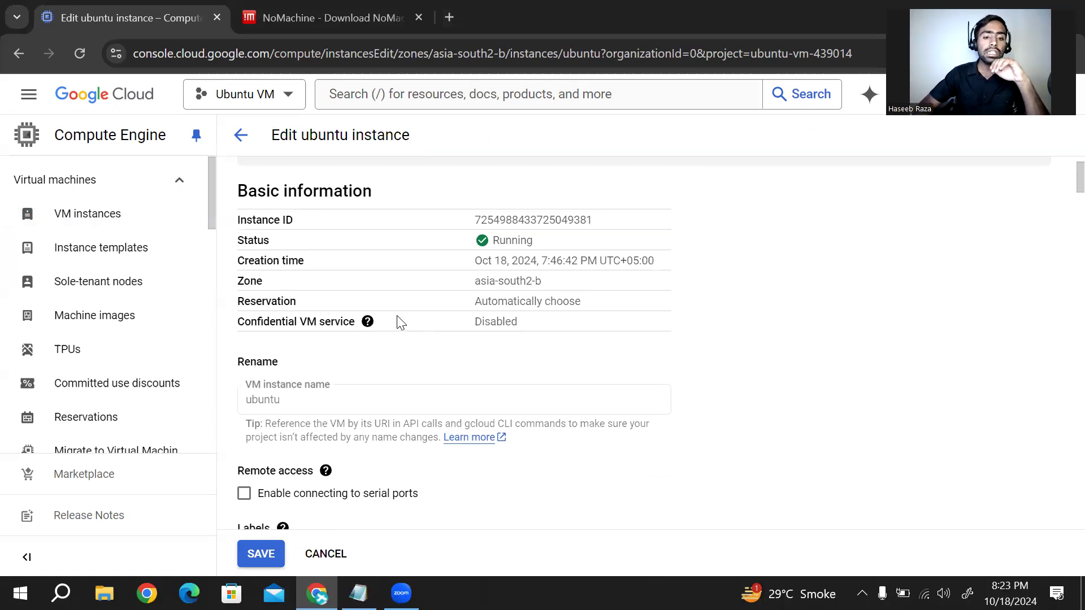
scroll(400, 322, "up", 1)
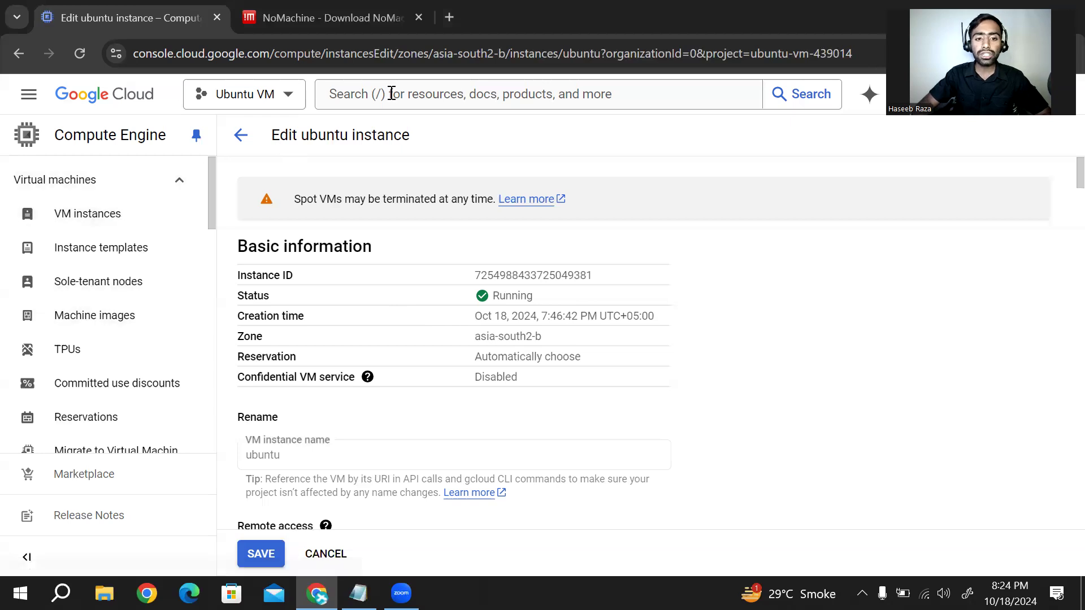
Search 'vpc', open VPC networks, and go to the Firewall page
left_click(421, 99)
type("vpc")
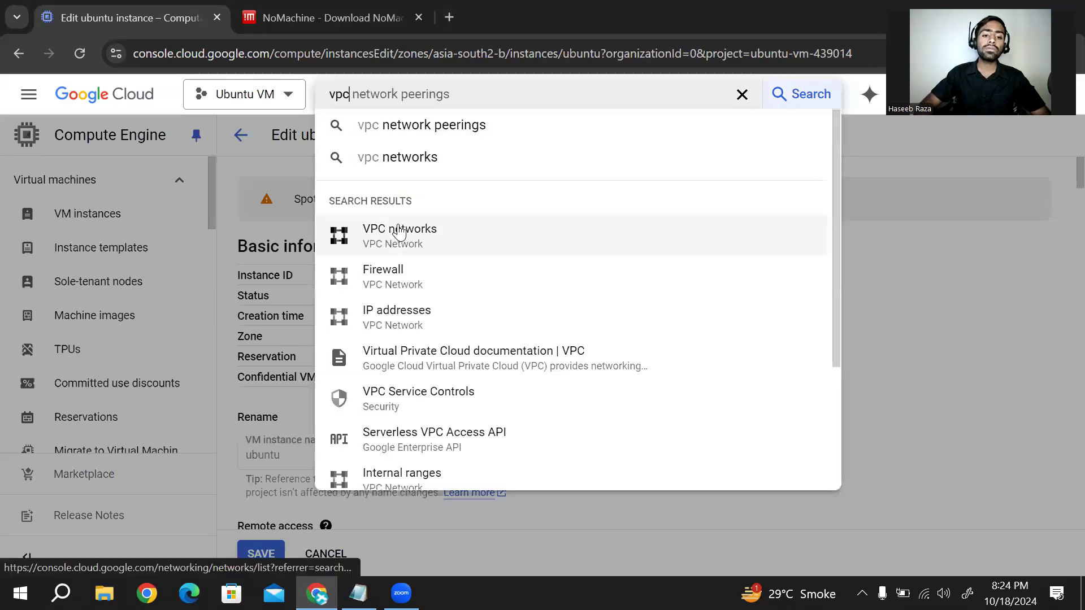
left_click(406, 241)
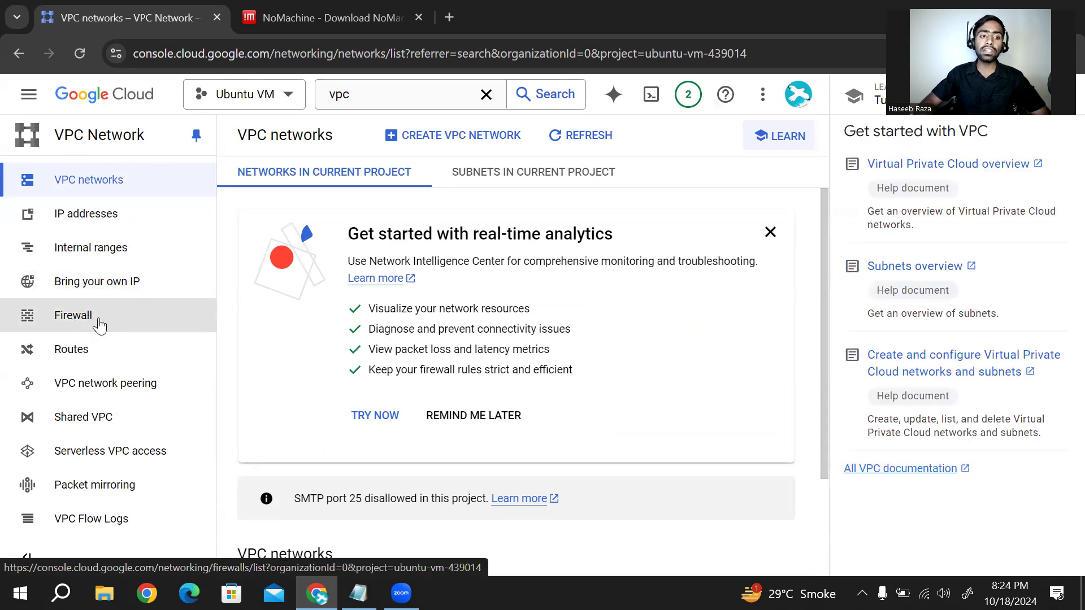
left_click(99, 323)
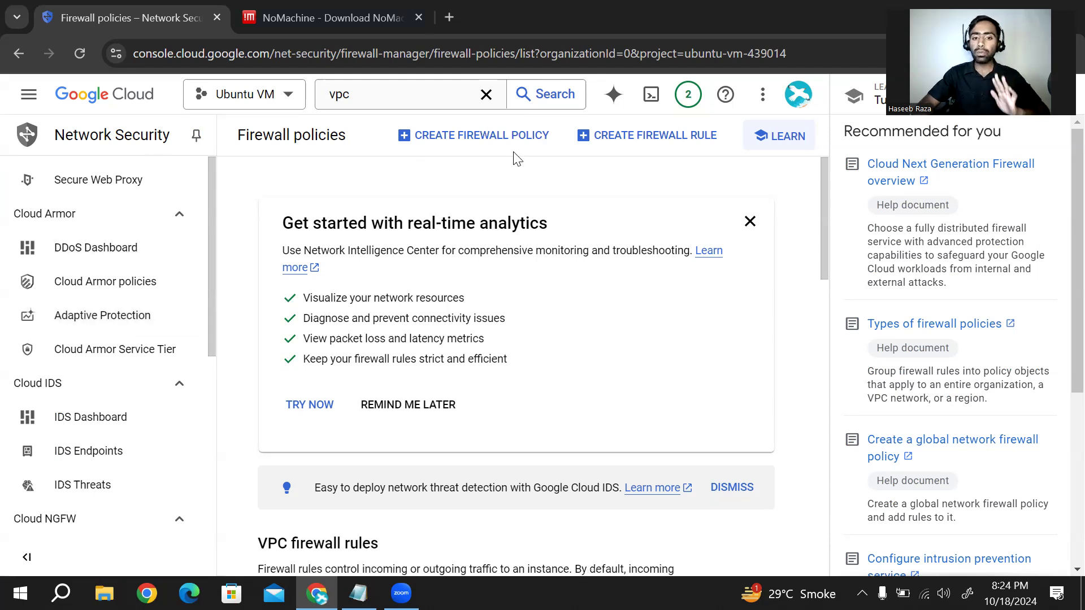
Create a new firewall rule named 'nomachine', leaving its description blank
left_click(650, 135)
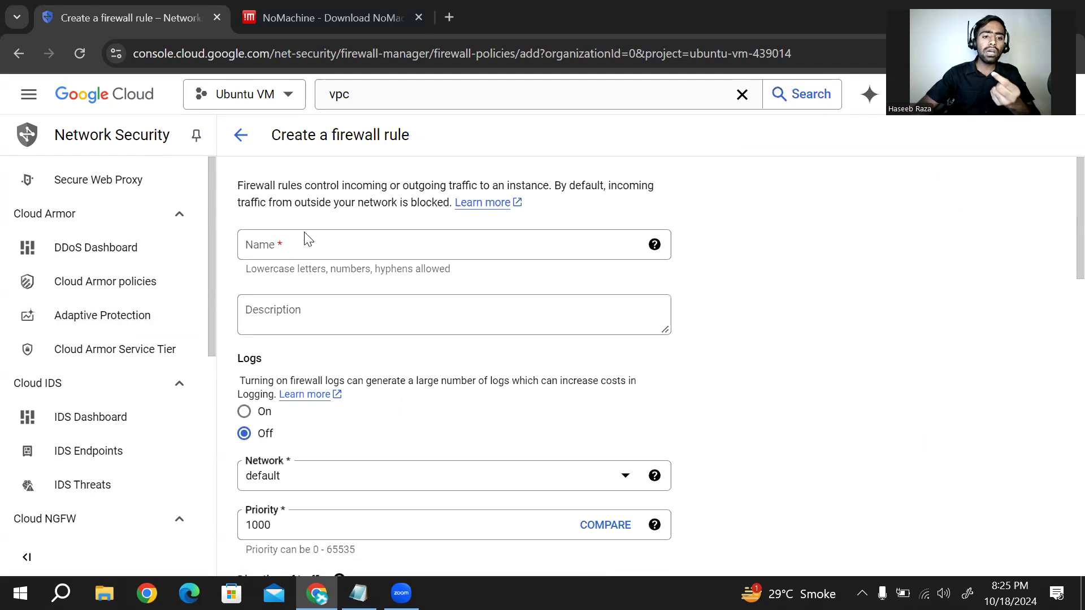
left_click(305, 238)
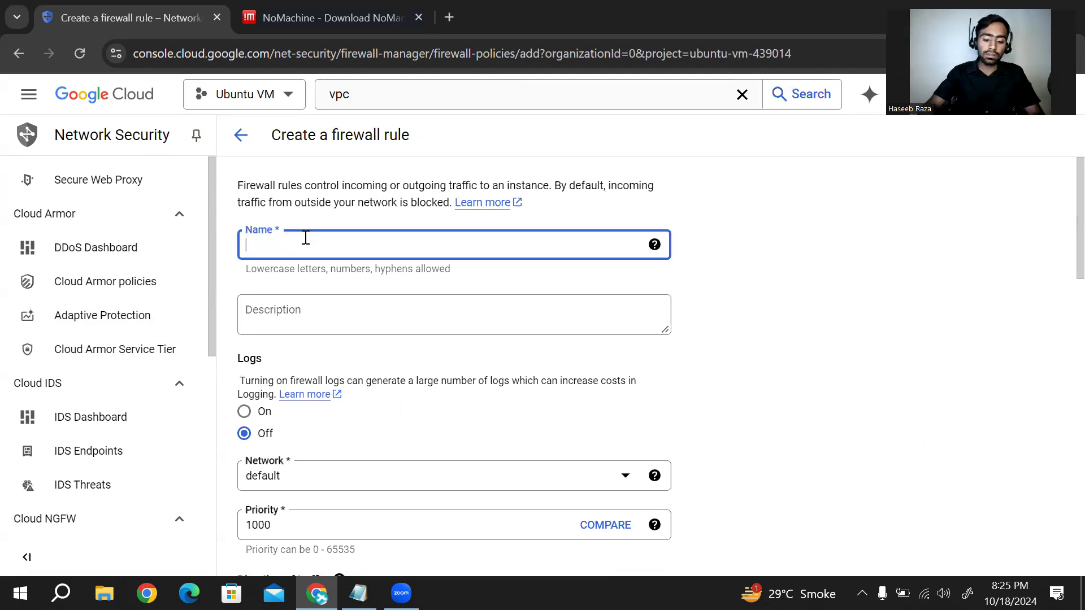
type("nomachine")
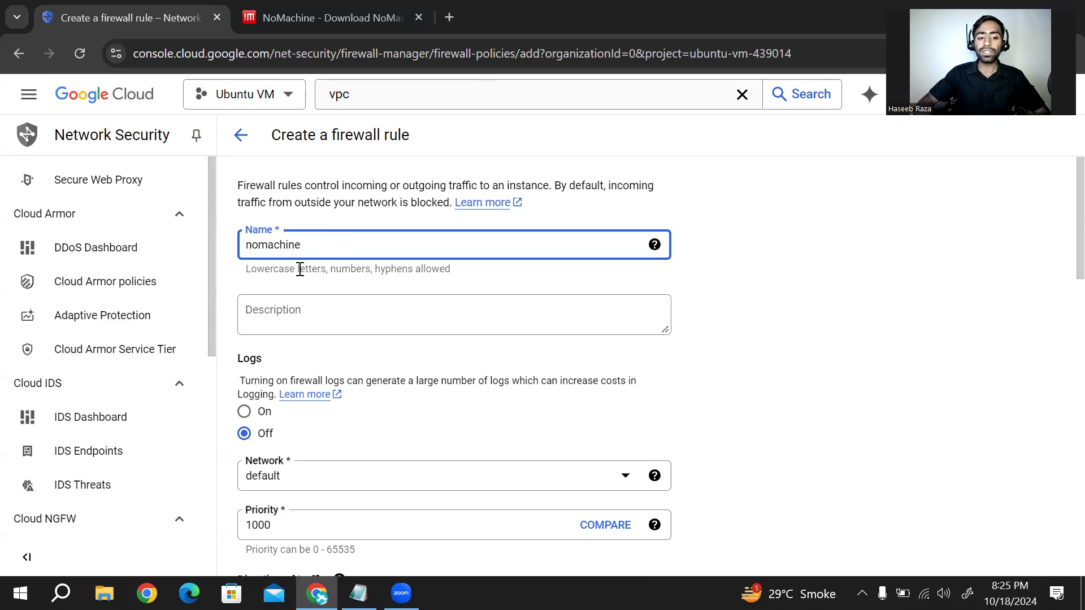
left_click(304, 310)
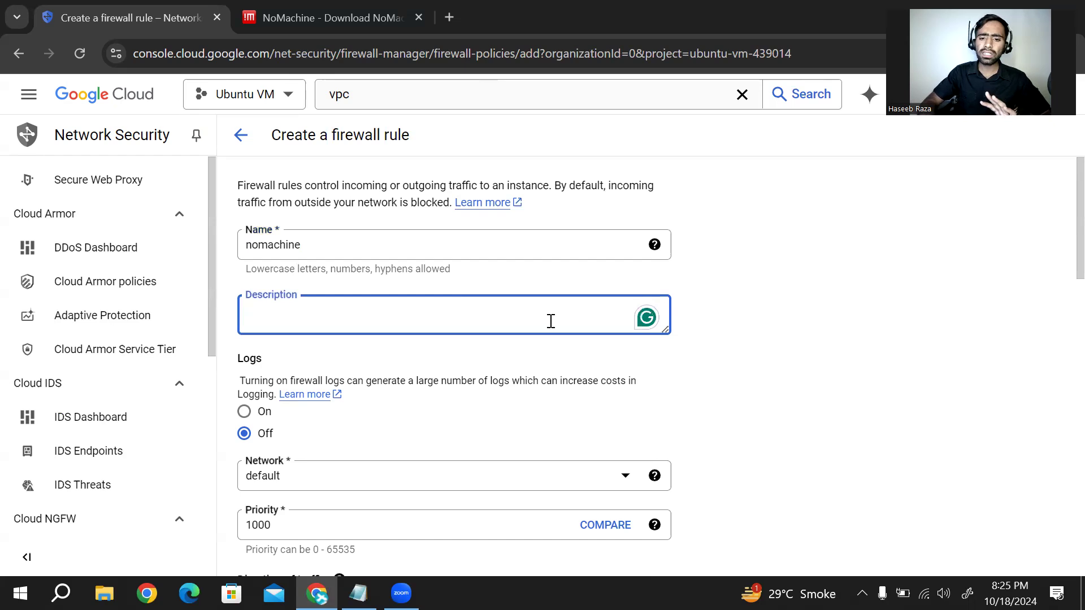
left_click(726, 361)
Keep the nomachine rule's network set to default
scroll(728, 362, "down", 2)
scroll(729, 362, "down", 1)
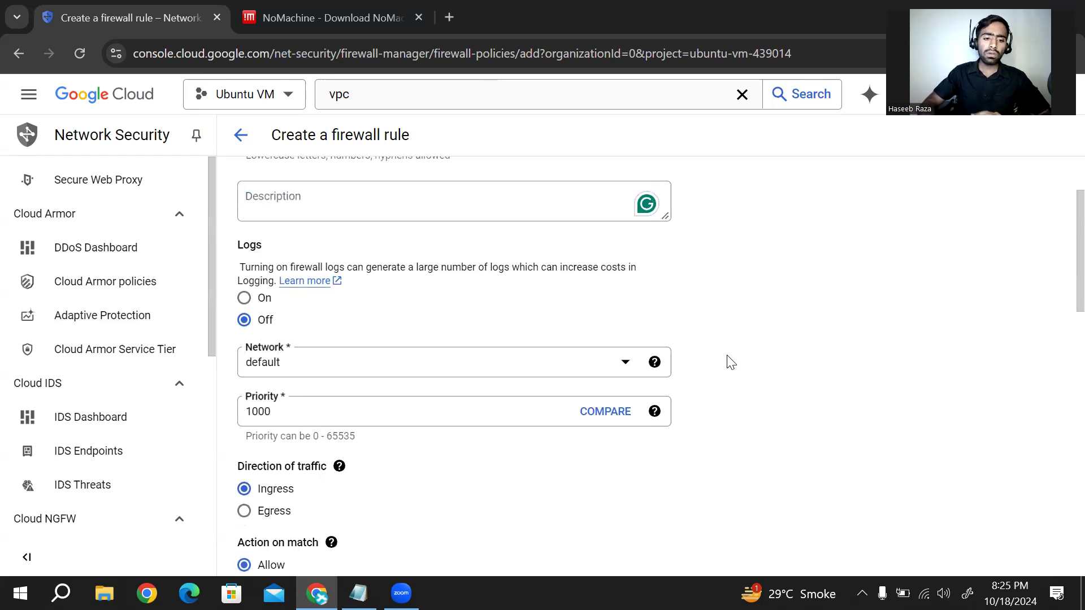
scroll(464, 365, "down", 3)
scroll(463, 364, "up", 6)
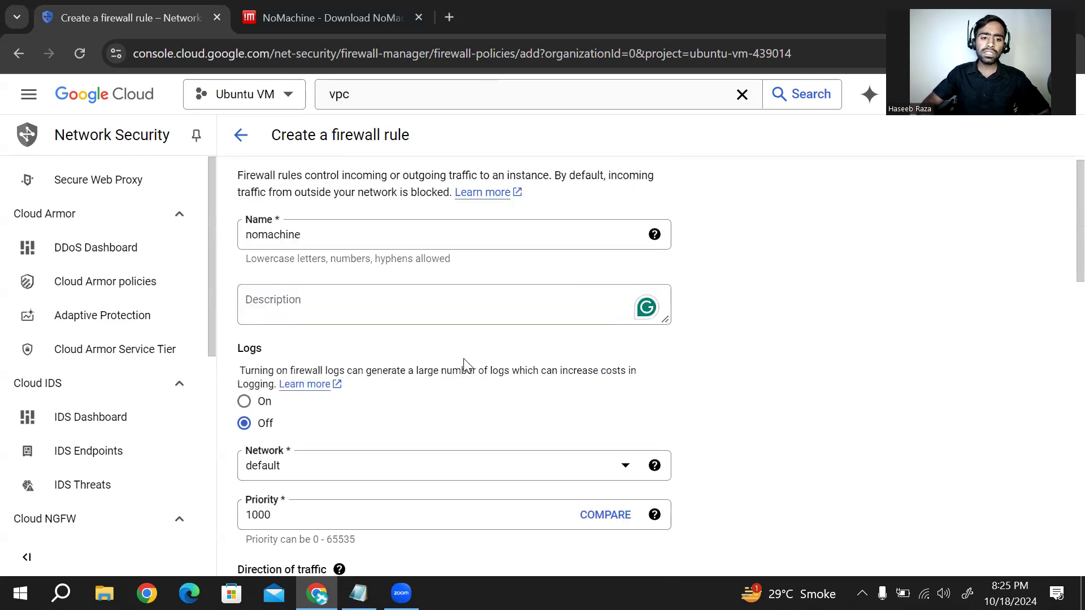
scroll(464, 364, "down", 2)
left_click(335, 395)
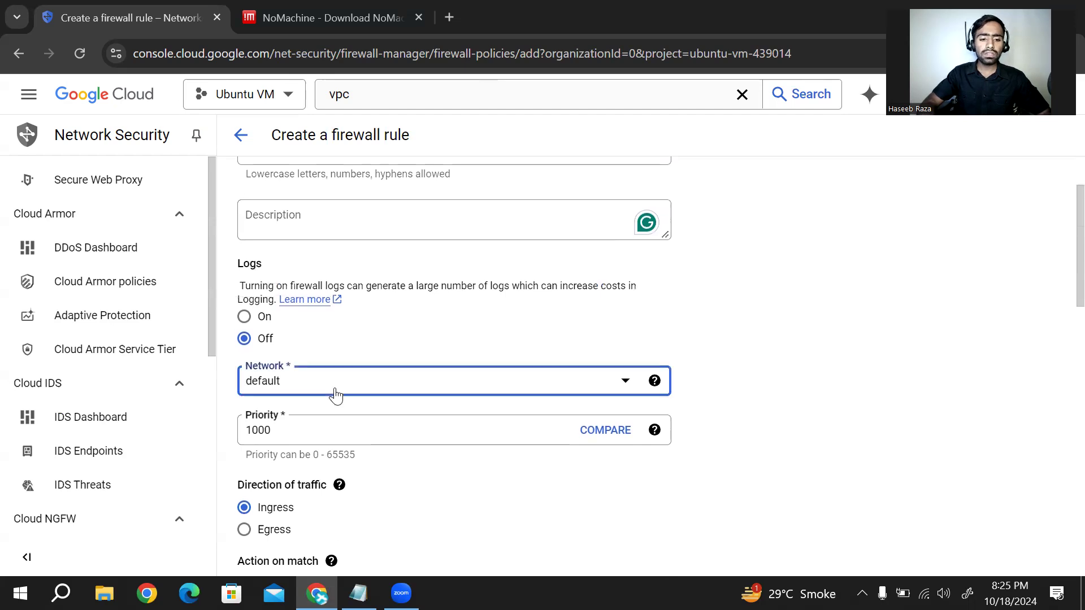
left_click(348, 346)
Set the rule's Targets to Specified target tags
scroll(322, 384, "down", 1)
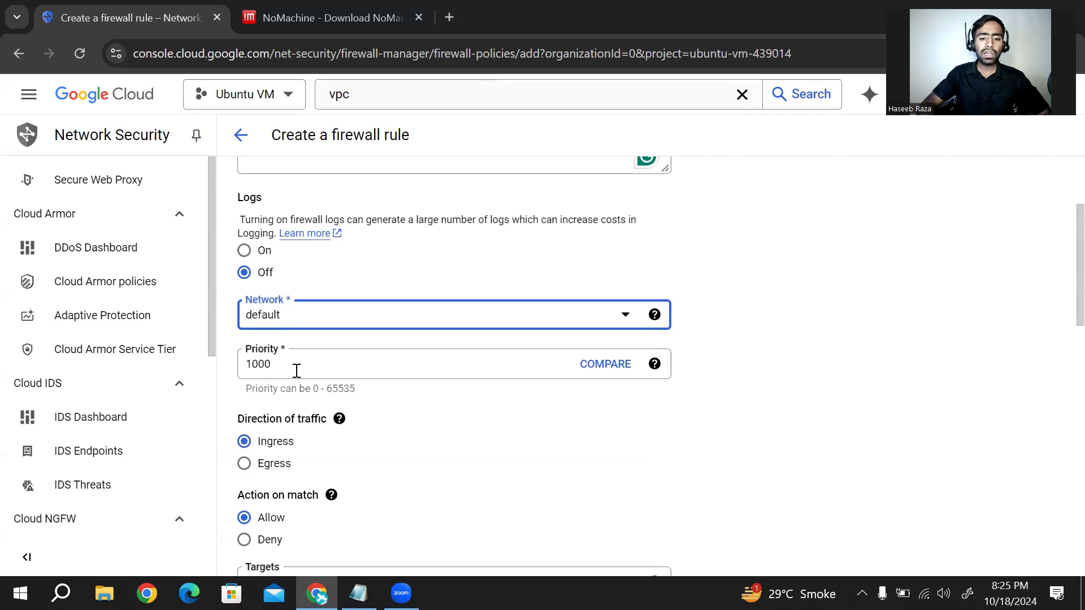
scroll(395, 414, "down", 5)
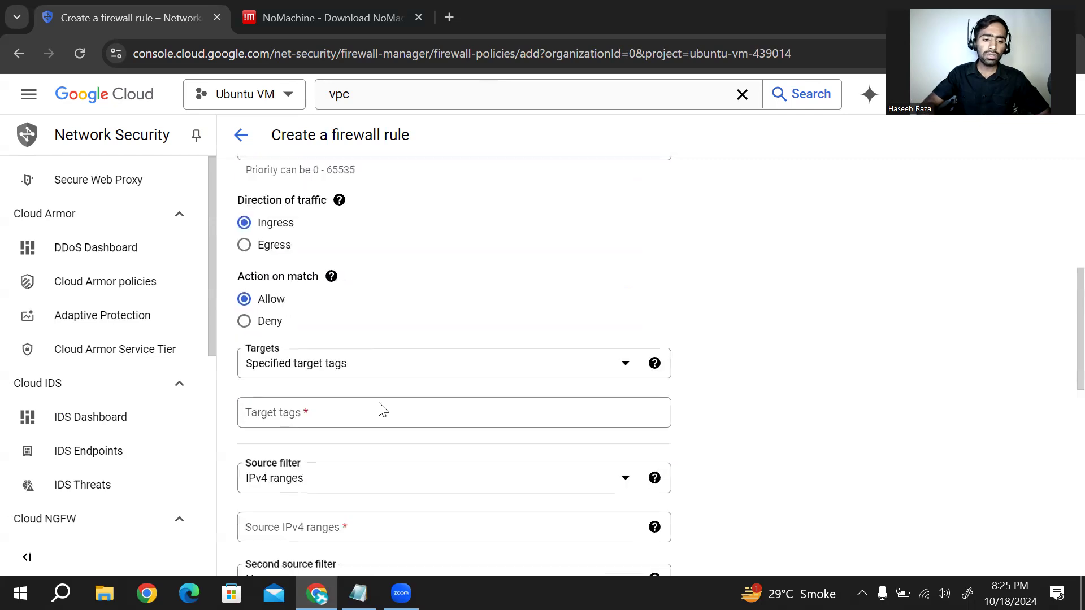
scroll(379, 411, "up", 3)
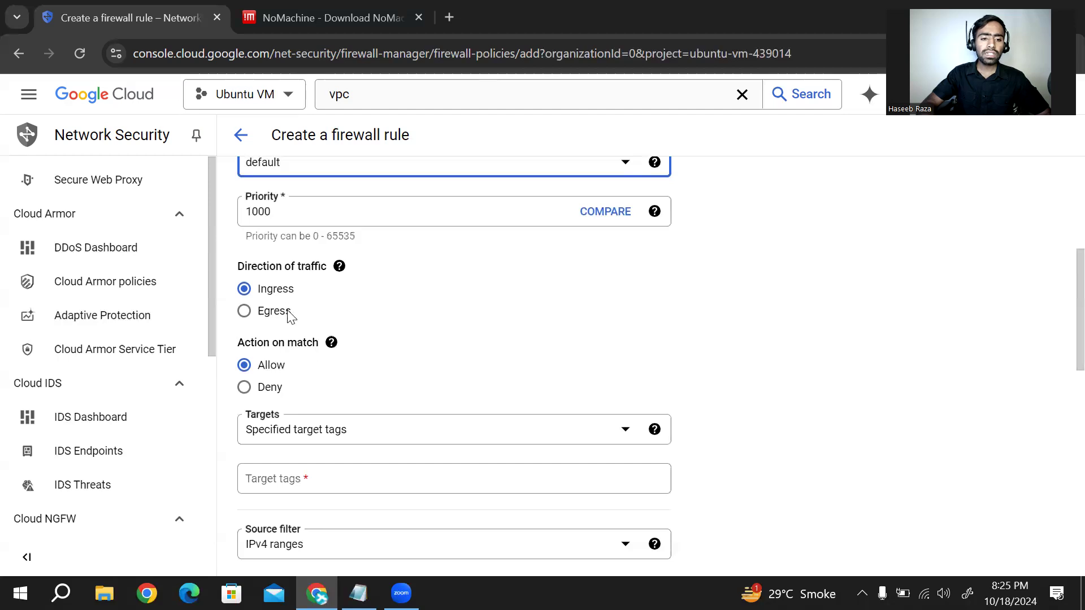
scroll(318, 328, "down", 1)
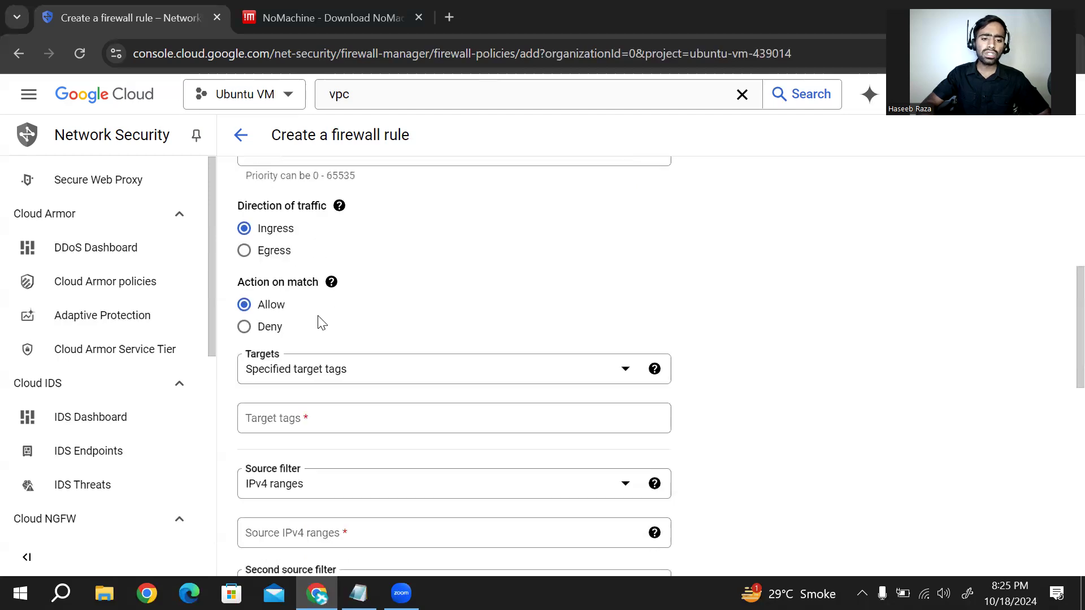
scroll(319, 323, "down", 1)
scroll(351, 362, "down", 1)
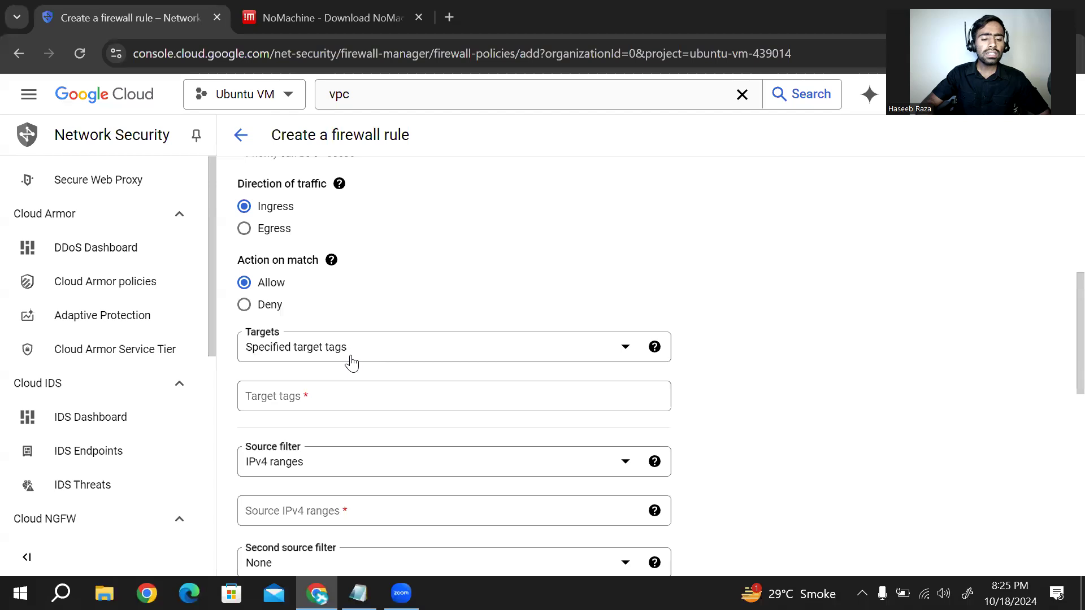
left_click(352, 362)
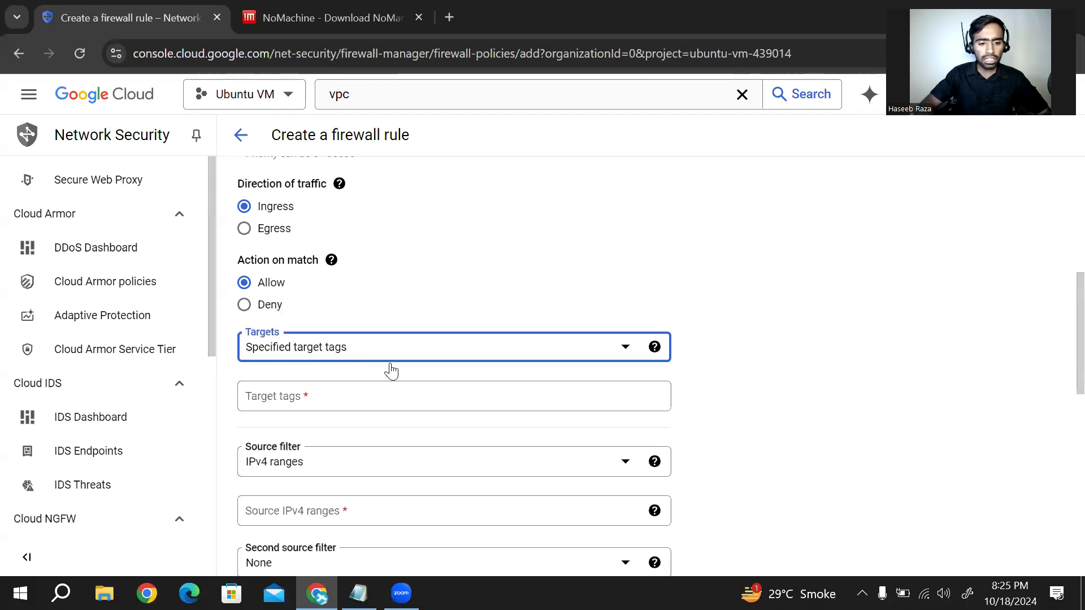
left_click(358, 388)
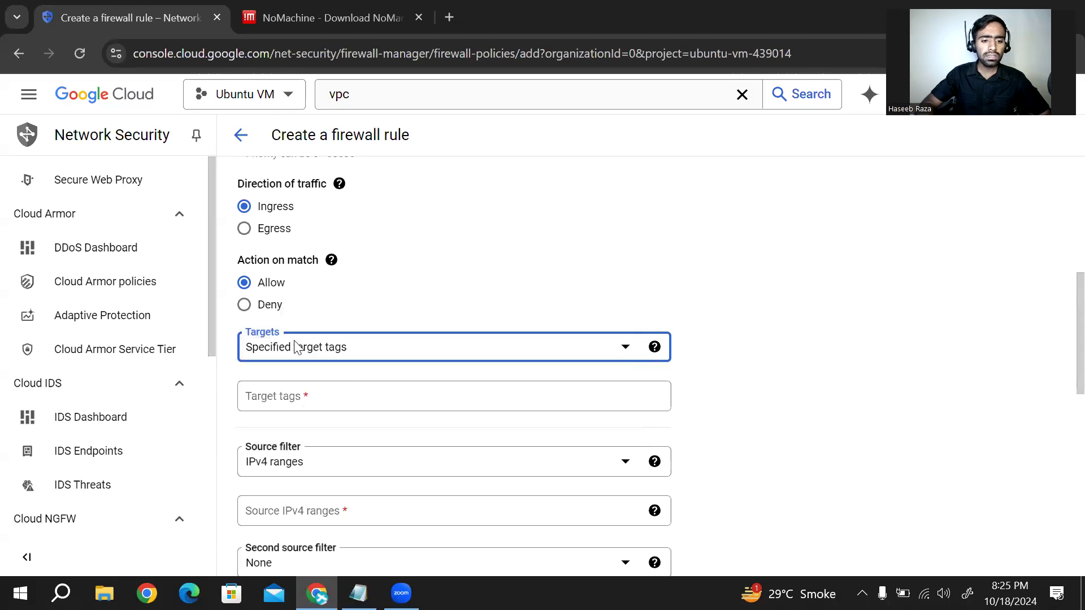
Visit the Target tags and Source IPv4 ranges fields, leaving both empty, and review Protocols and ports
scroll(315, 342, "down", 1)
left_click(314, 342)
scroll(315, 345, "down", 1)
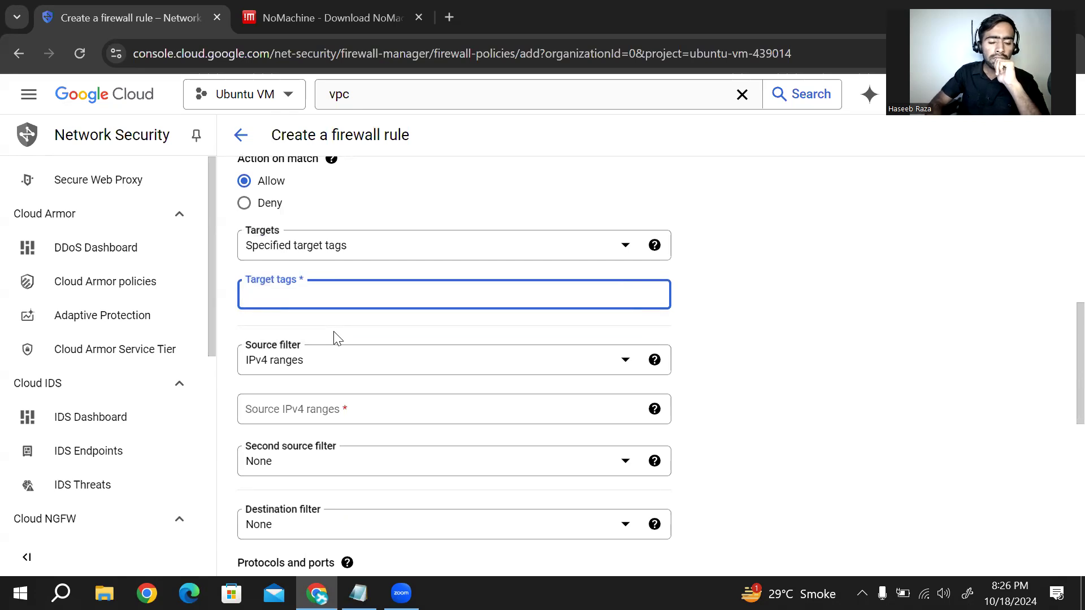
scroll(337, 338, "down", 1)
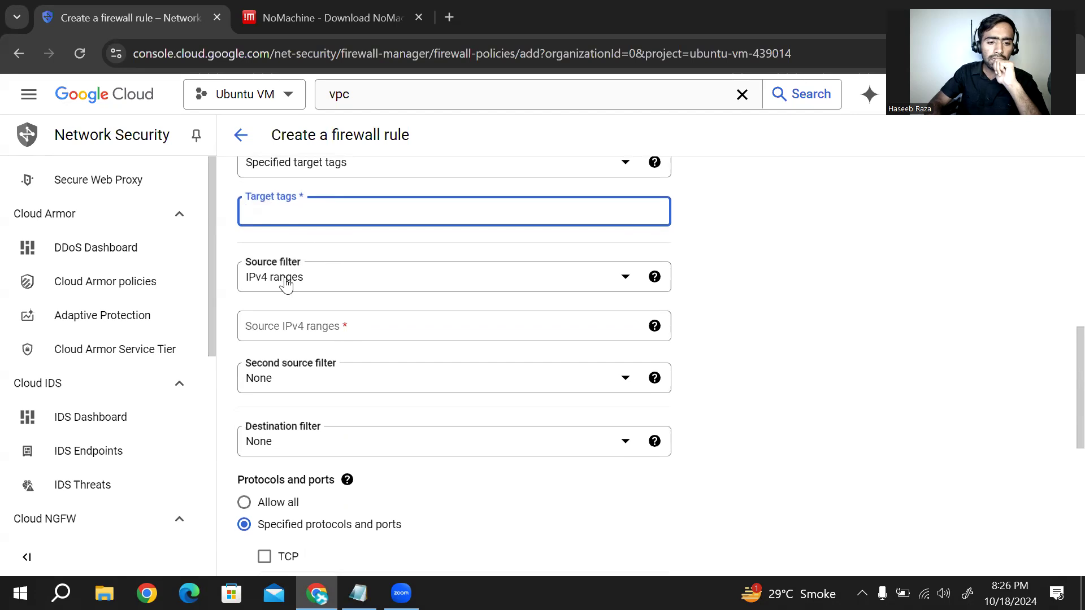
left_click(321, 335)
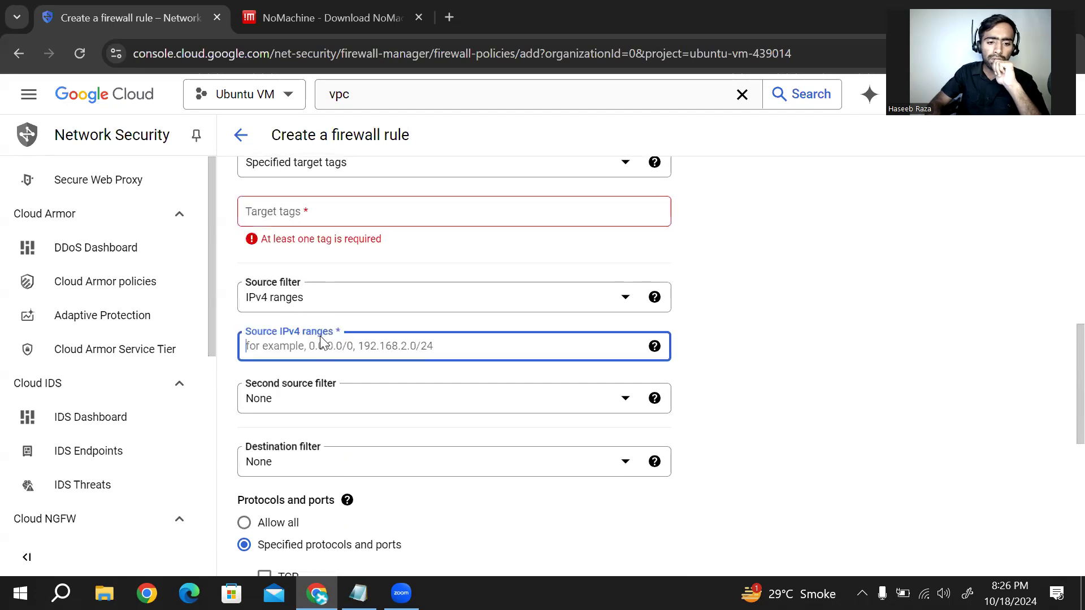
left_click(314, 209)
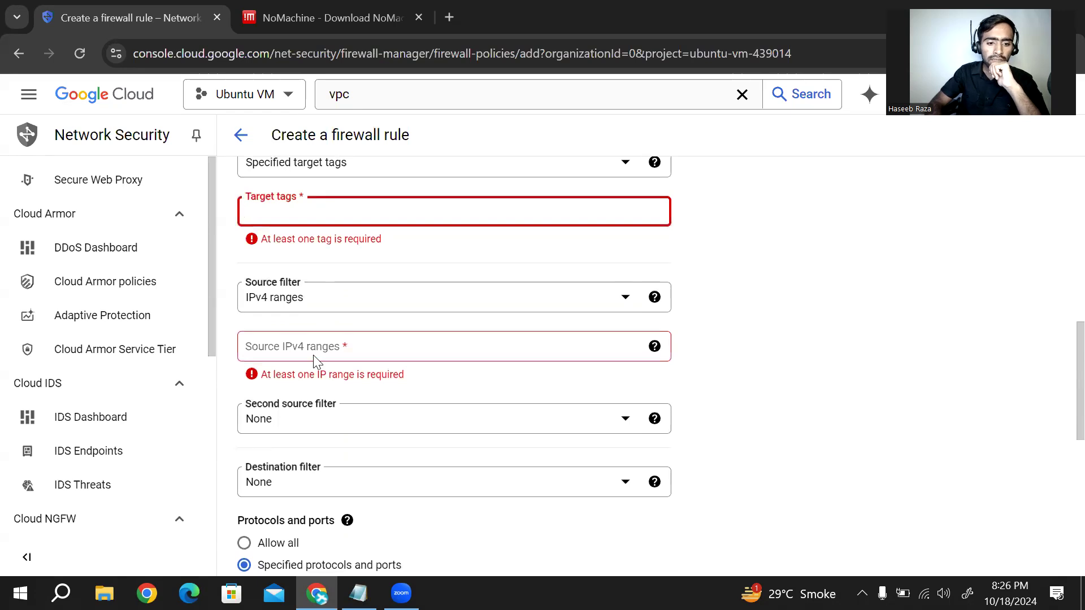
scroll(312, 390, "down", 1)
scroll(309, 424, "down", 1)
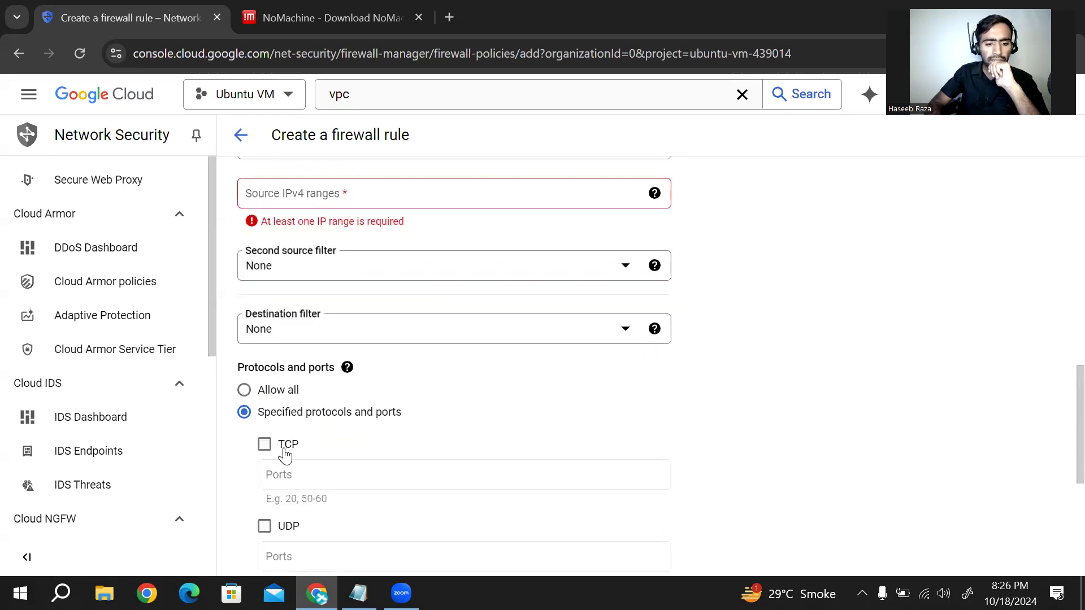
scroll(318, 443, "down", 3)
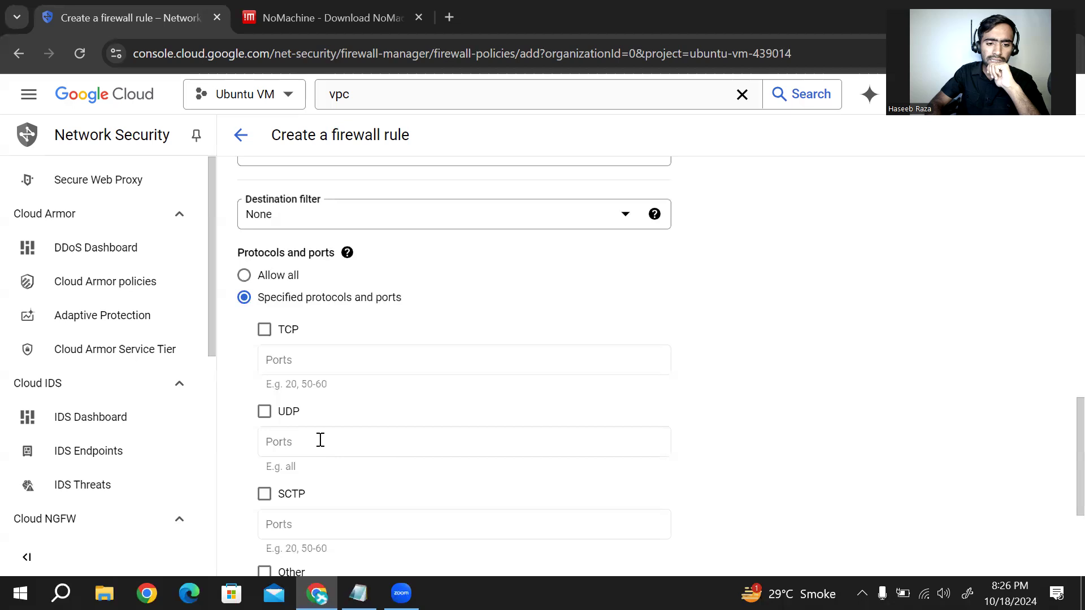
scroll(319, 443, "down", 2)
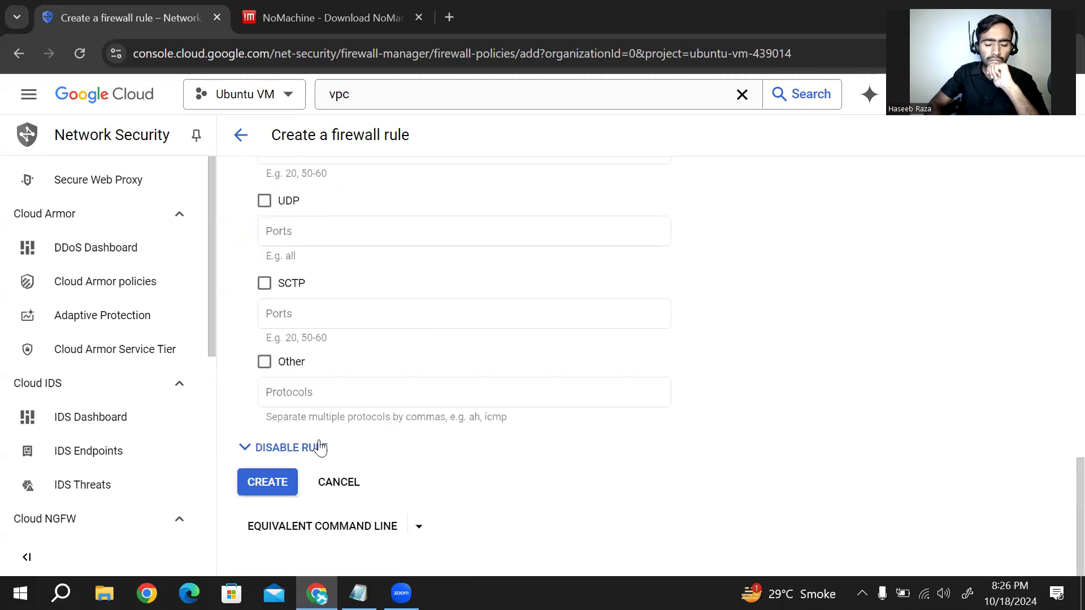
scroll(320, 446, "up", 6)
scroll(320, 446, "up", 2)
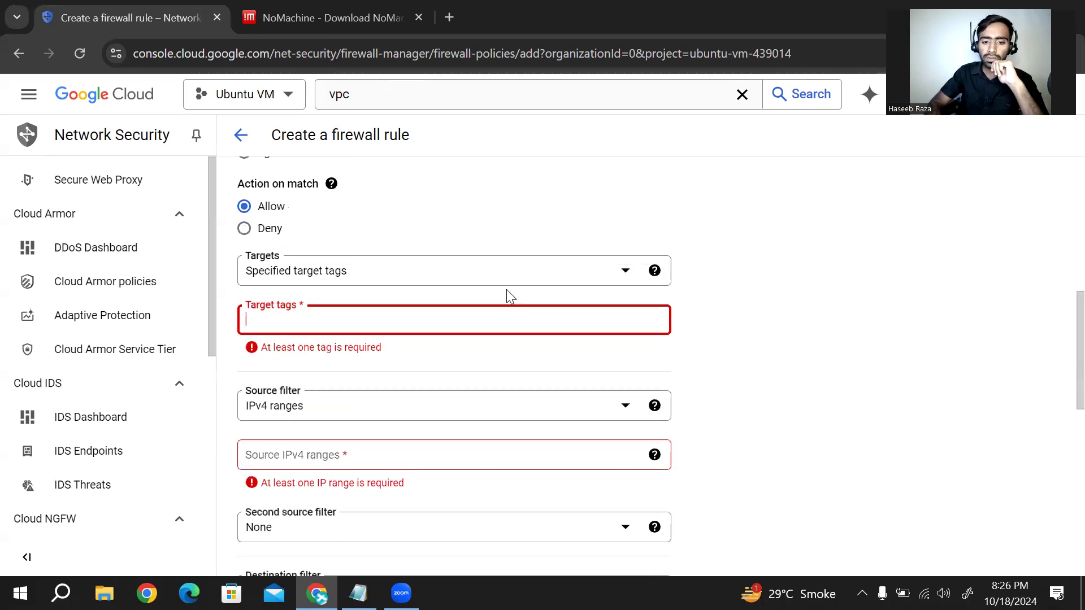
Add nomachine as a tag chip in the rule's Target tags field
key("alt+Tab")
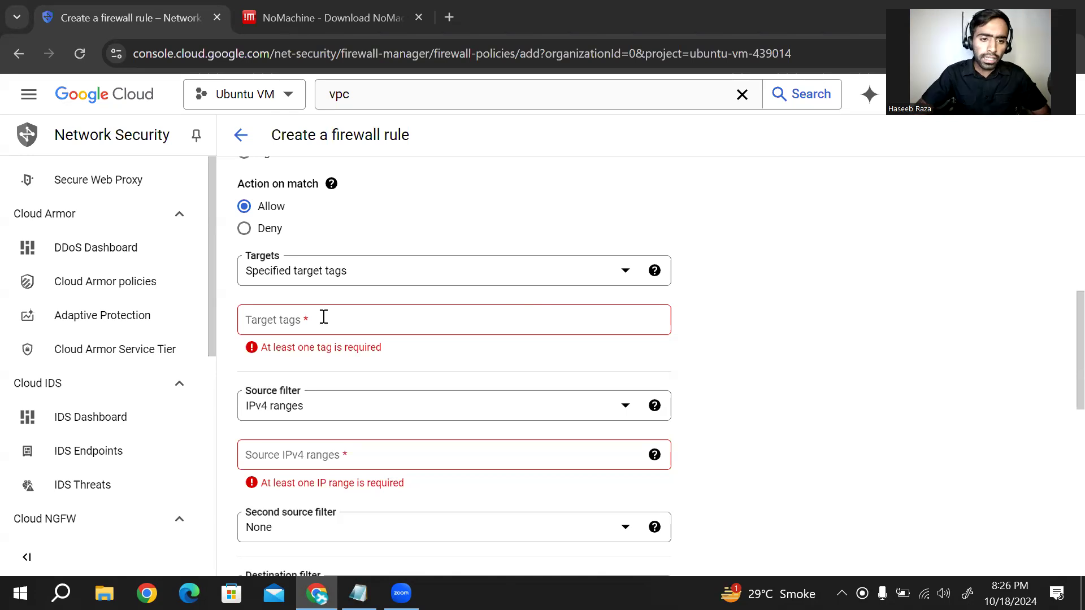
scroll(324, 316, "up", 6)
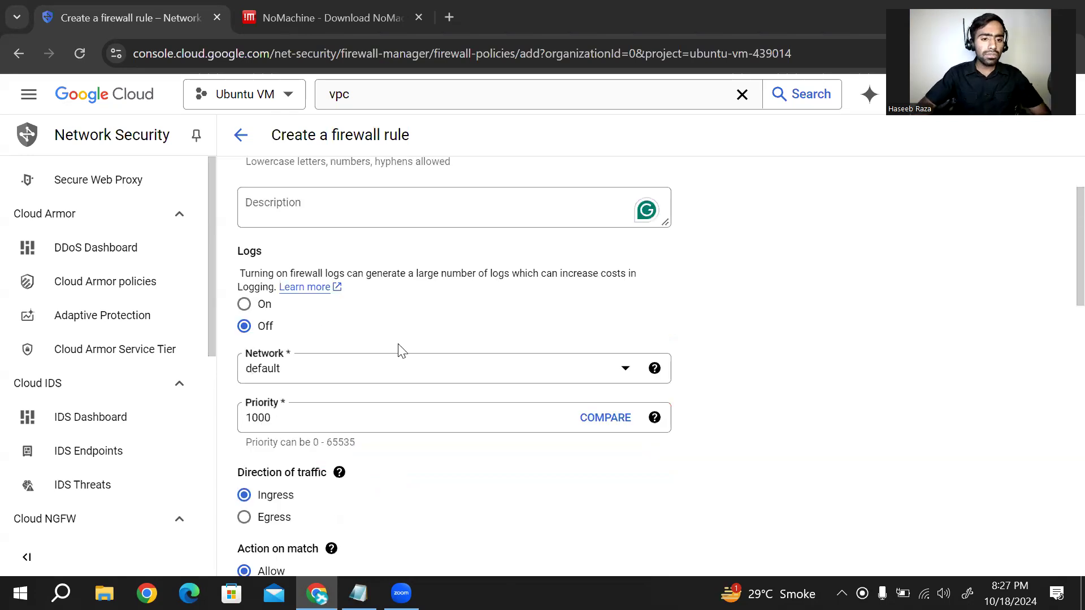
scroll(399, 351, "up", 2)
scroll(399, 351, "down", 7)
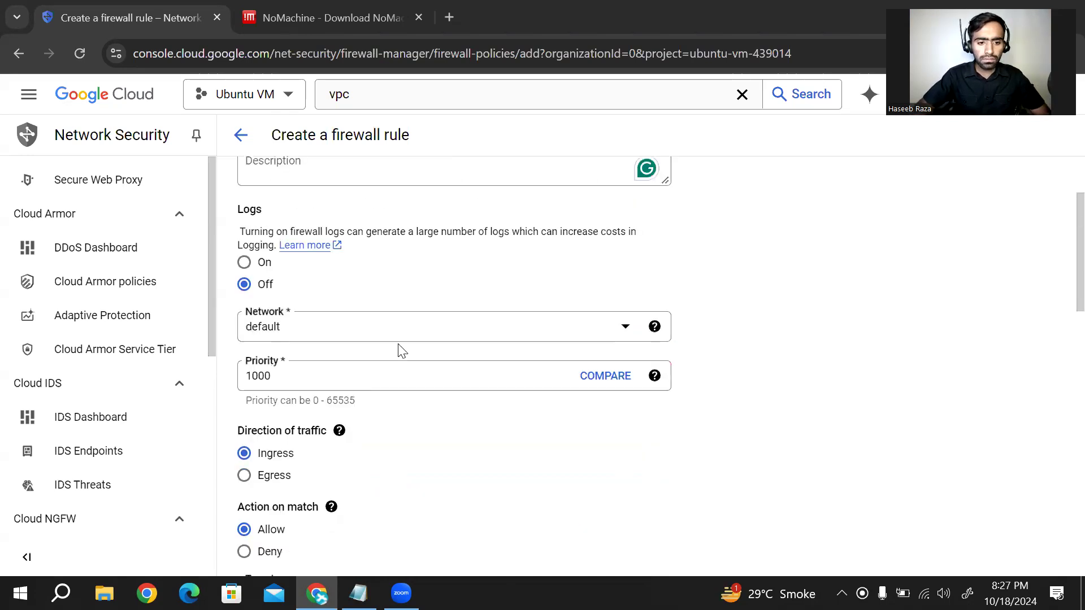
left_click(339, 387)
type("nomachine")
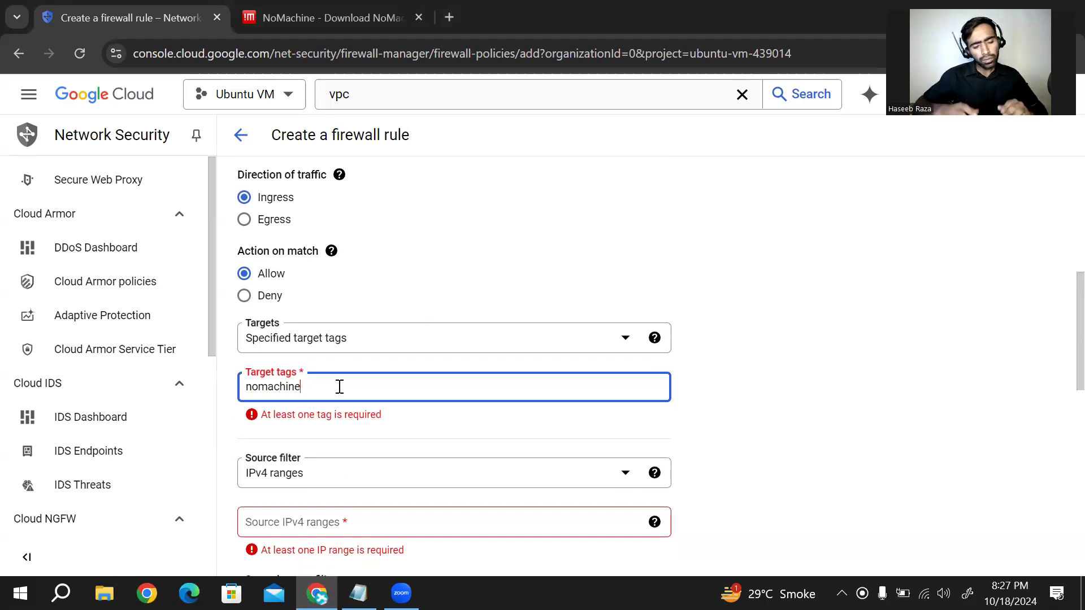
left_click(427, 442)
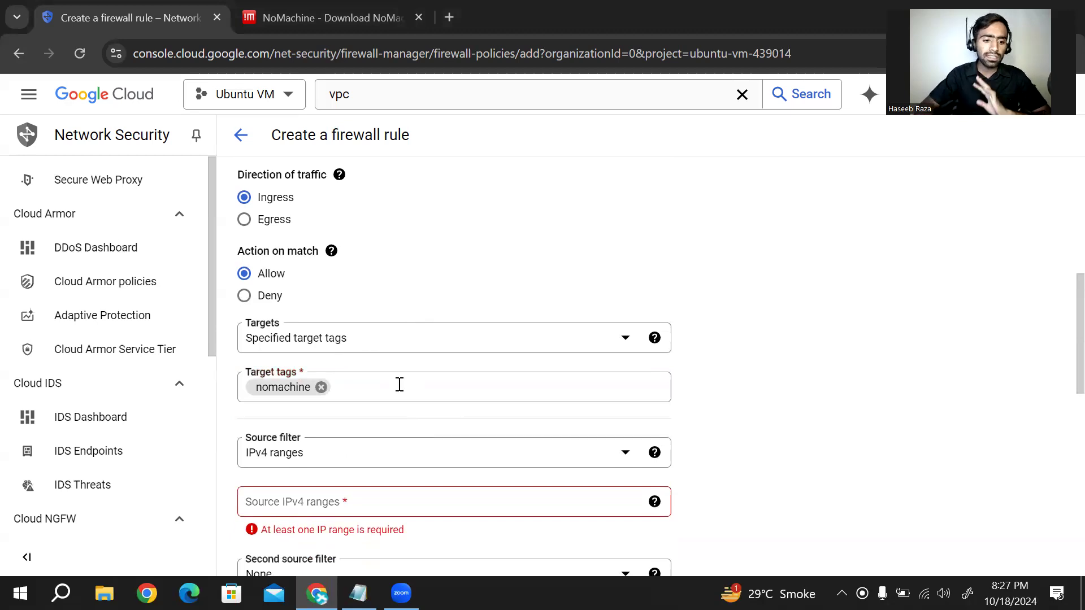
scroll(400, 387, "down", 1)
scroll(412, 358, "up", 4)
scroll(412, 359, "down", 3)
scroll(295, 501, "down", 3)
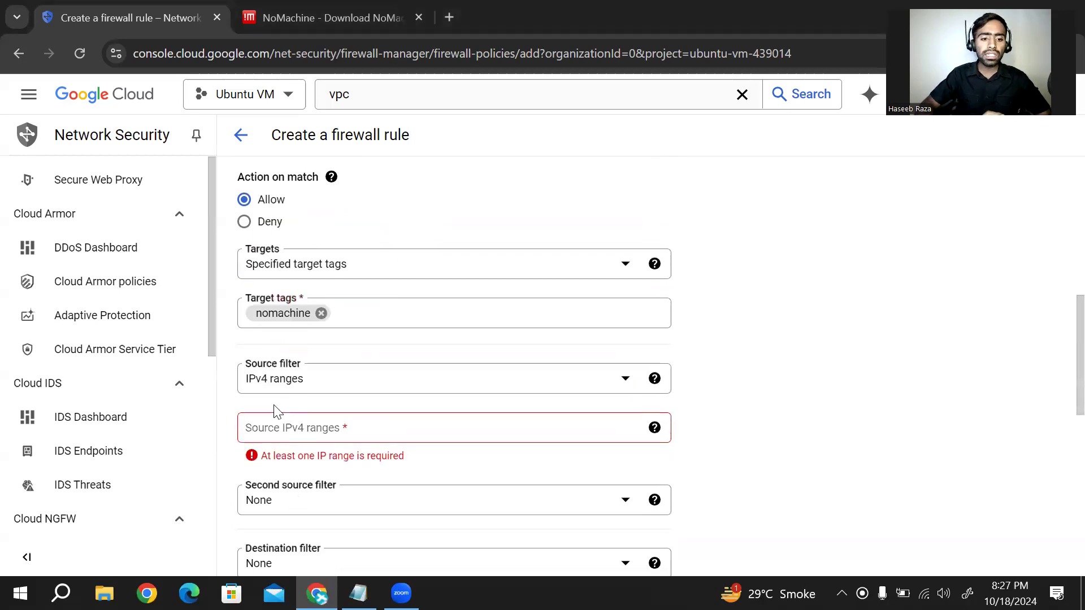
Enter 0.0.0.0/0 as the rule's source IPv4 range
left_click(295, 428)
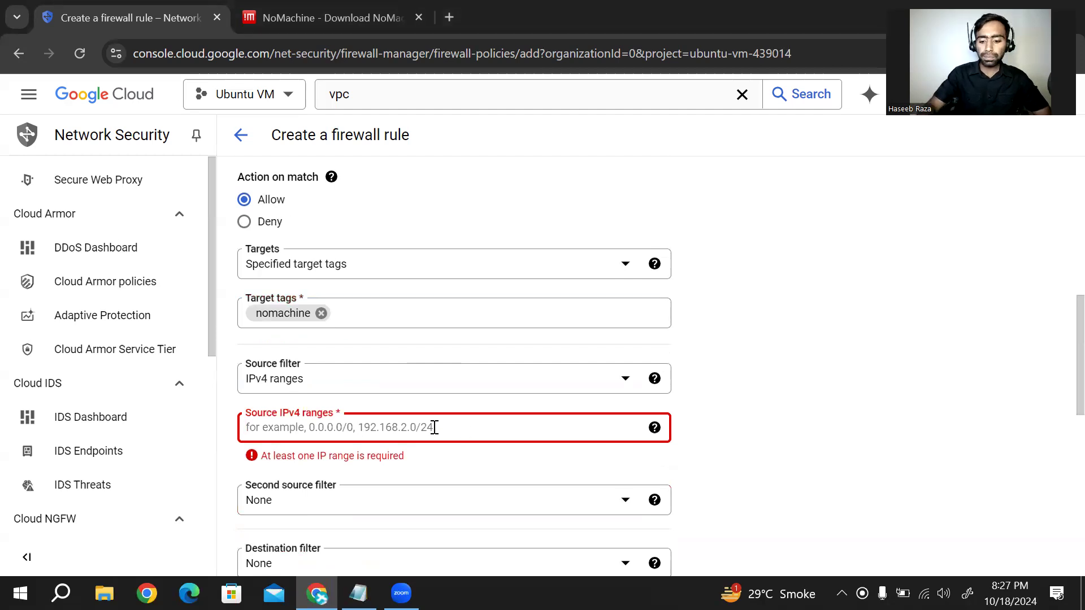
type("0.0.0")
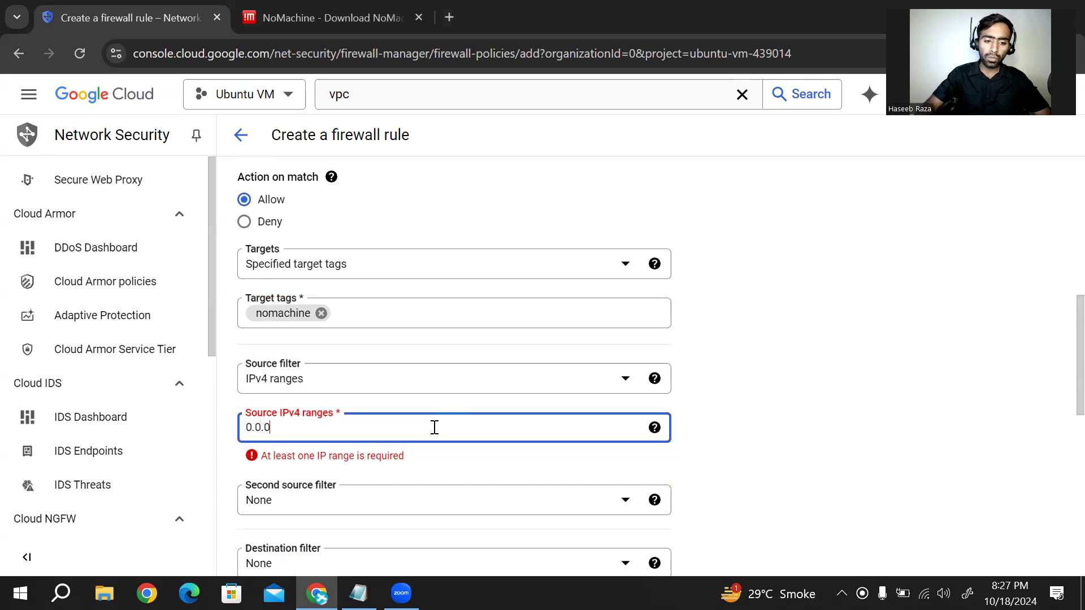
type(".0/0")
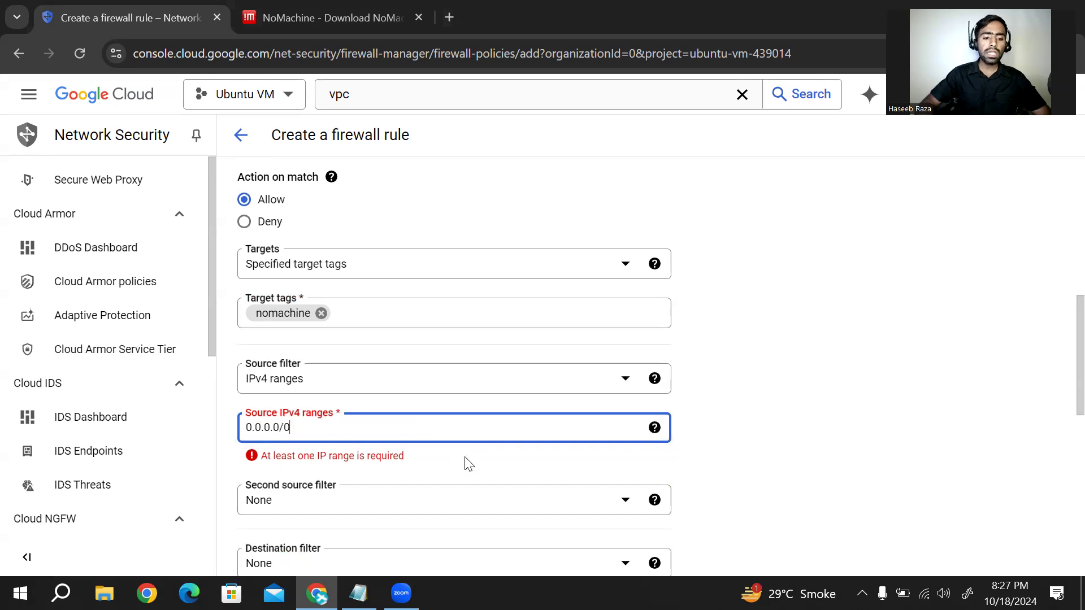
left_click(726, 412)
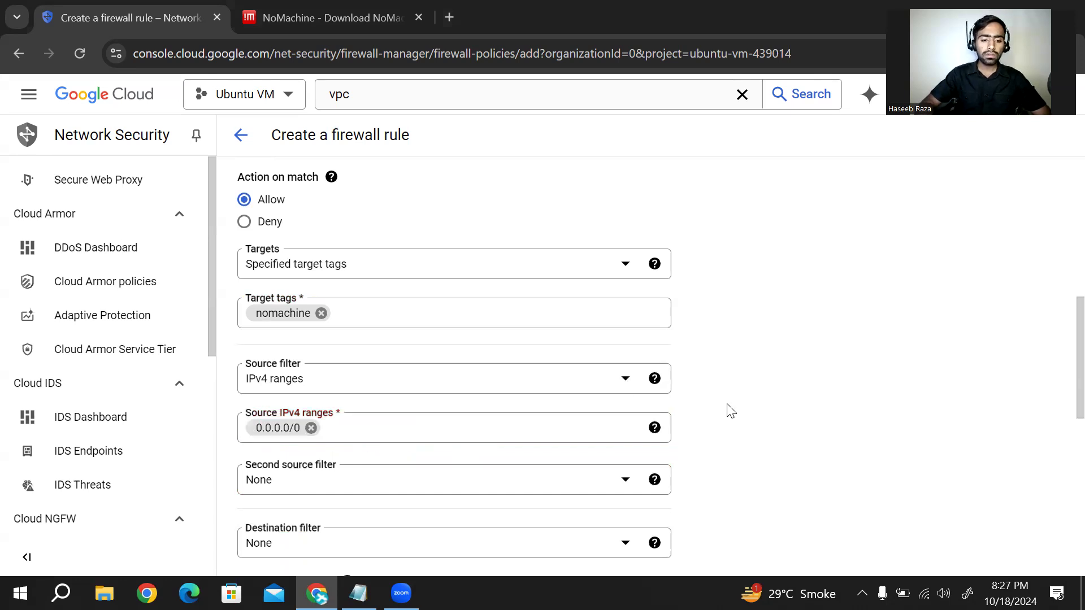
scroll(489, 424, "down", 2)
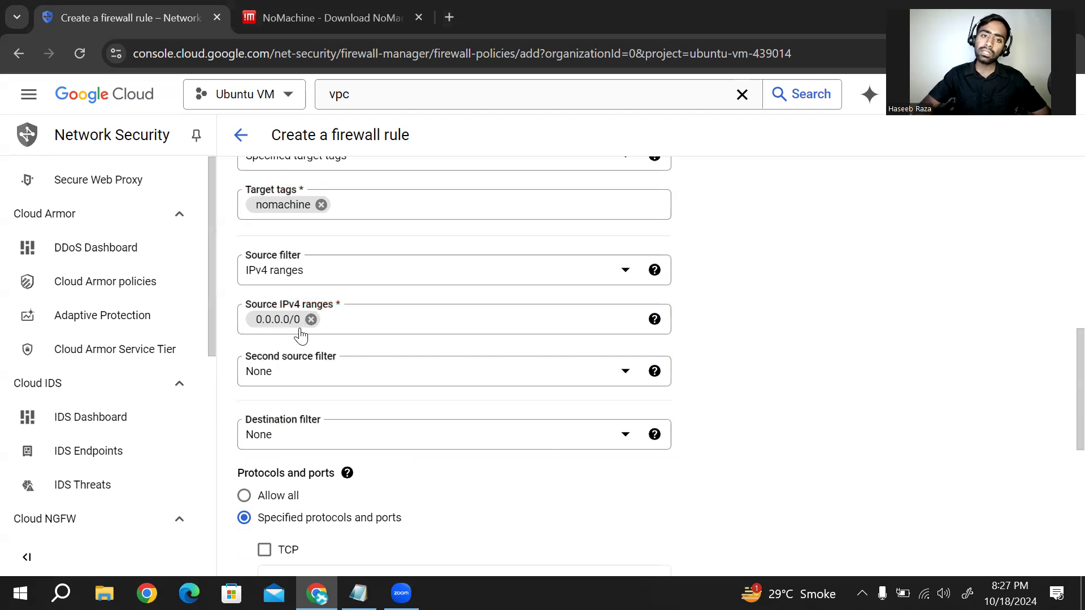
scroll(300, 336, "down", 2)
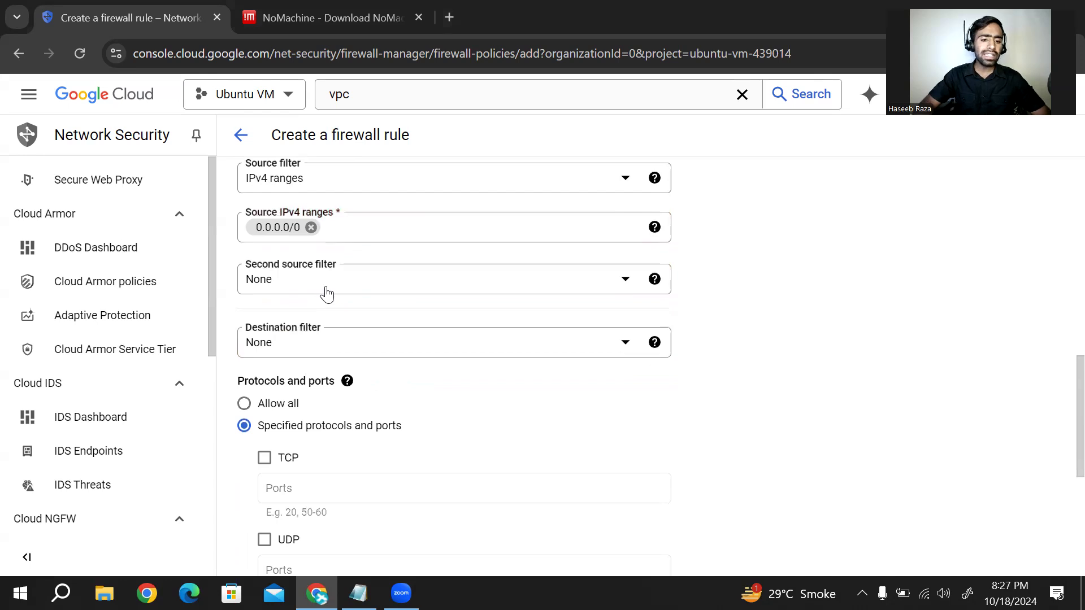
scroll(339, 293, "down", 1)
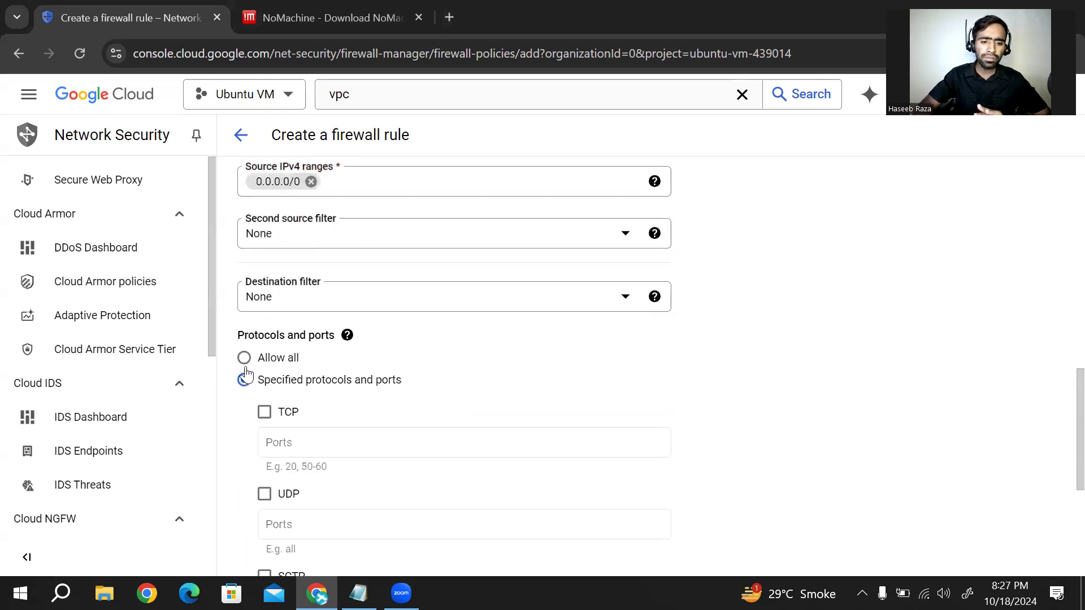
scroll(284, 321, "down", 1)
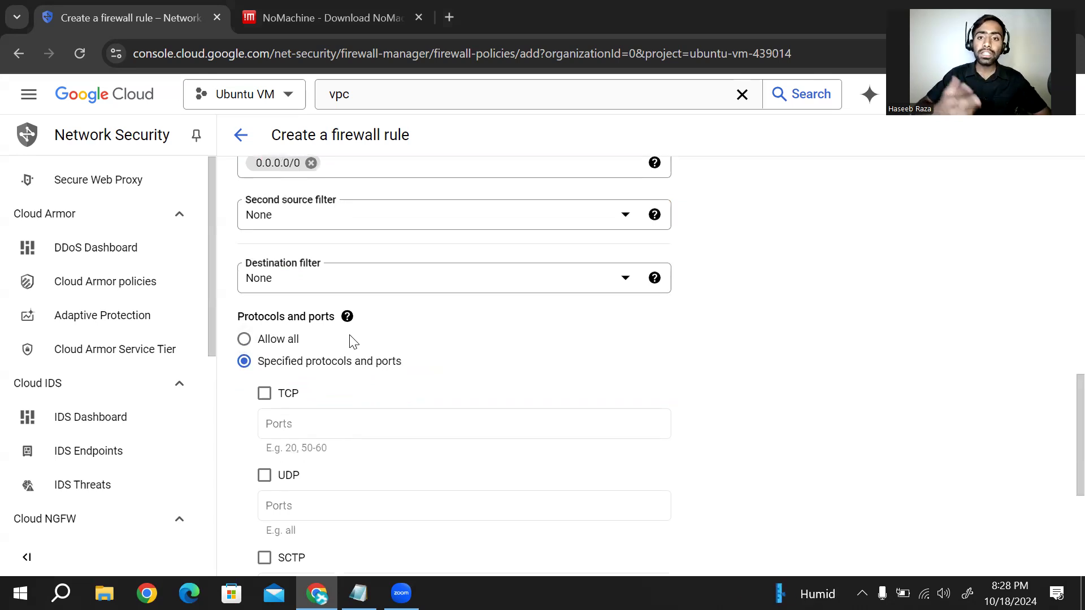
scroll(353, 341, "down", 1)
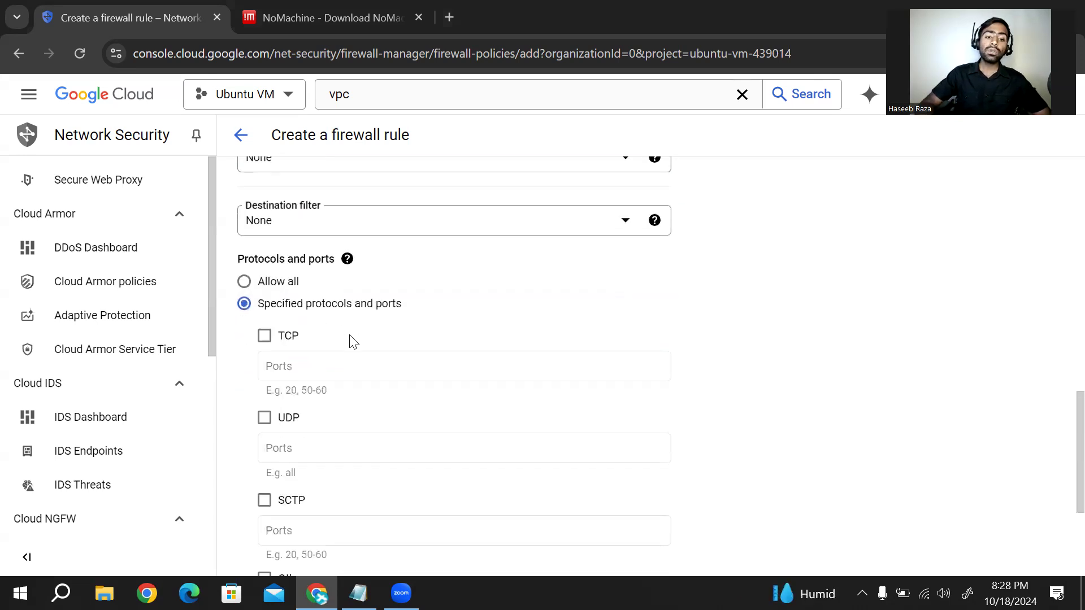
Allow TCP port 4000 and create the nomachine firewall rule
left_click(264, 339)
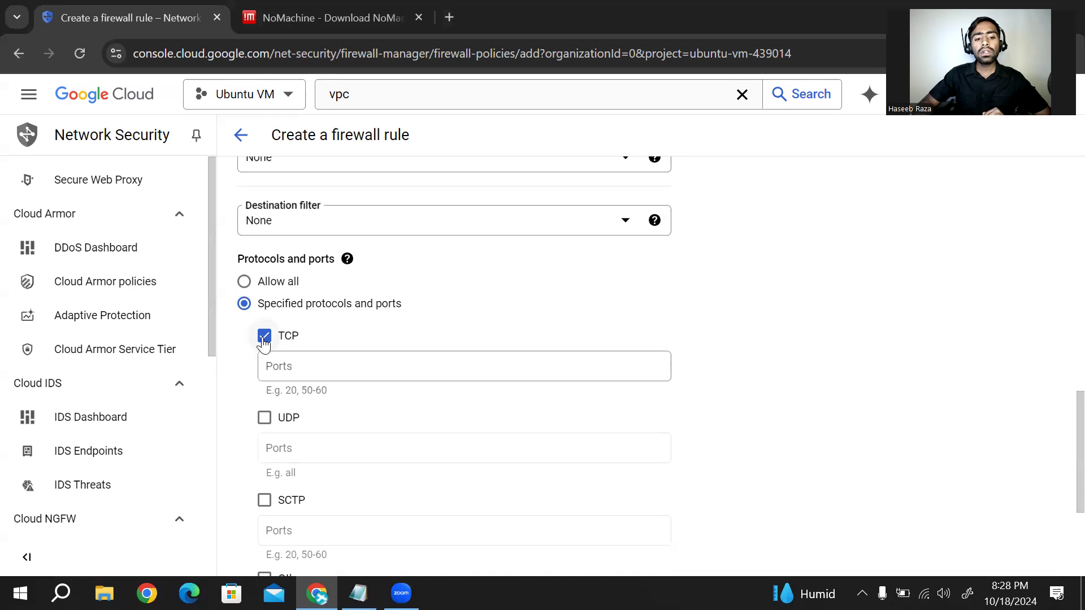
left_click(322, 366)
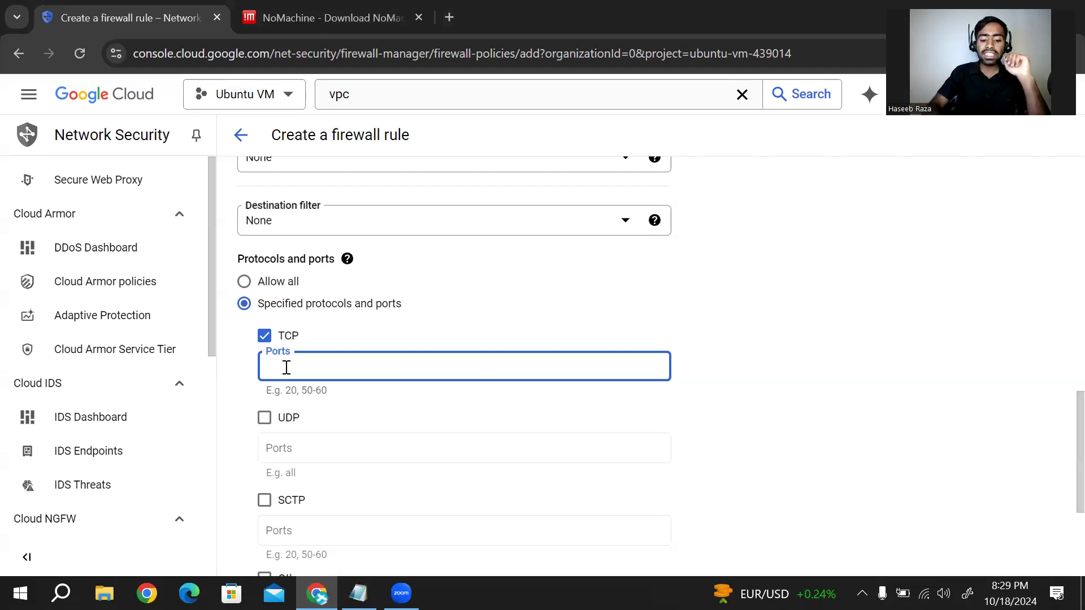
type("4000")
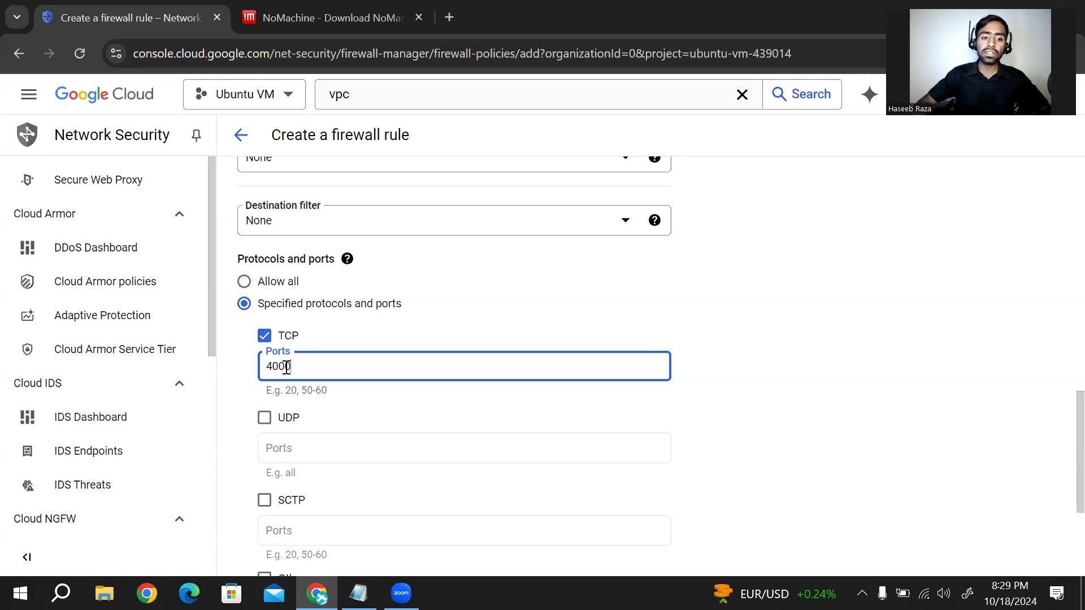
scroll(552, 390, "down", 4)
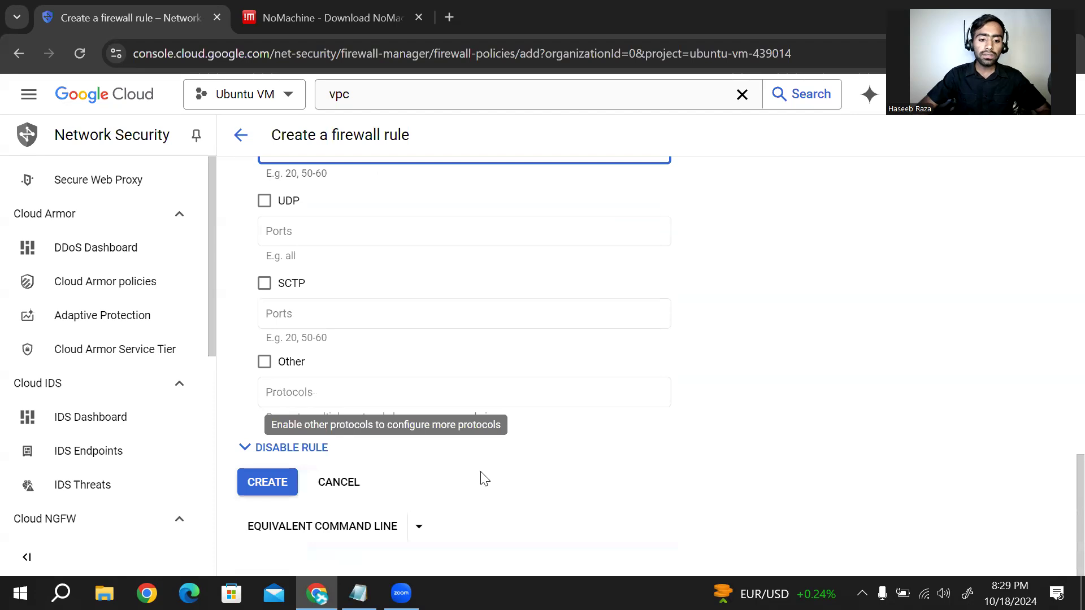
left_click(258, 480)
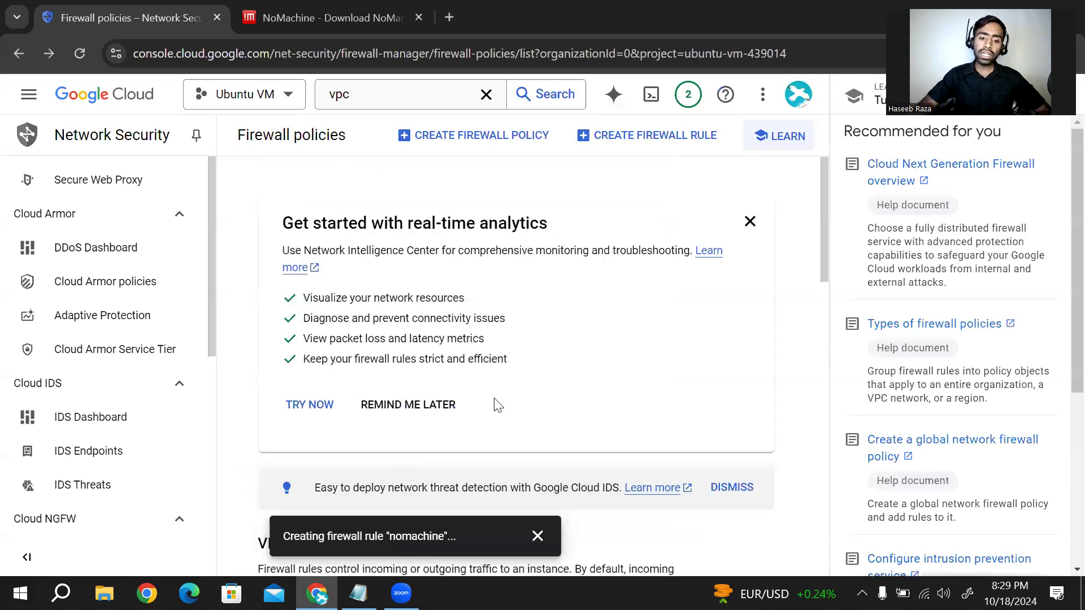
Scroll the firewall rules table to check the nomachine row: Ingress, 0.0.0.0/0, tcp:4000
scroll(496, 405, "down", 8)
scroll(495, 406, "down", 3)
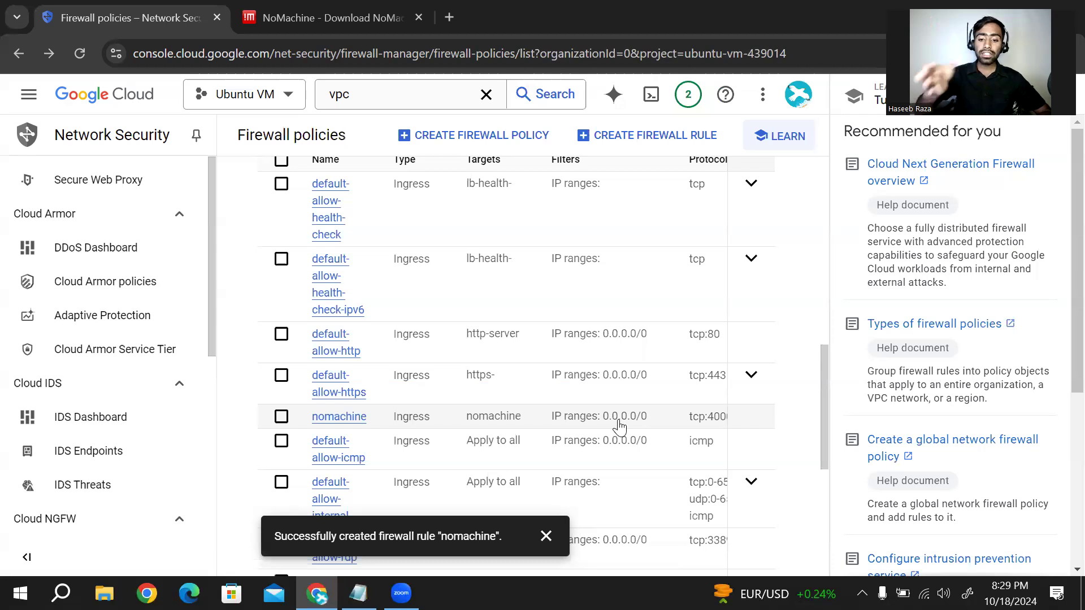
scroll(620, 427, "right", 5)
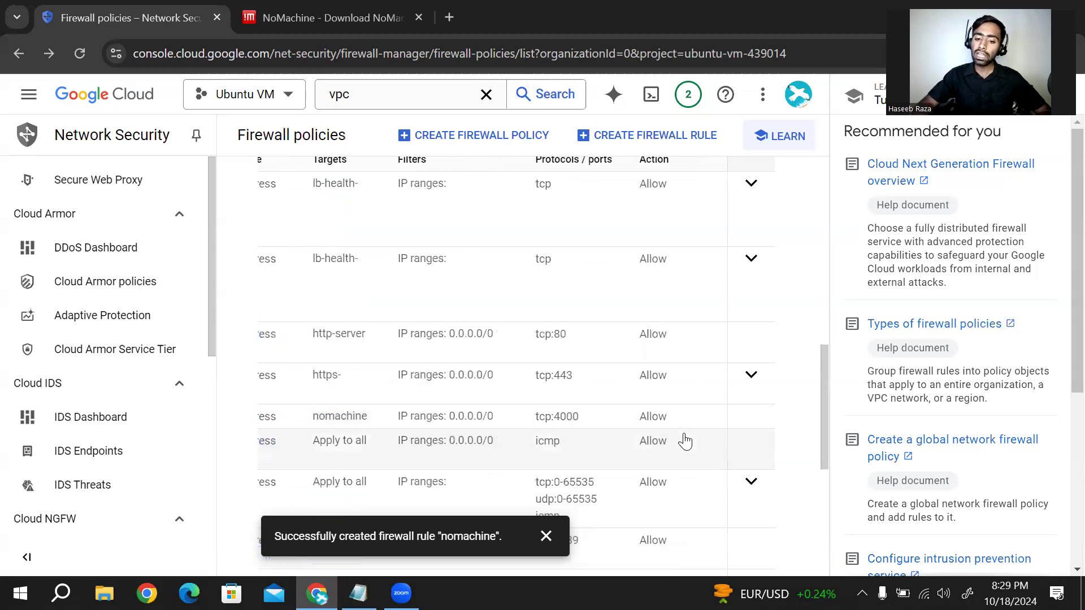
scroll(685, 441, "right", 3)
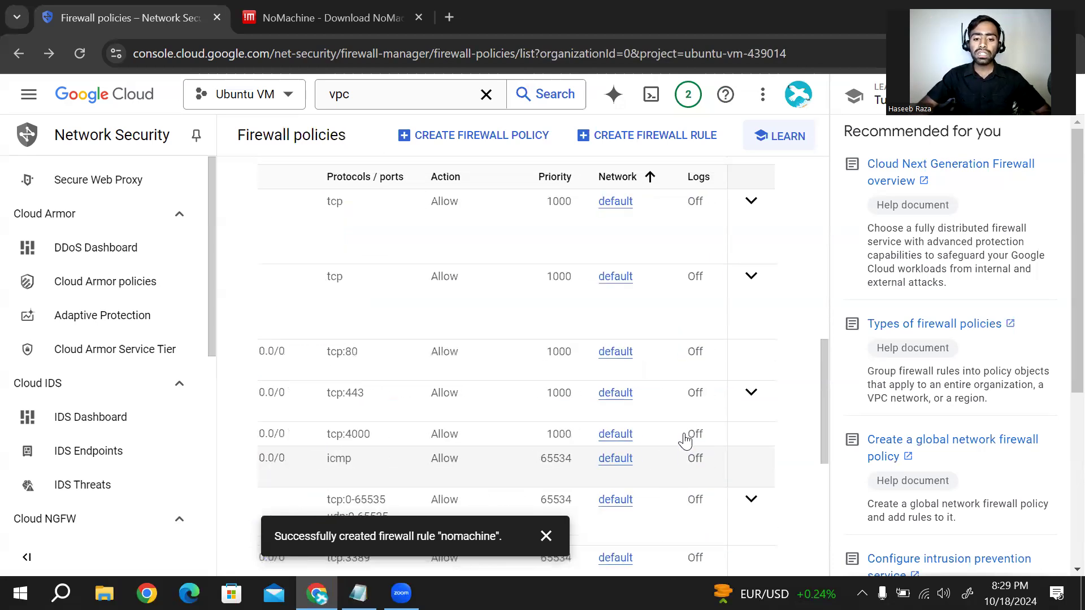
scroll(667, 447, "right", 3)
scroll(665, 449, "right", 3)
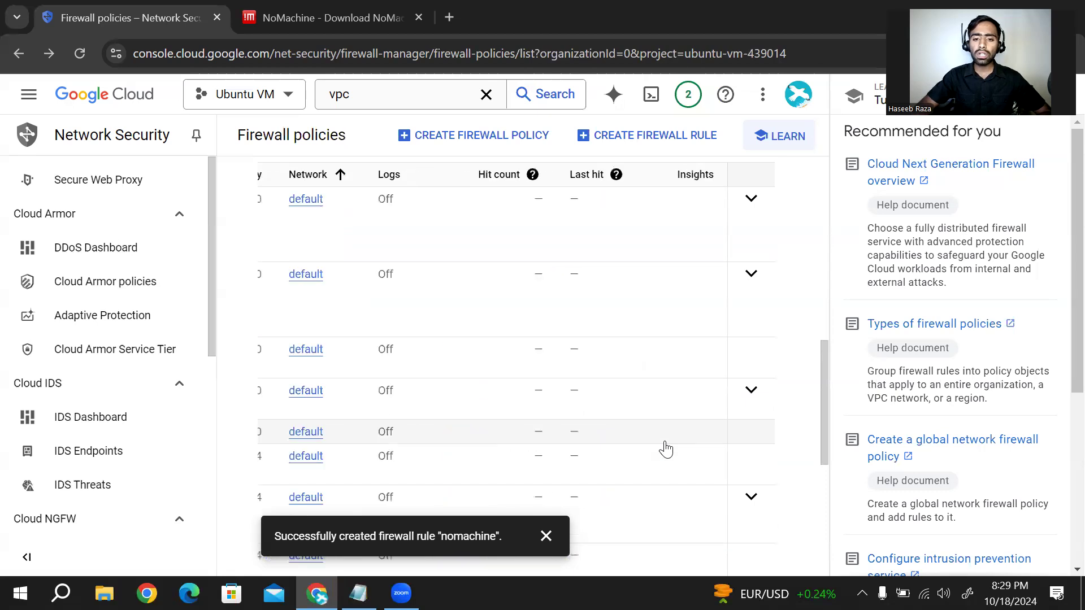
scroll(665, 449, "left", 10)
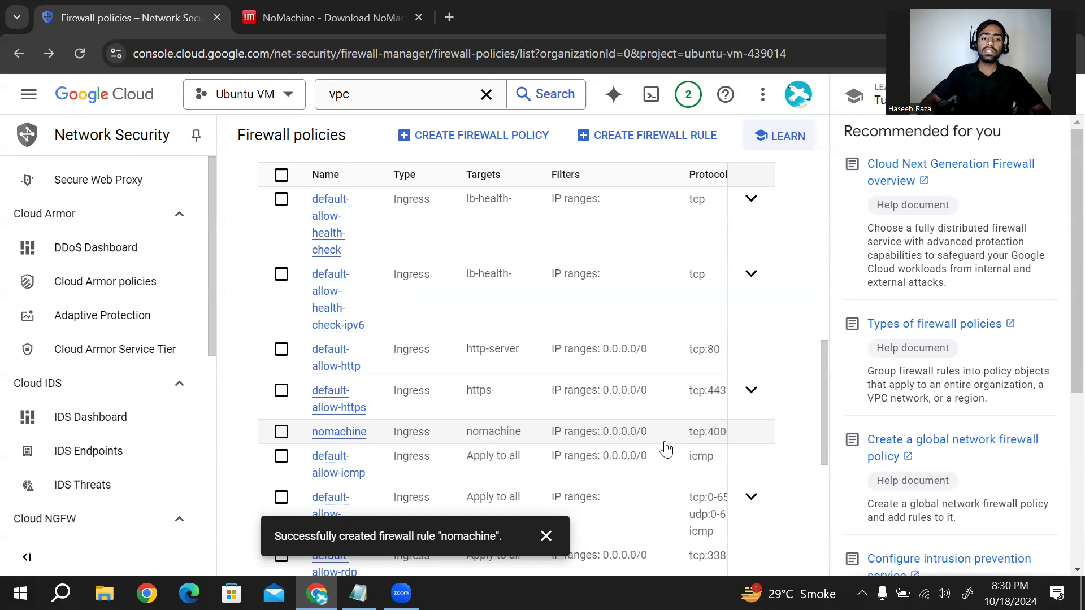
Search 'com', go to Compute Engine, and open the ubuntu instance for editing
left_click(388, 99)
key("BackSpace")
key("BackSpace")
key("BackSpace")
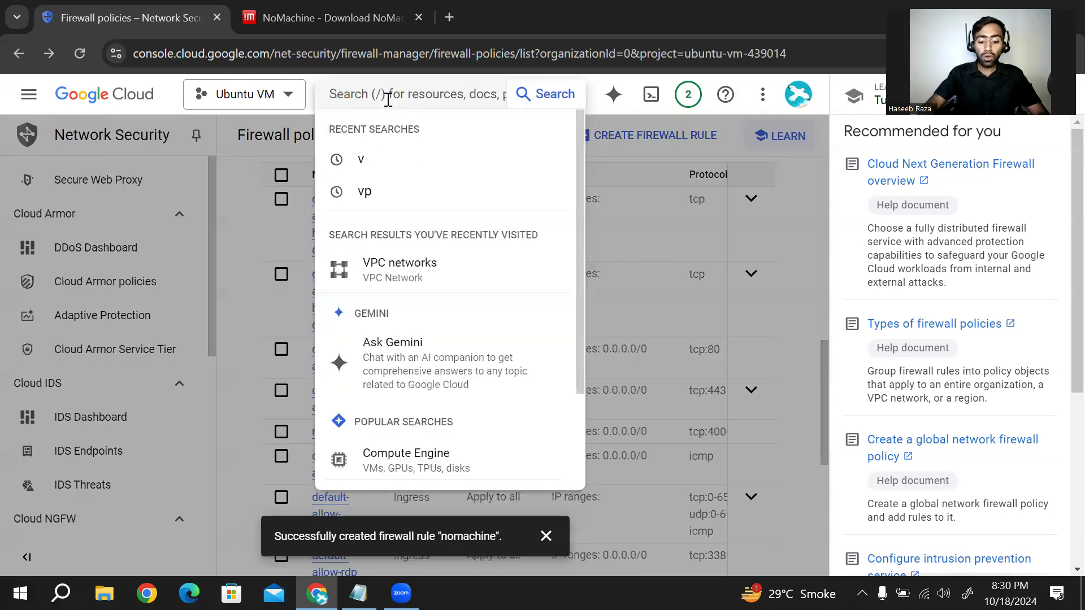
type("com")
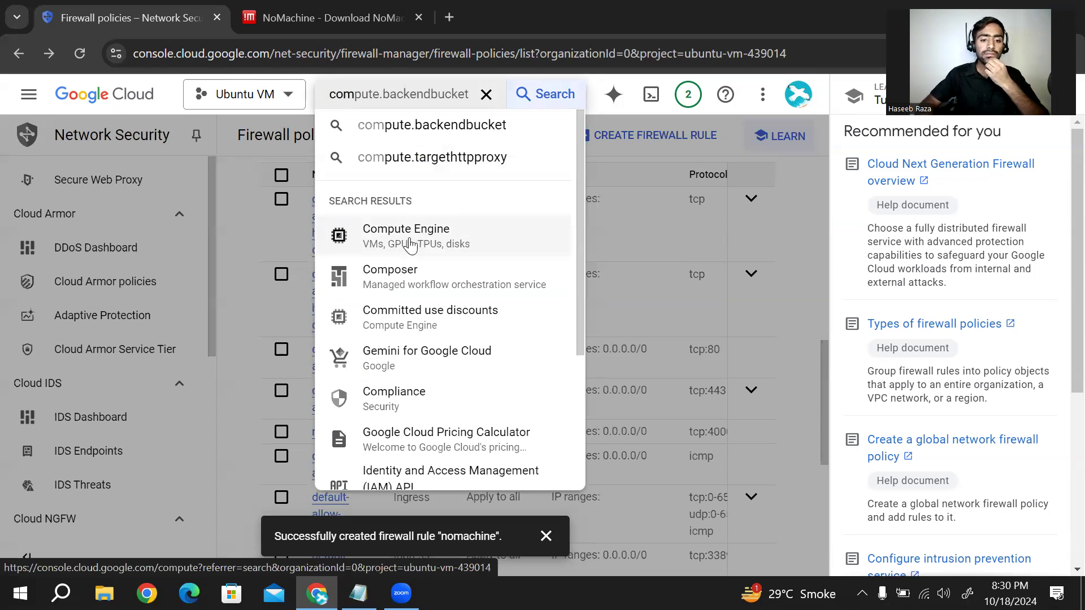
left_click(378, 240)
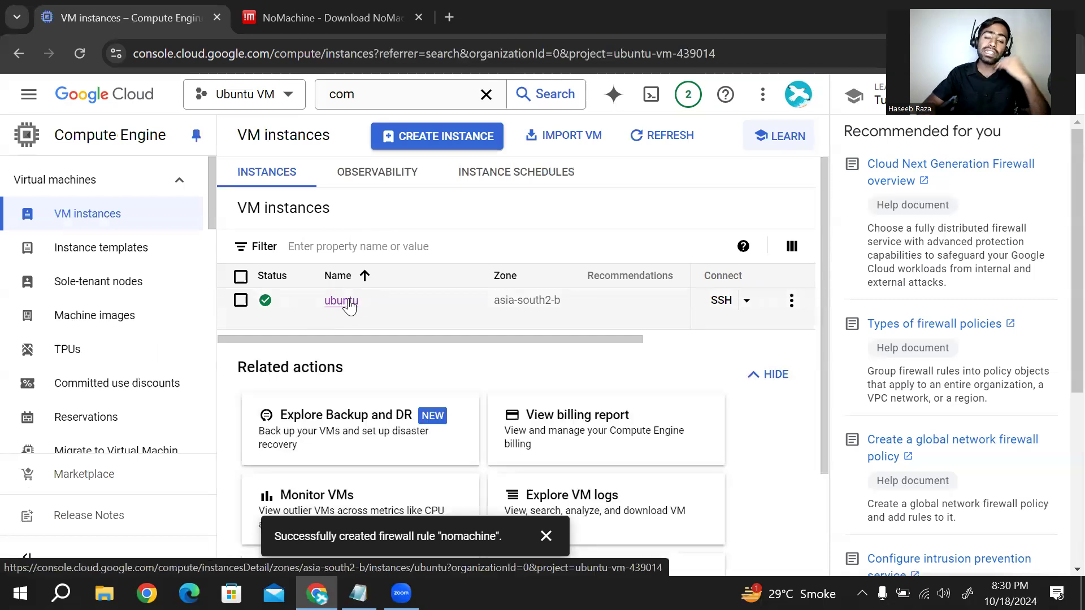
left_click(342, 301)
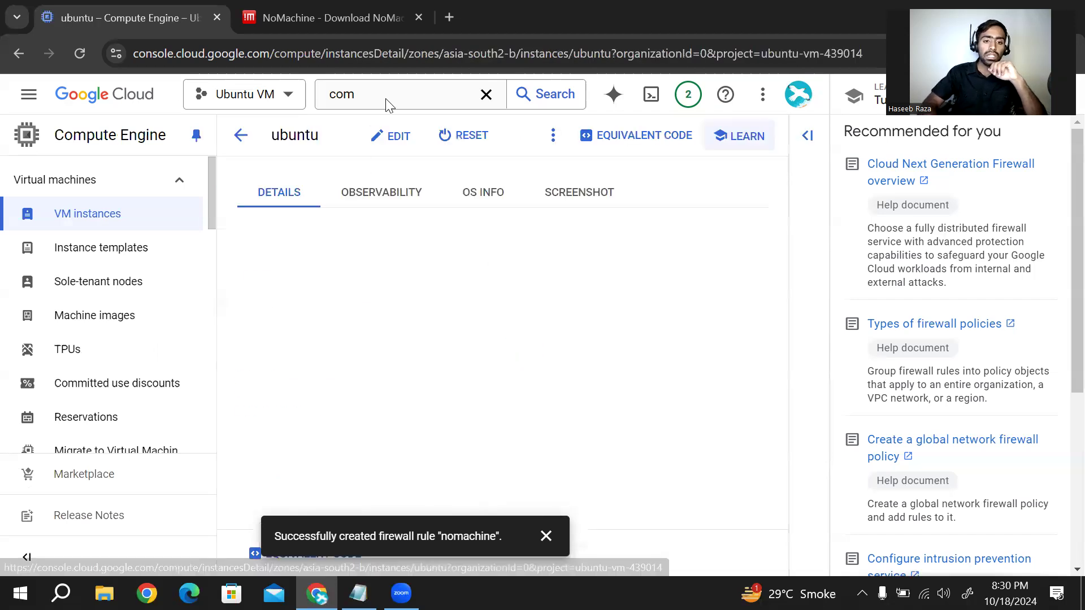
left_click(390, 141)
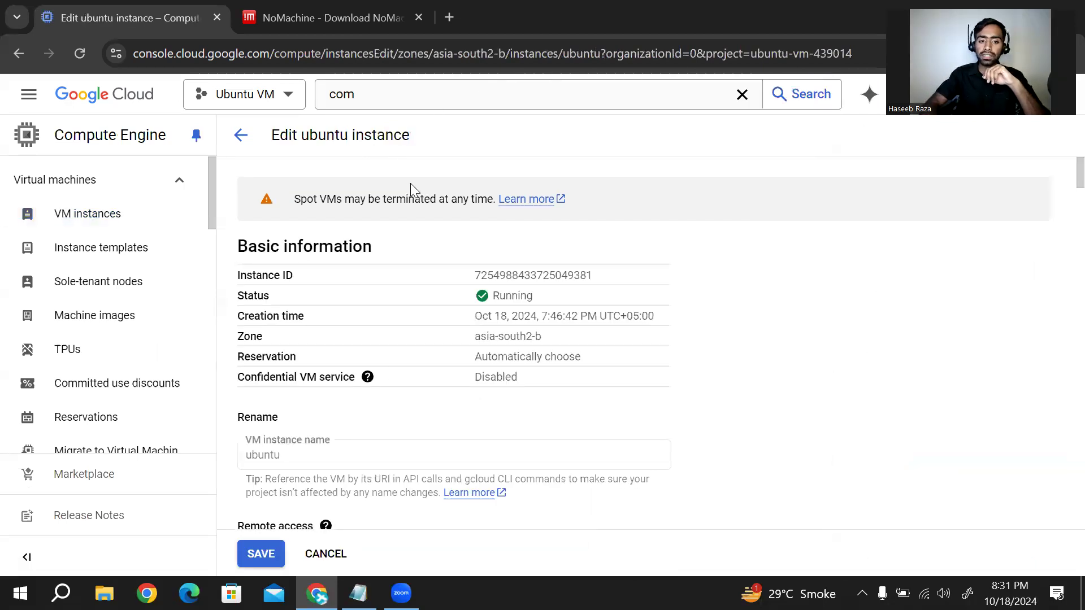
scroll(463, 271, "down", 1)
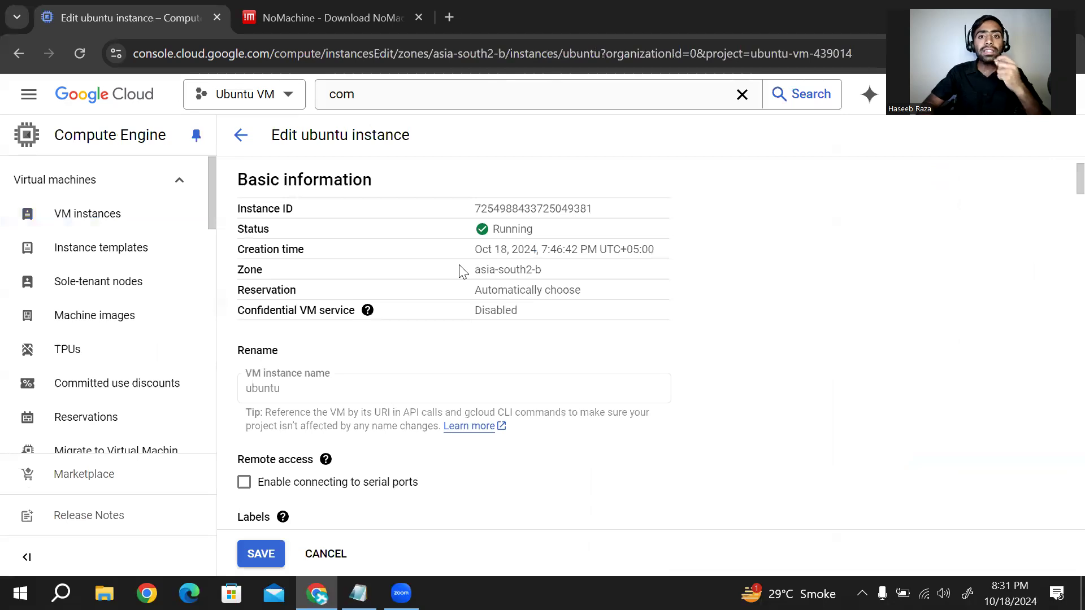
scroll(462, 271, "up", 1)
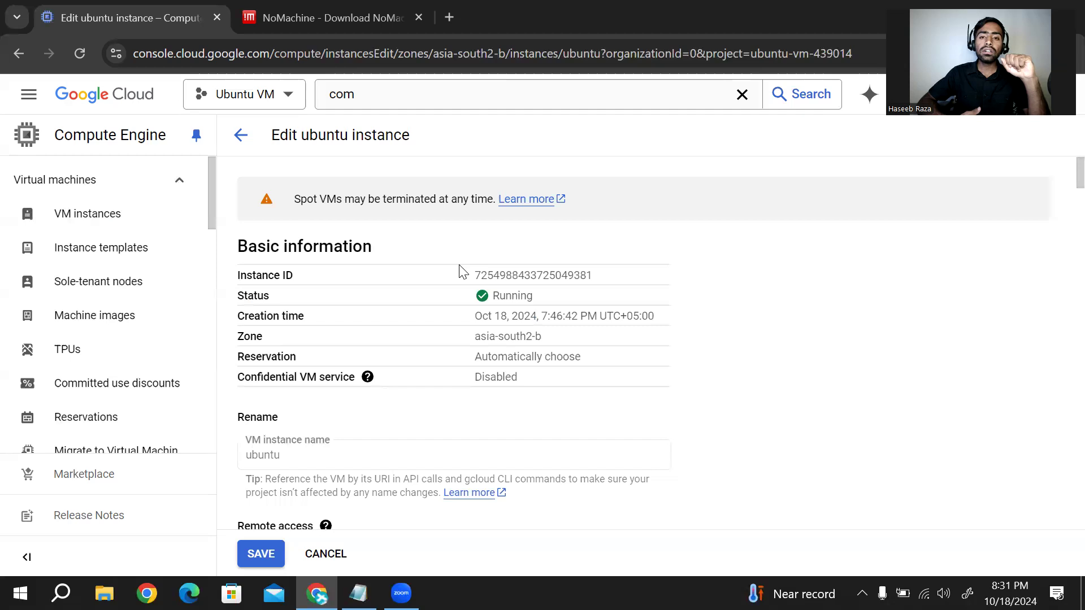
scroll(463, 390, "down", 7)
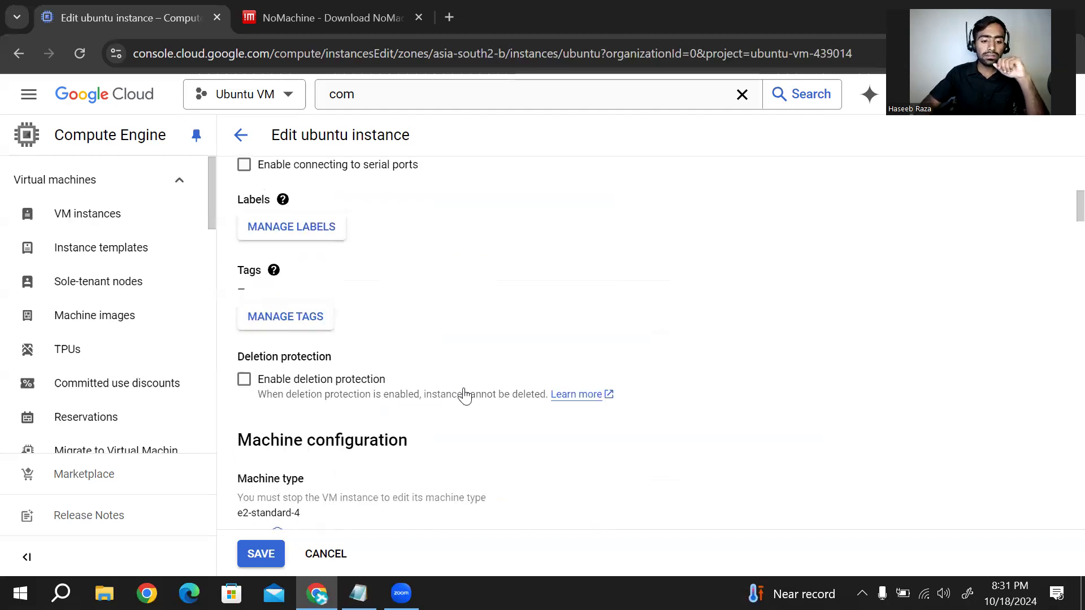
scroll(464, 395, "down", 7)
scroll(467, 394, "down", 5)
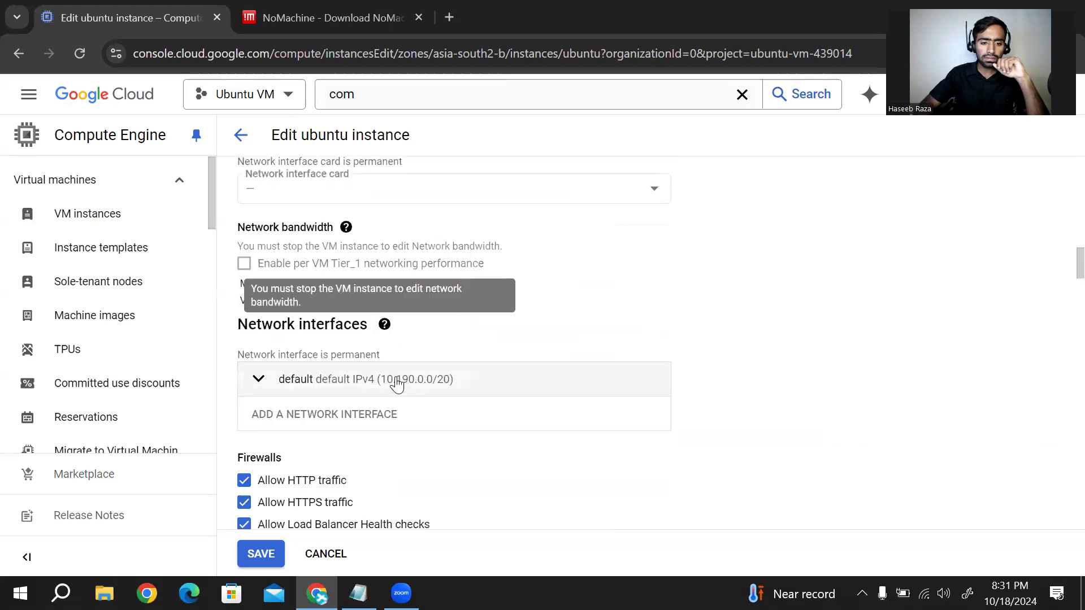
scroll(401, 386, "down", 3)
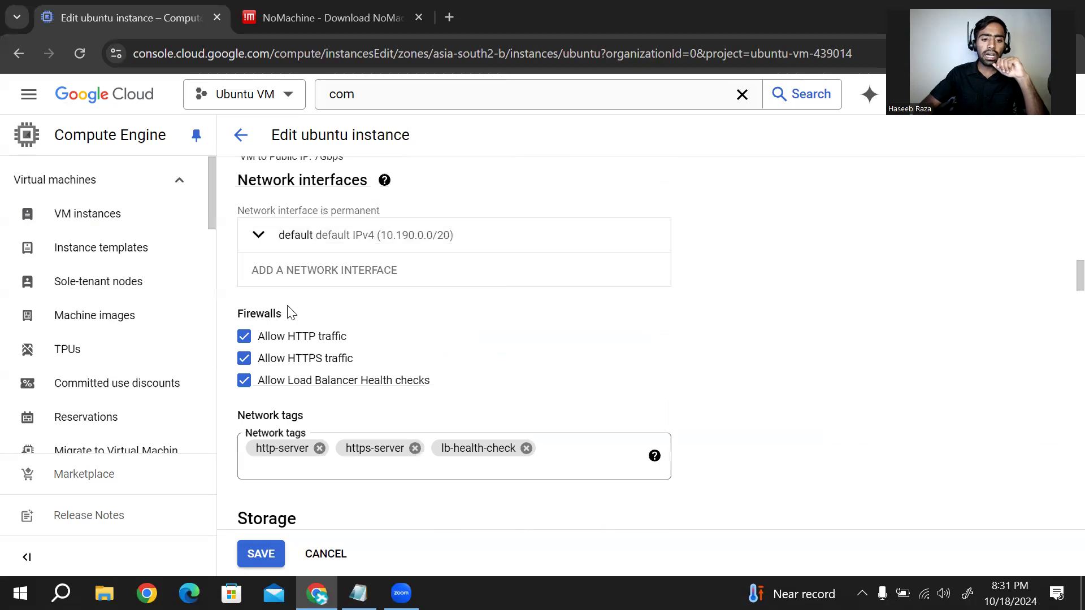
scroll(353, 330, "up", 1)
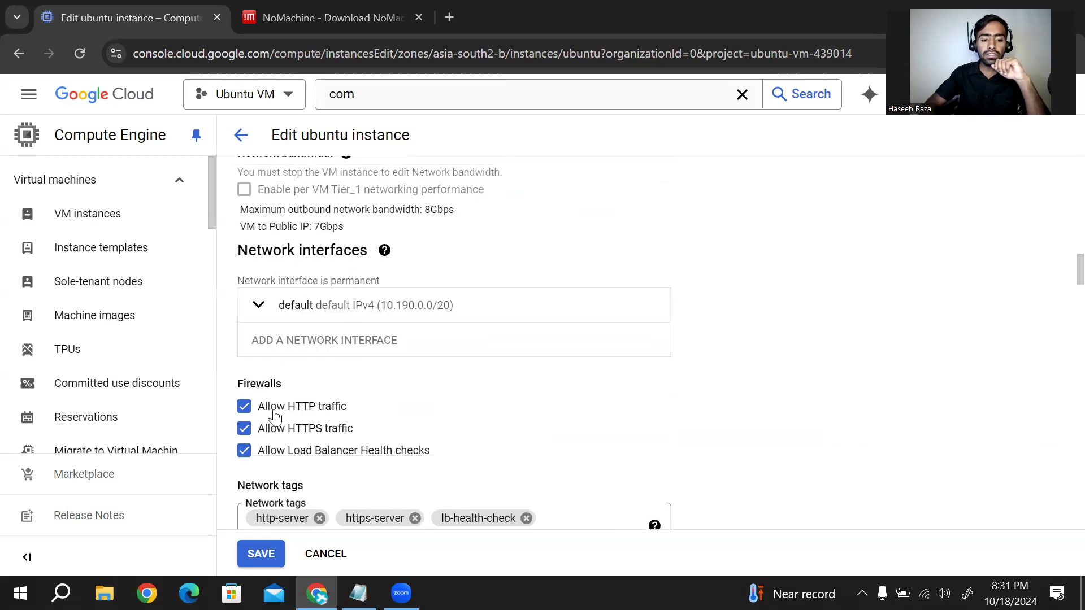
scroll(275, 416, "down", 1)
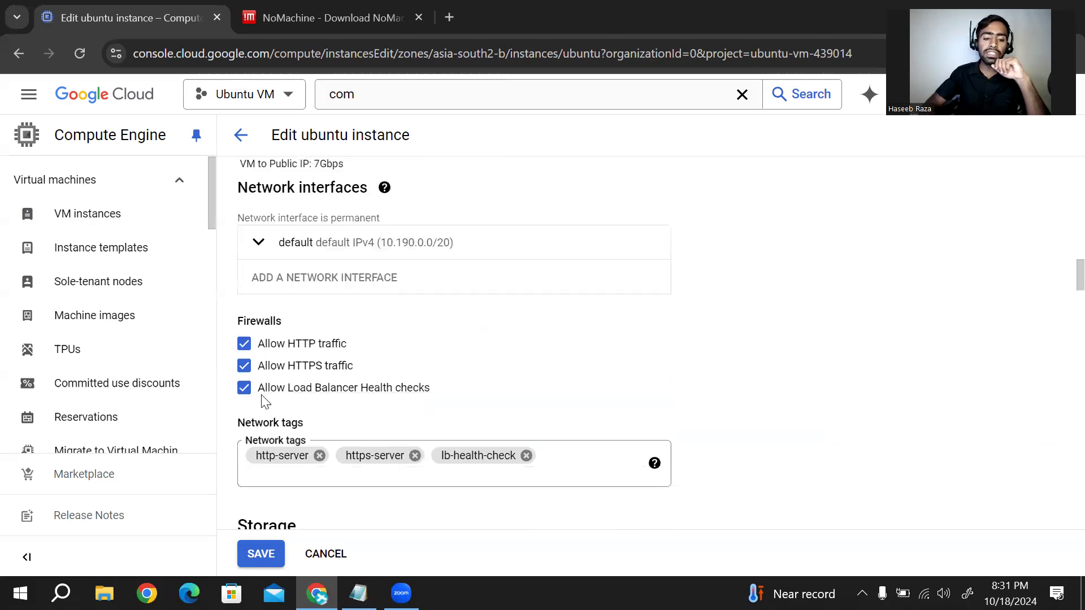
scroll(337, 412, "down", 1)
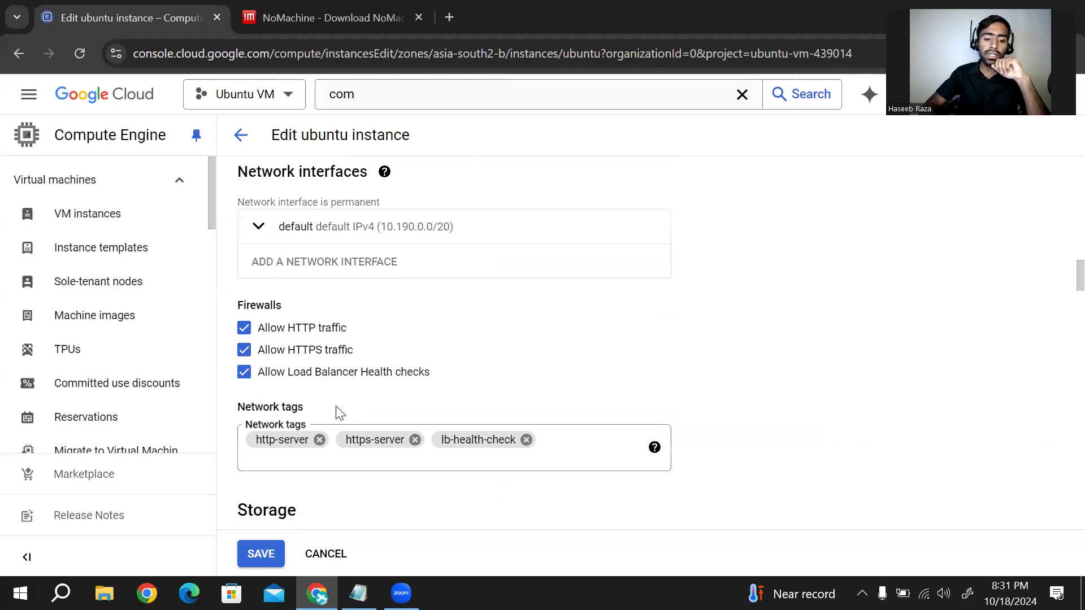
scroll(342, 421, "down", 1)
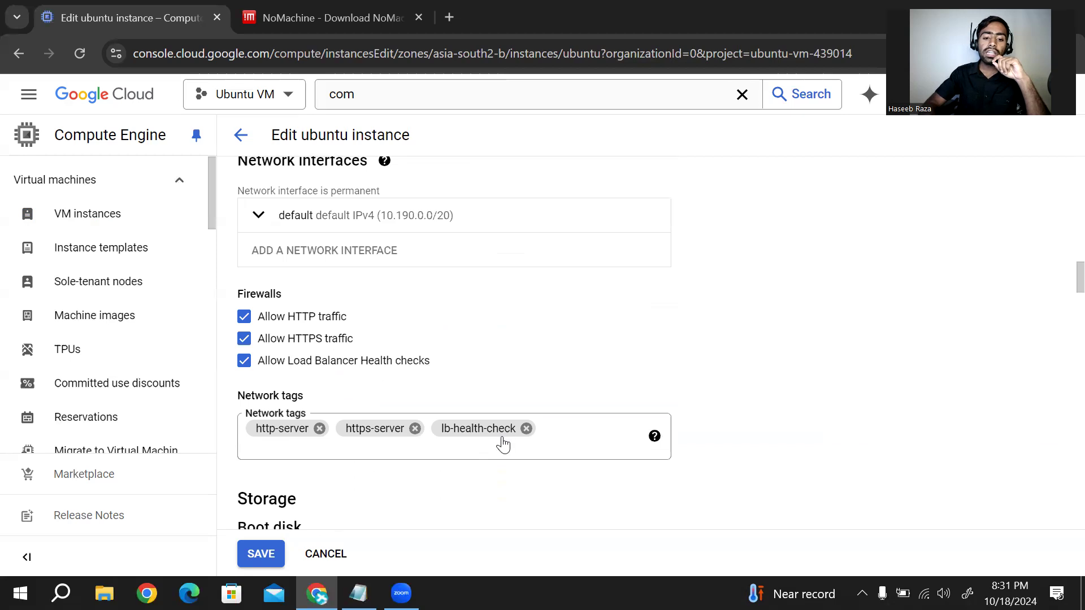
left_click(563, 436)
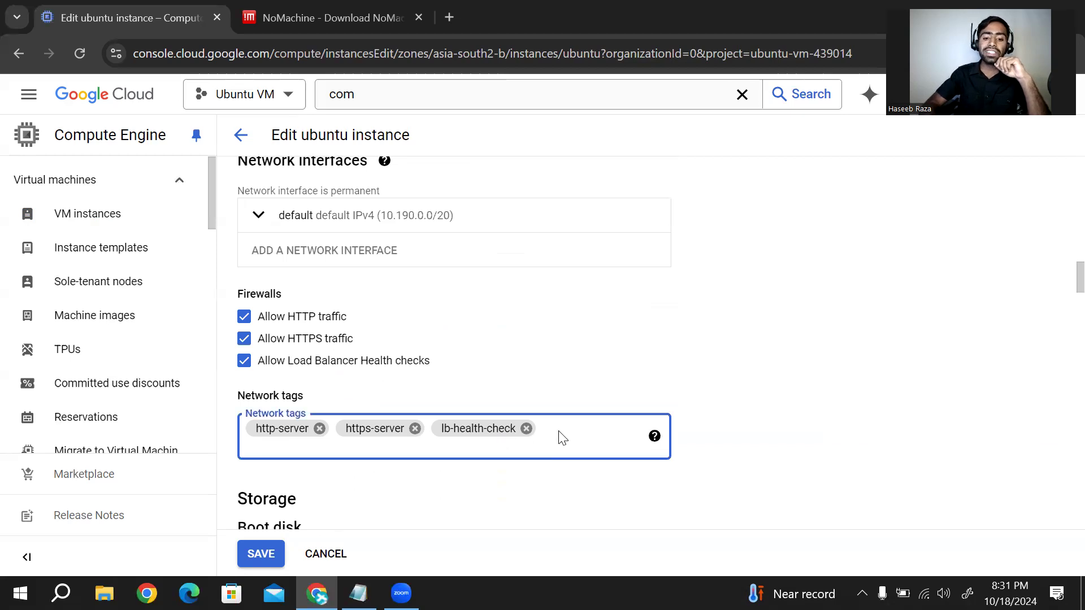
Add the nomachine network tag to the ubuntu VM, save, and return to VM instances
type("nomac")
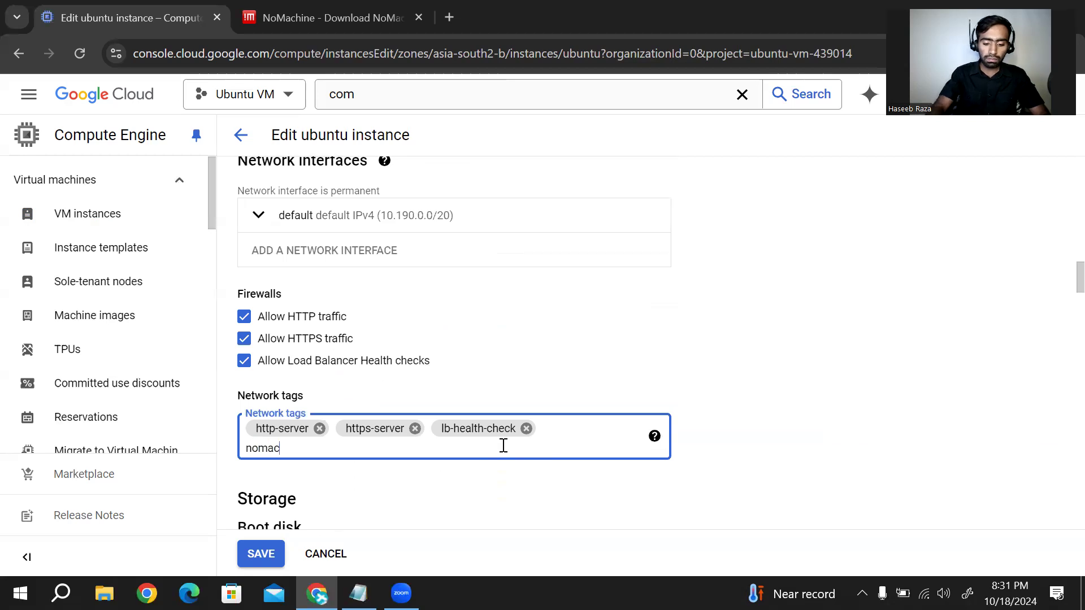
type("hine")
key("Return")
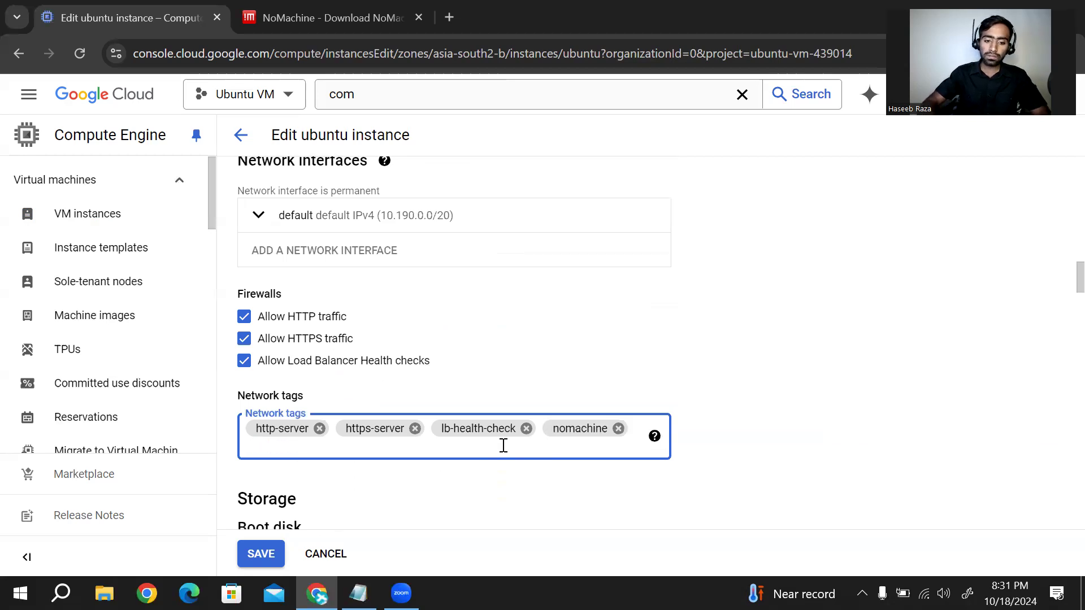
left_click(582, 475)
scroll(582, 475, "down", 3)
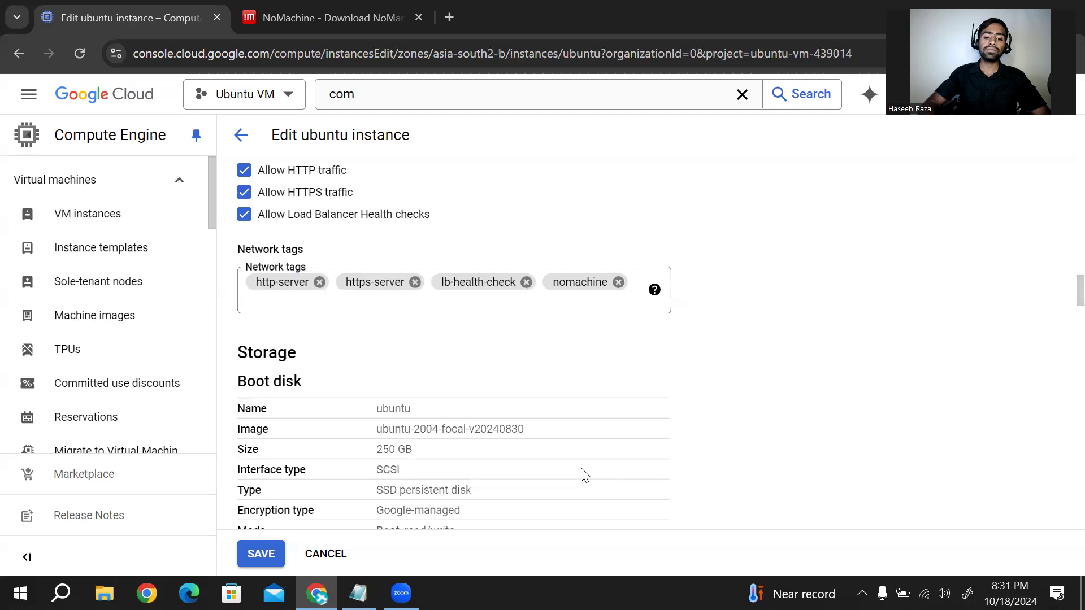
scroll(585, 475, "down", 2)
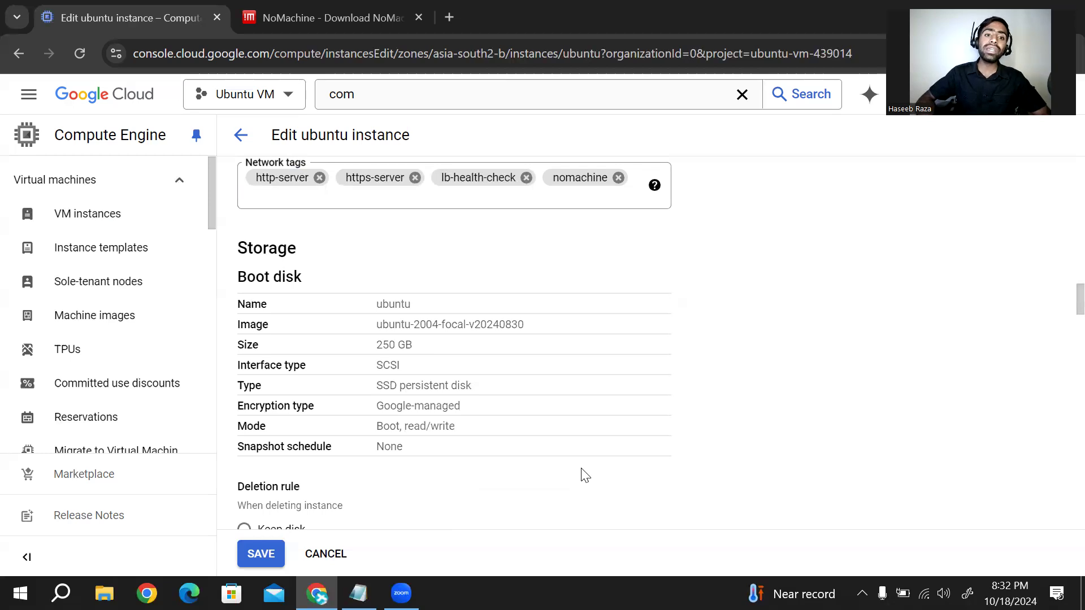
scroll(585, 474, "down", 10)
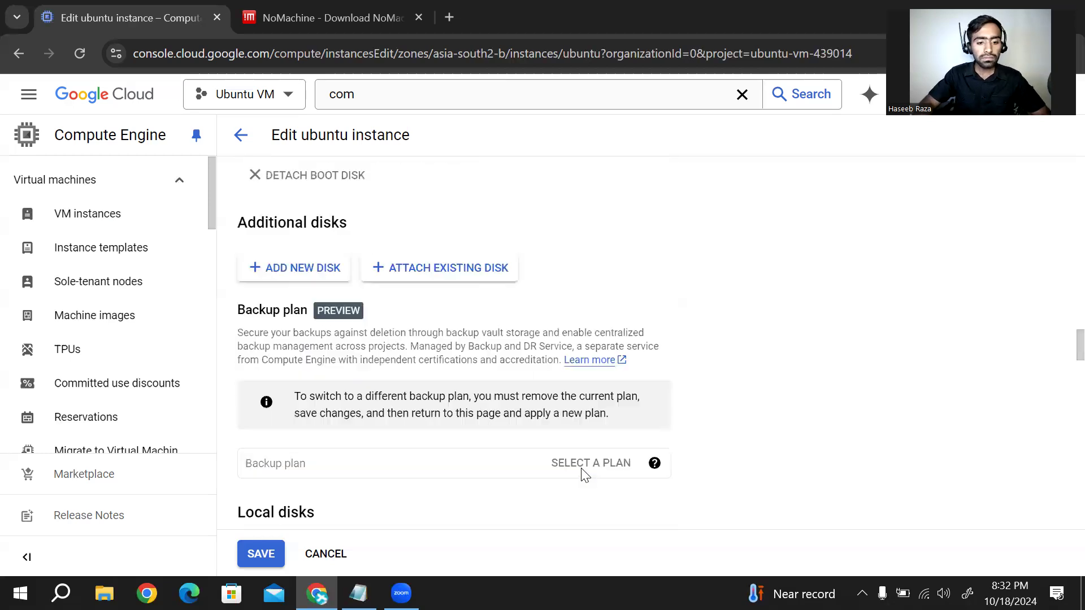
scroll(585, 475, "down", 12)
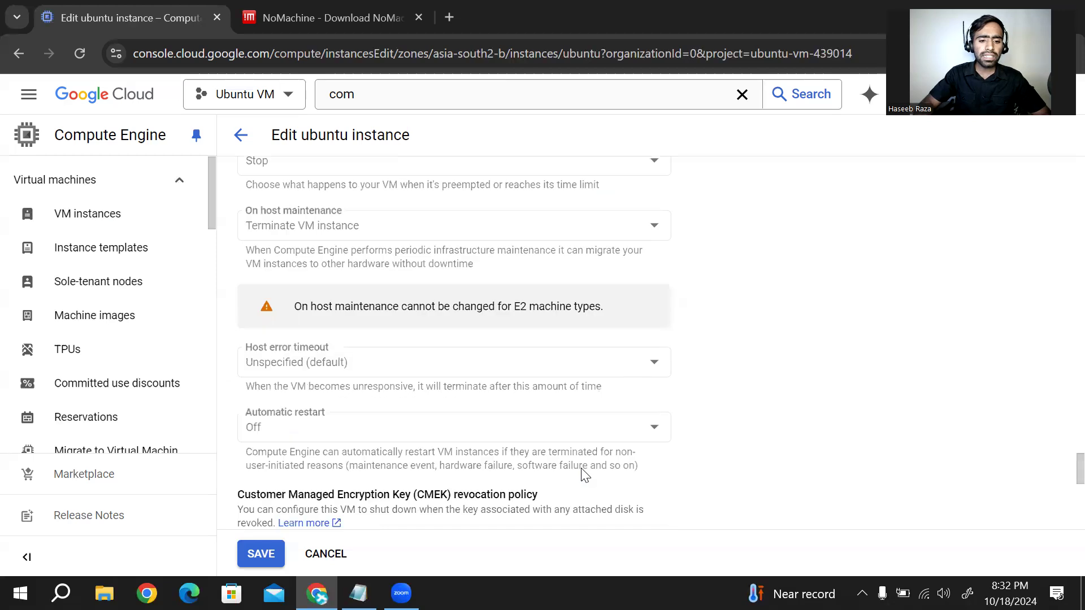
left_click(260, 556)
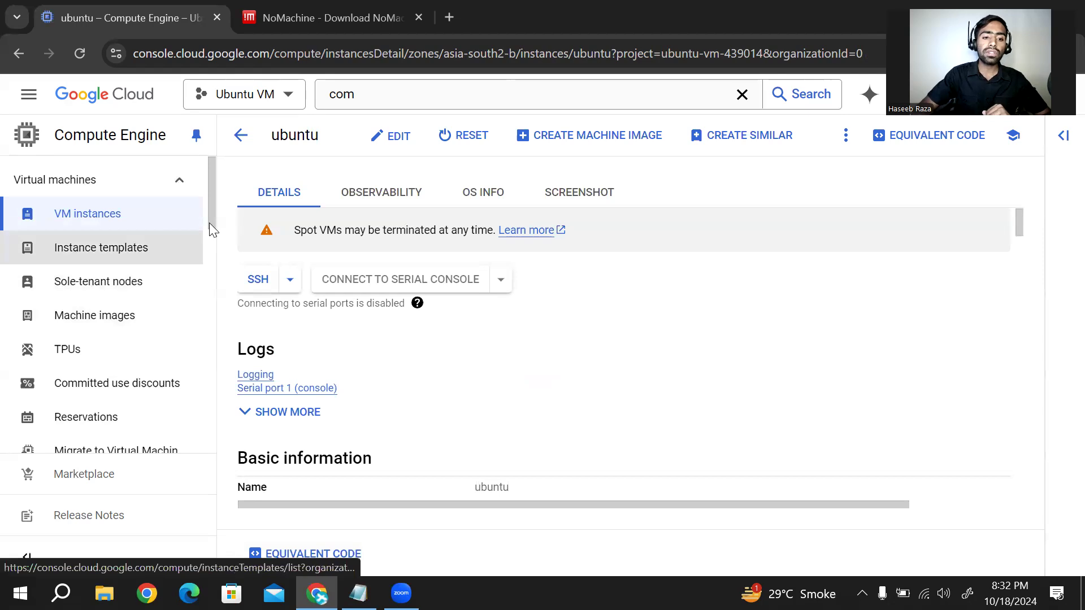
left_click(231, 138)
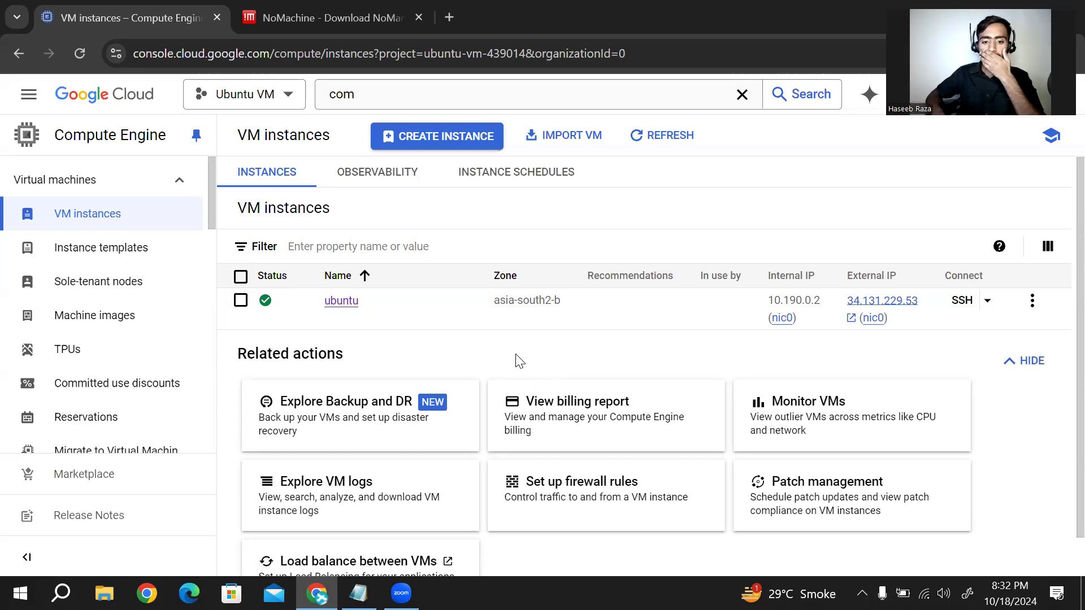
Review the ubuntu instance details, go back to VM instances, and launch SSH to ubuntu
left_click(341, 301)
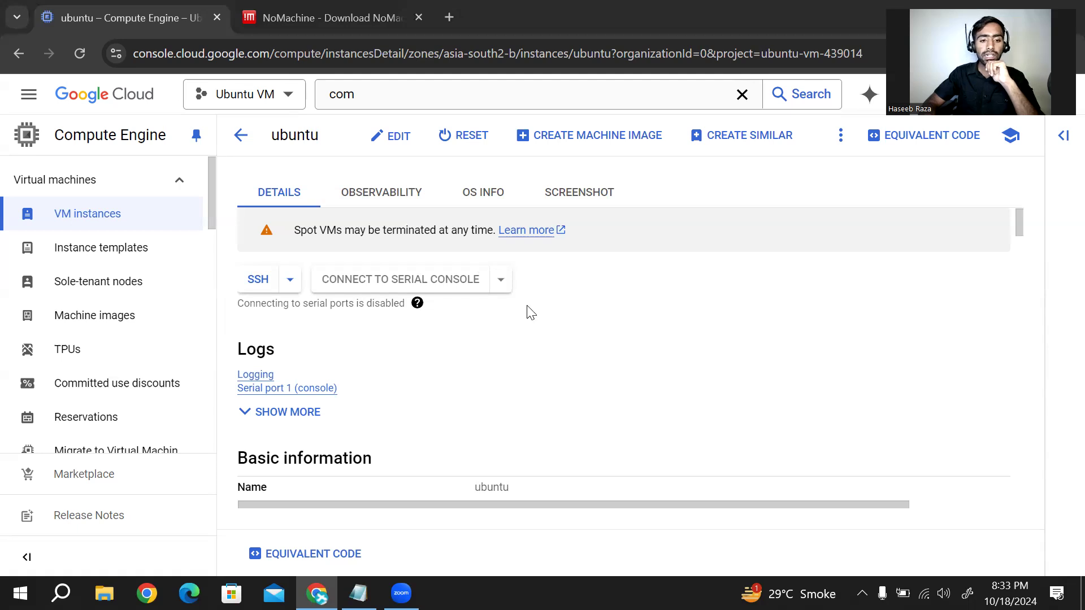
scroll(531, 312, "down", 10)
scroll(531, 313, "up", 10)
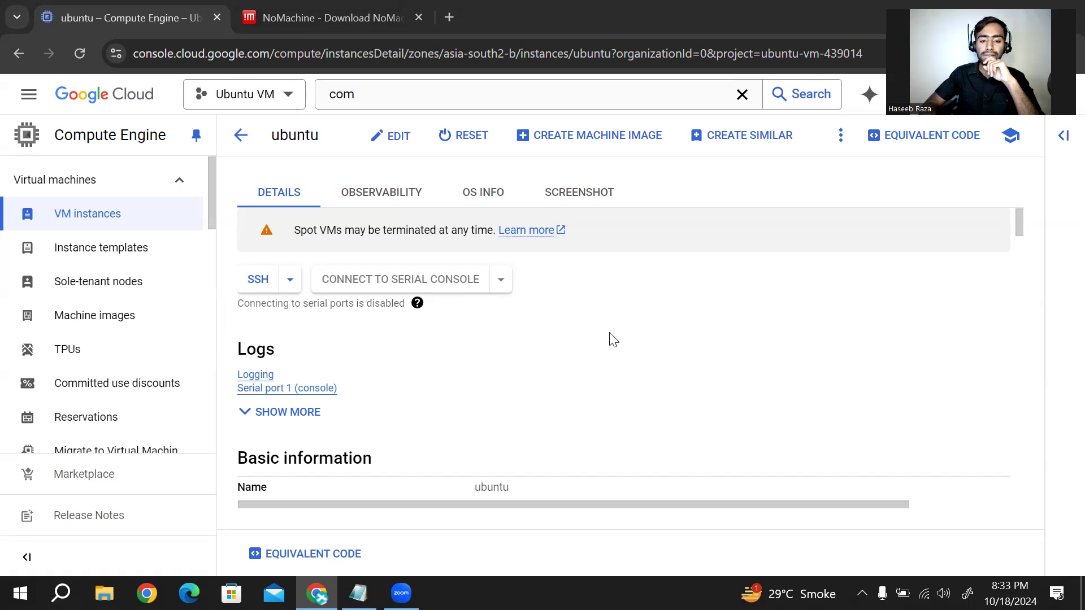
scroll(613, 340, "down", 1)
scroll(614, 340, "up", 1)
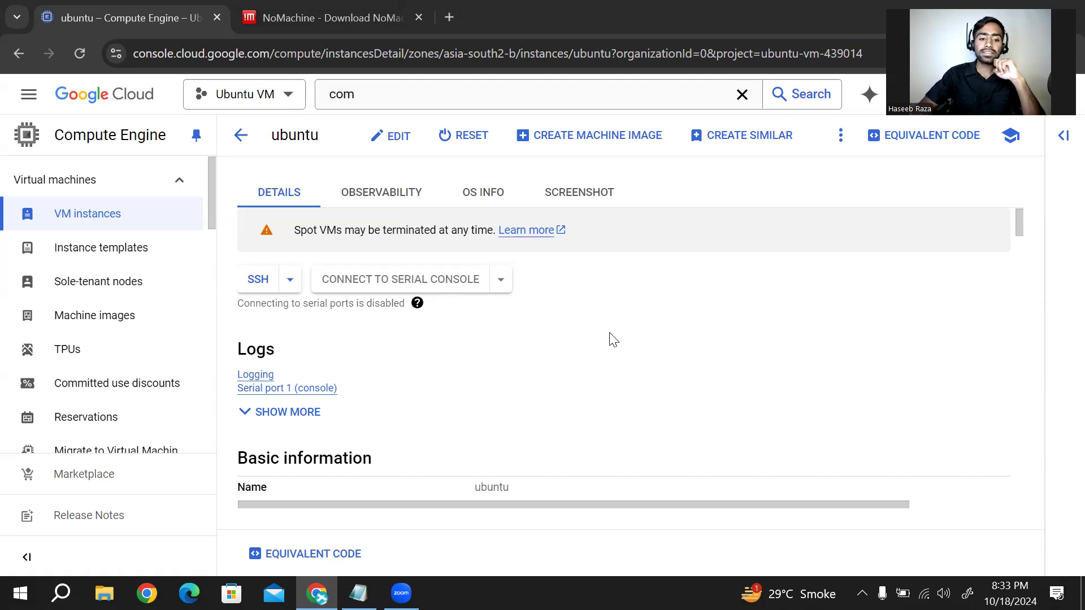
scroll(611, 338, "down", 1)
scroll(610, 339, "up", 1)
scroll(494, 303, "down", 1)
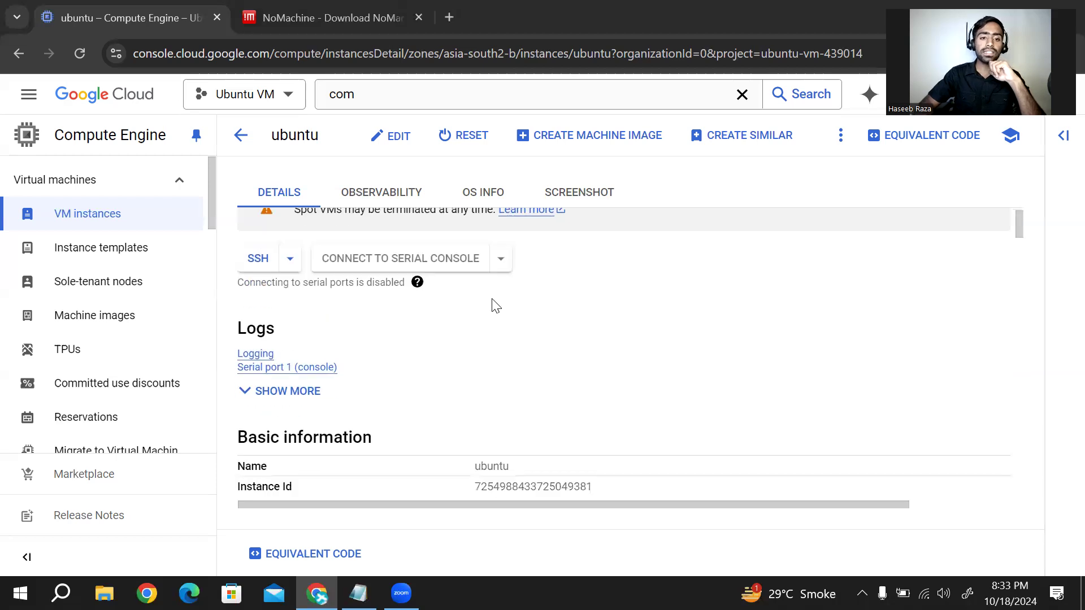
scroll(579, 359, "down", 10)
scroll(579, 358, "up", 4)
scroll(579, 359, "up", 5)
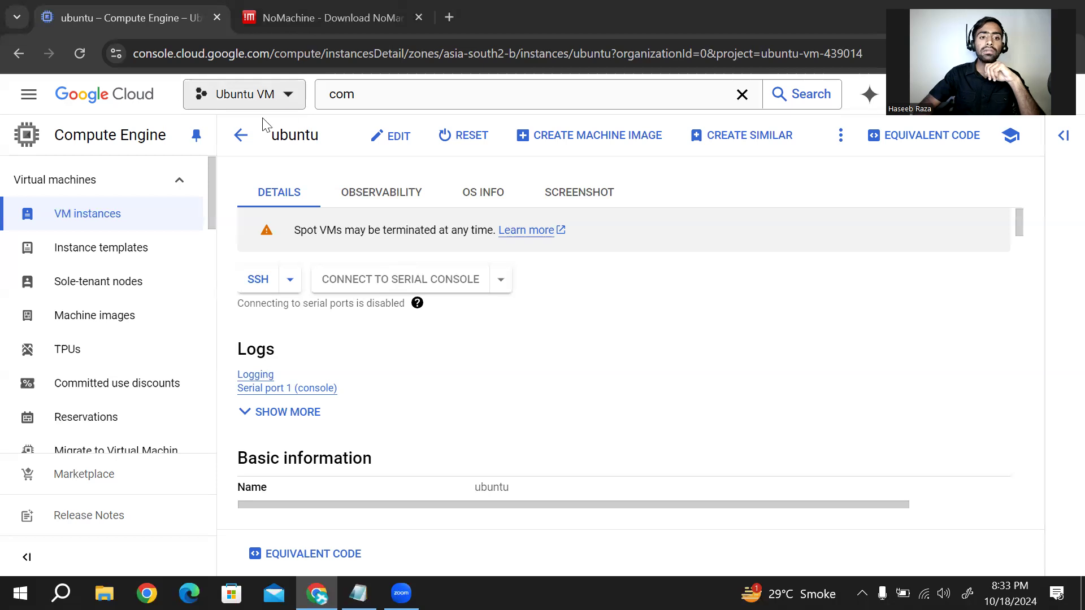
left_click(235, 141)
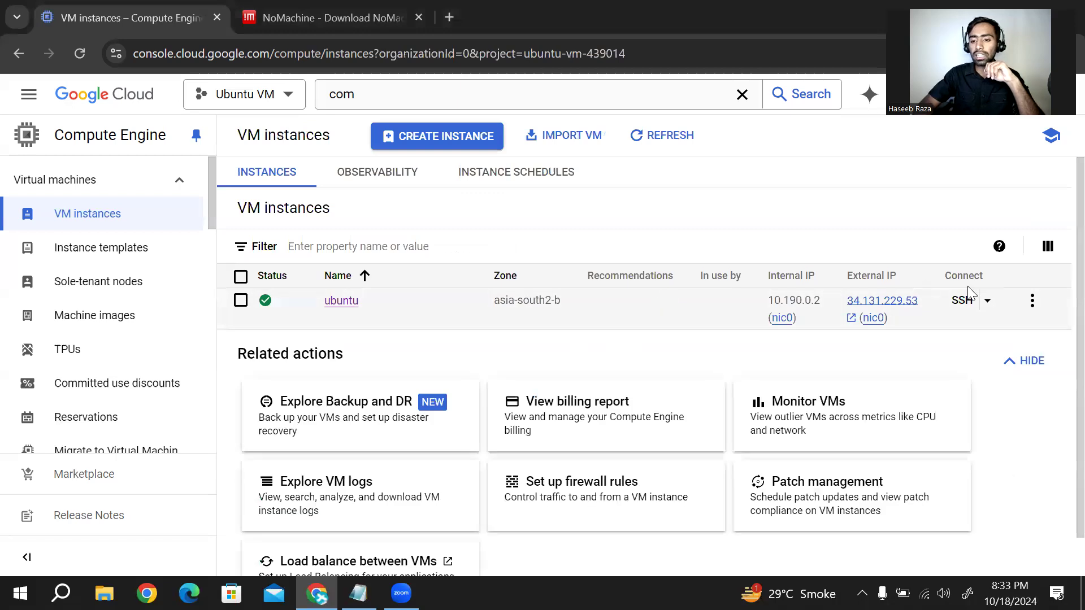
left_click(962, 300)
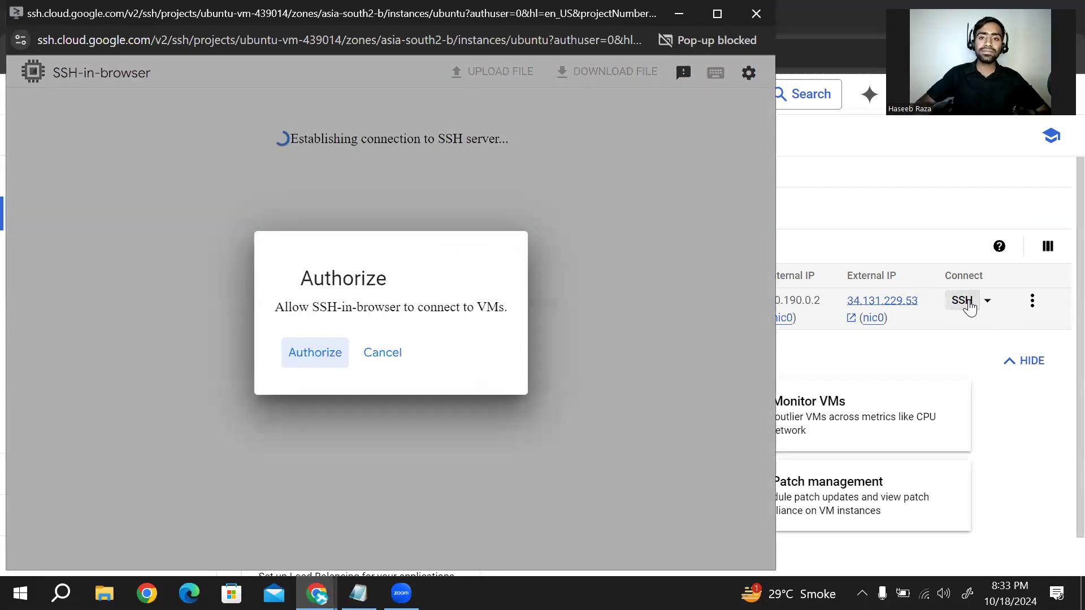
Authorize the SSH-in-browser connection to the ubuntu VM
left_click(318, 357)
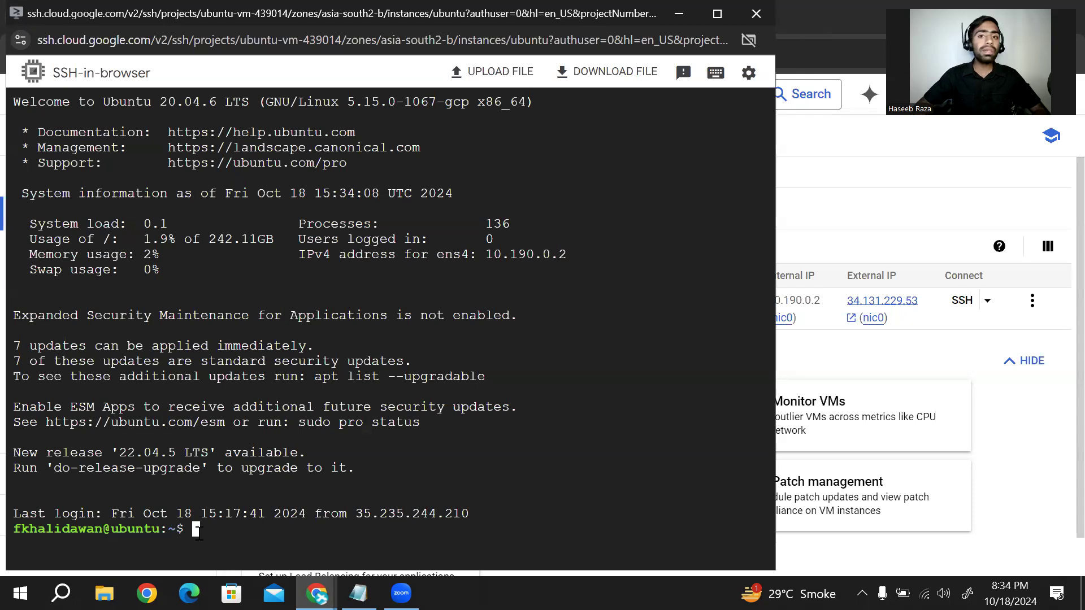
Clear the terminal and run sudo apt-get update
type("clea")
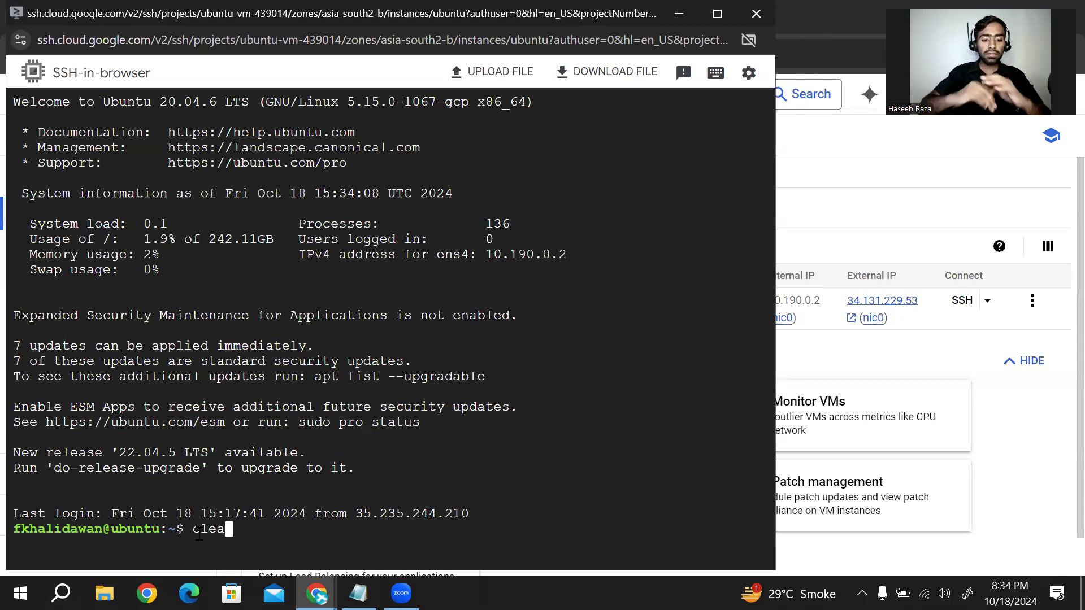
type("r")
key("Return")
type("sudo apt")
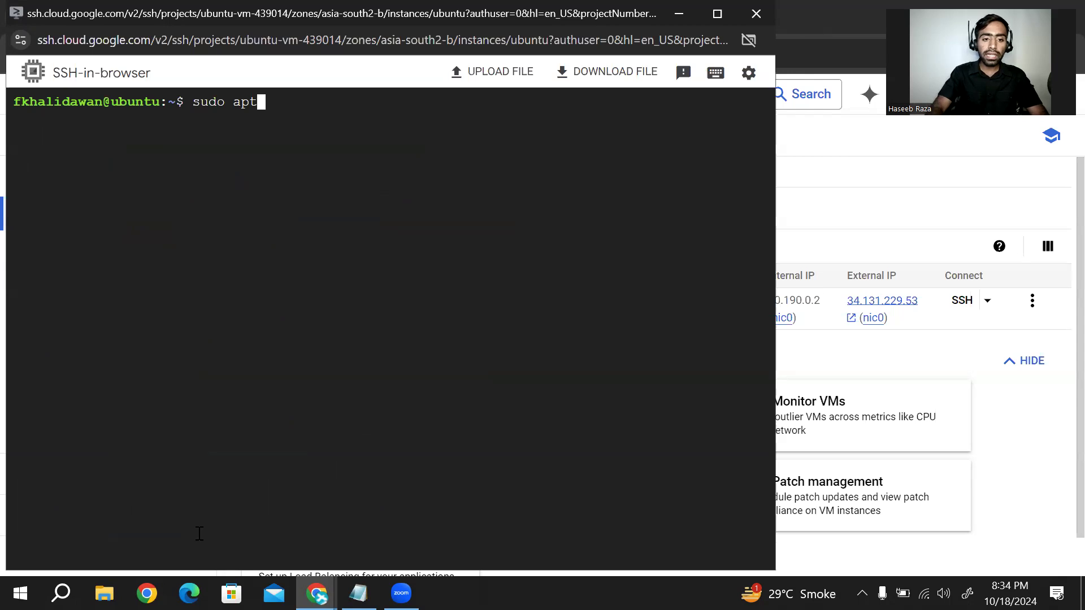
type("-get u")
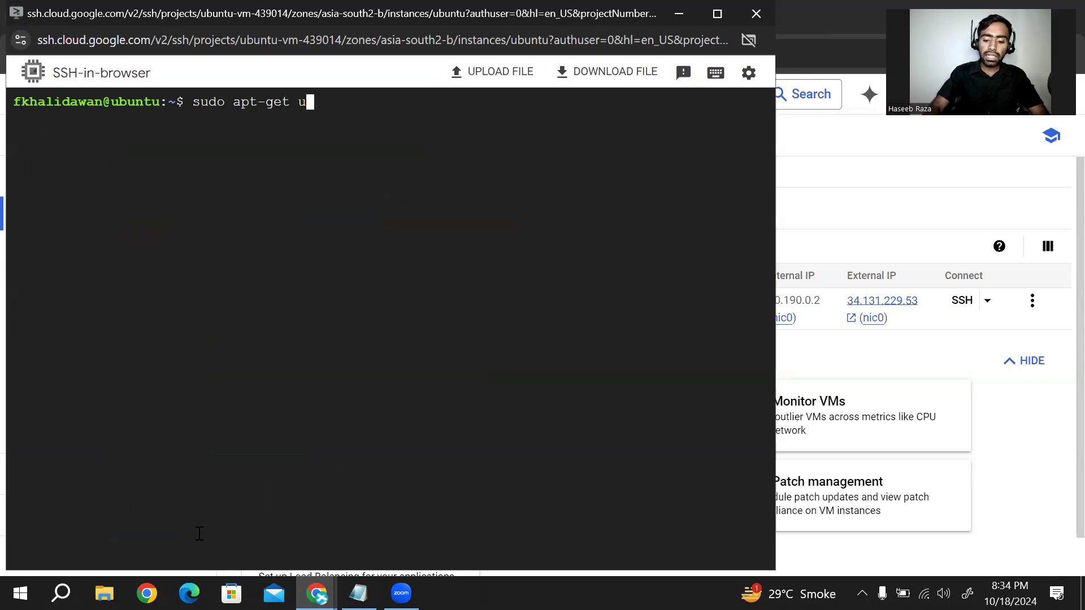
type("pdate")
key("Return")
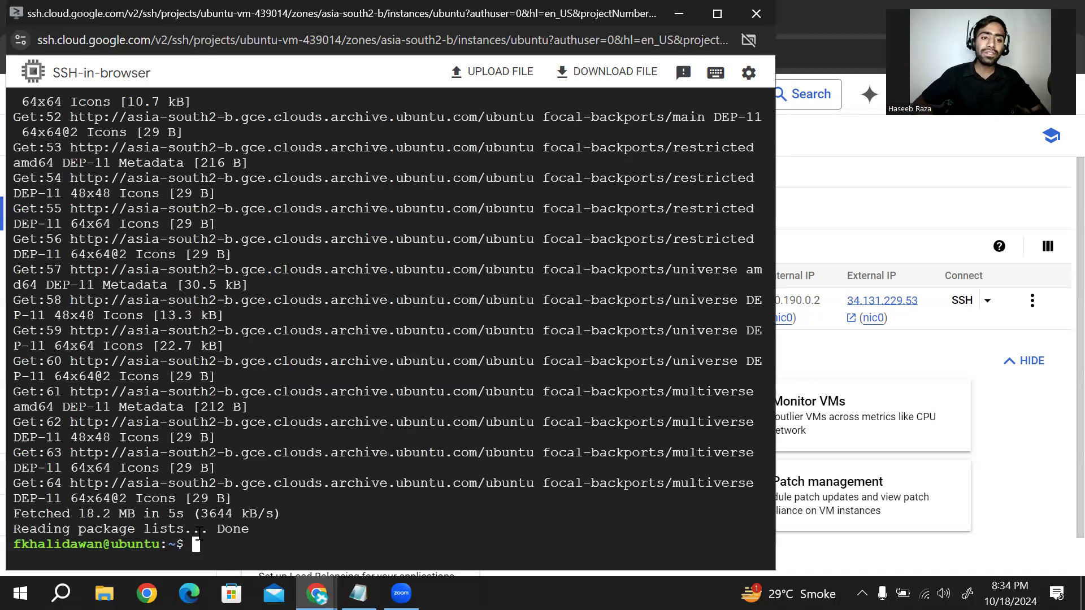
Clear the terminal and run sudo apt-get upgrade -y
type("clear")
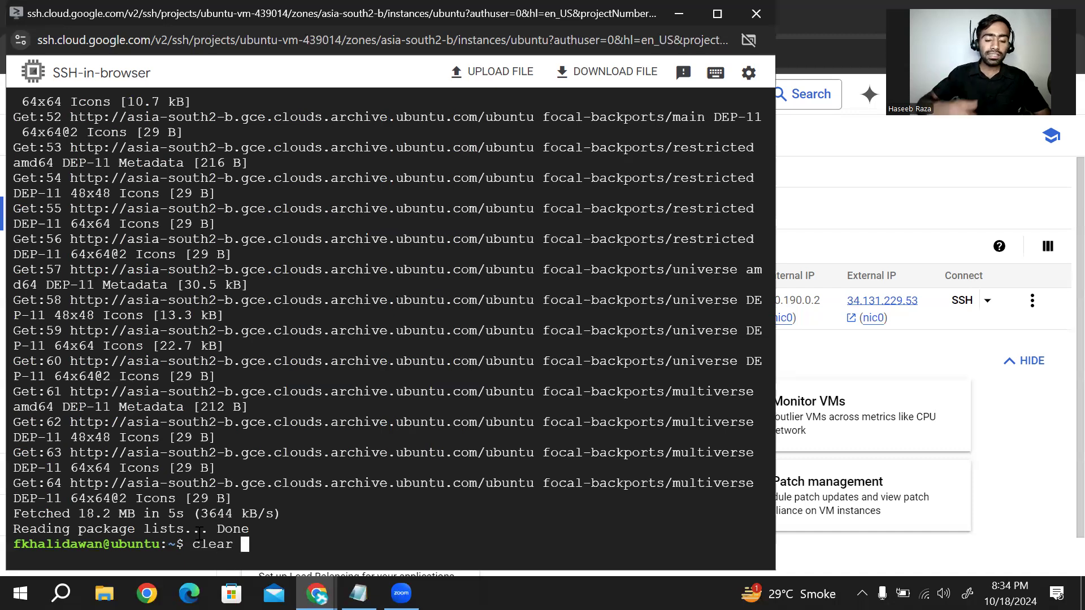
key("Return")
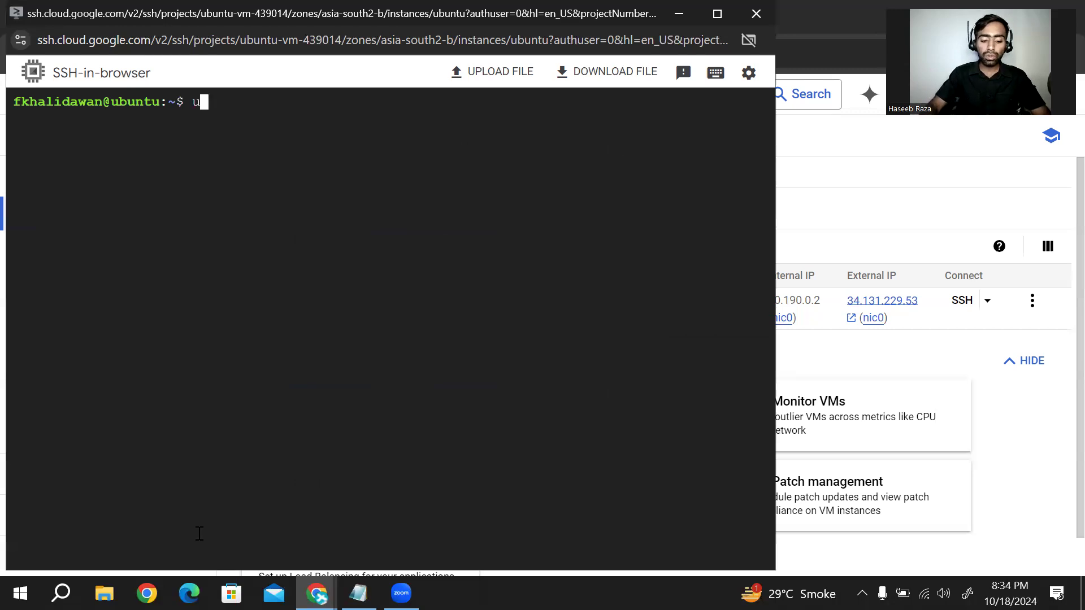
type("sufo")
key("BackSpace")
key("BackSpace")
type("do ")
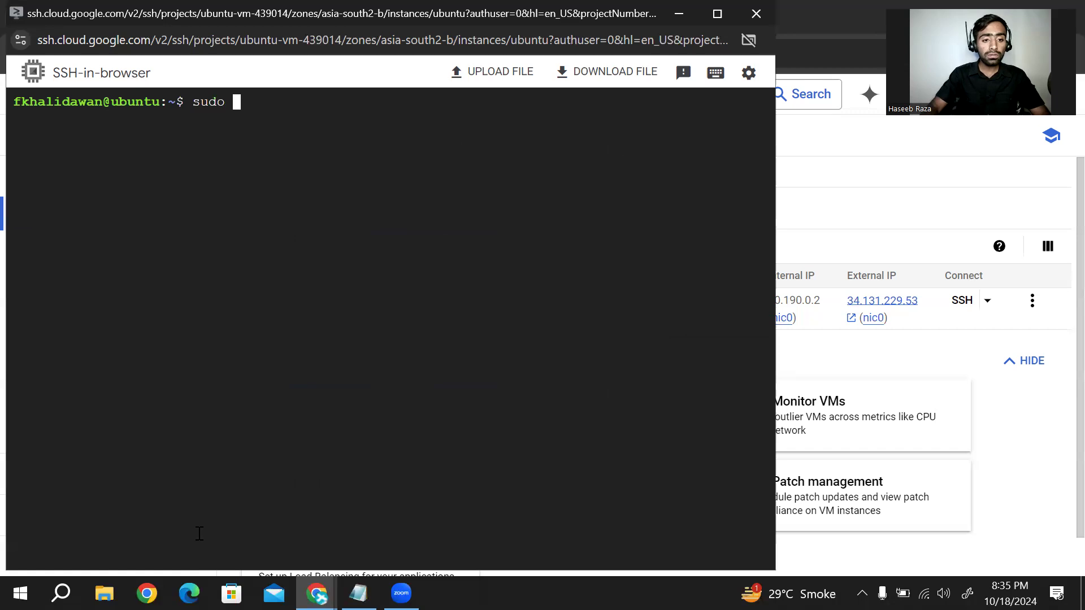
type("apt-gett")
key("BackSpace")
type("upgrade ")
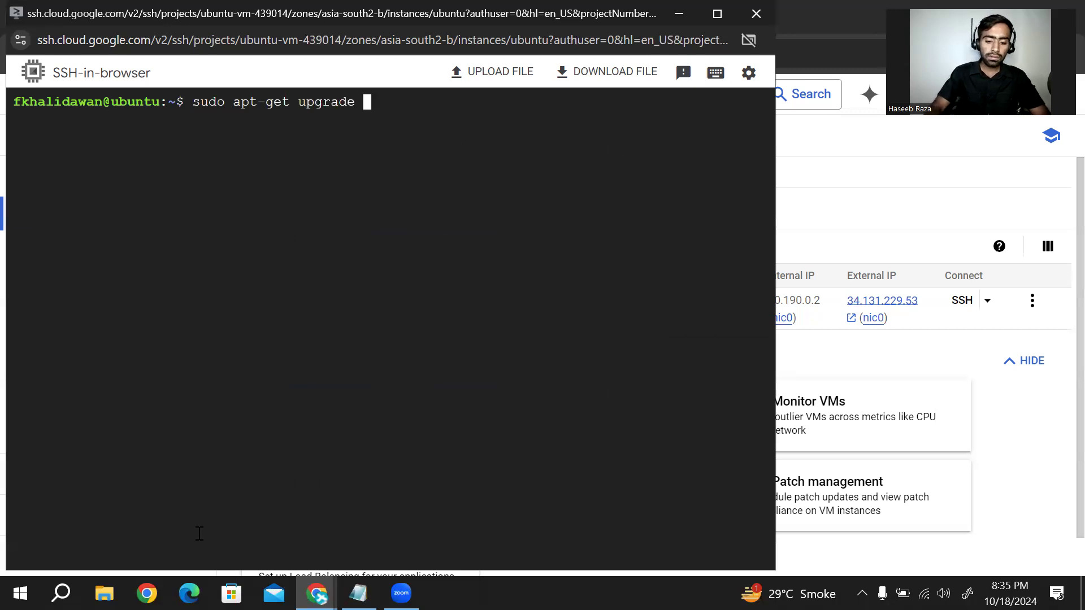
type("-y")
key("Return")
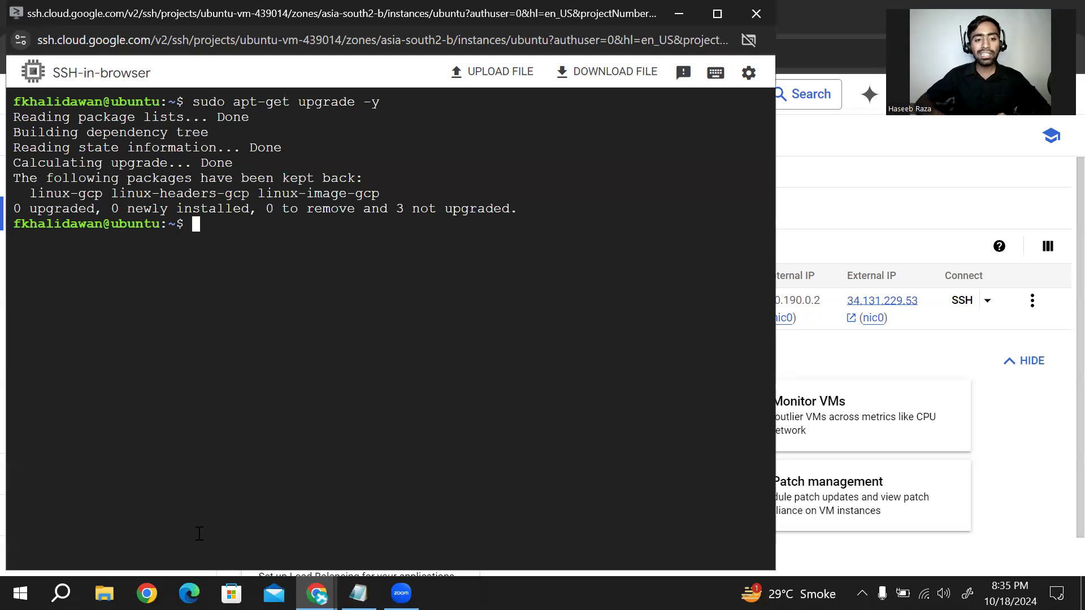
Try adduser for the new account as the normal user, then get a root shell with sudo -s
type("adduser ")
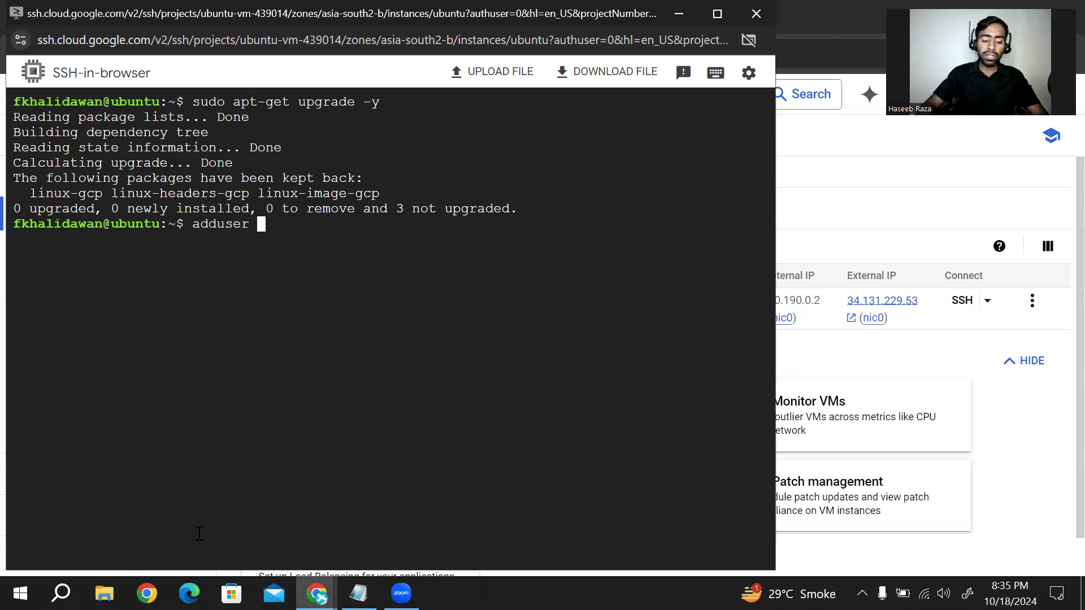
type("\"\"")
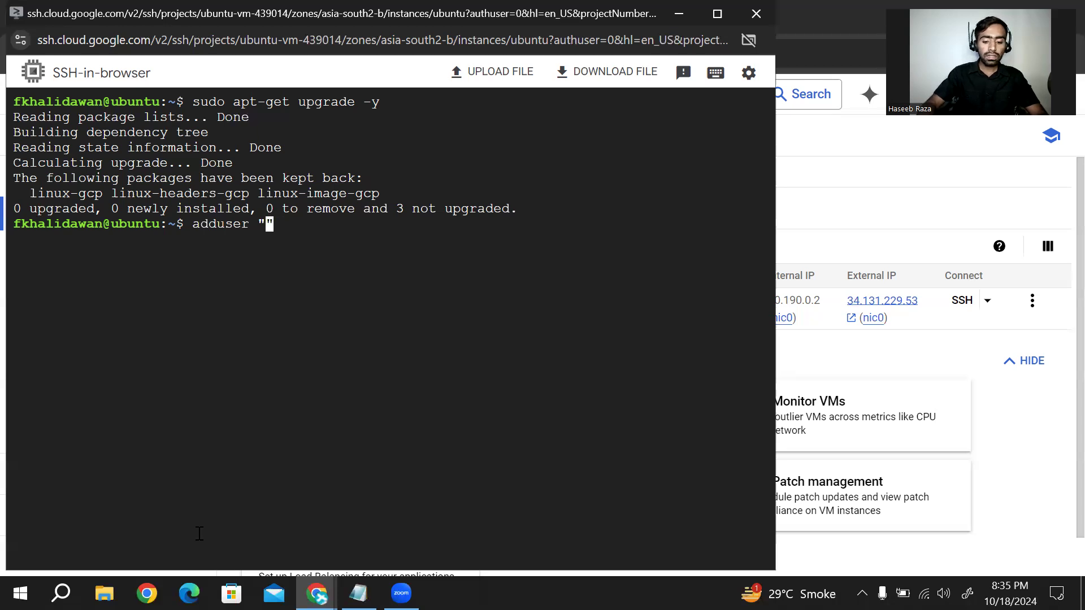
type("hasee")
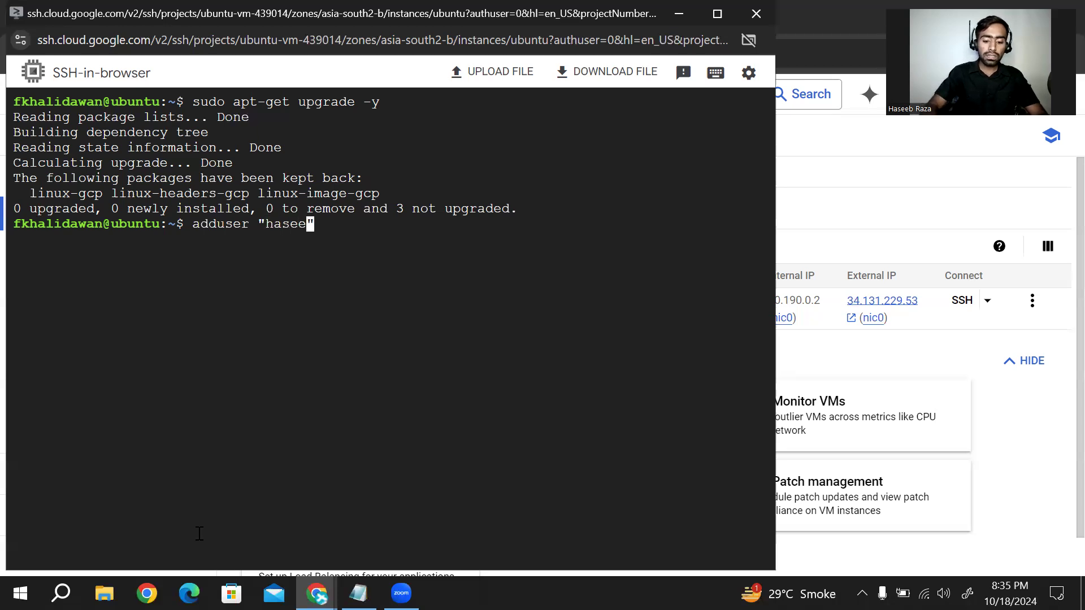
type("braza")
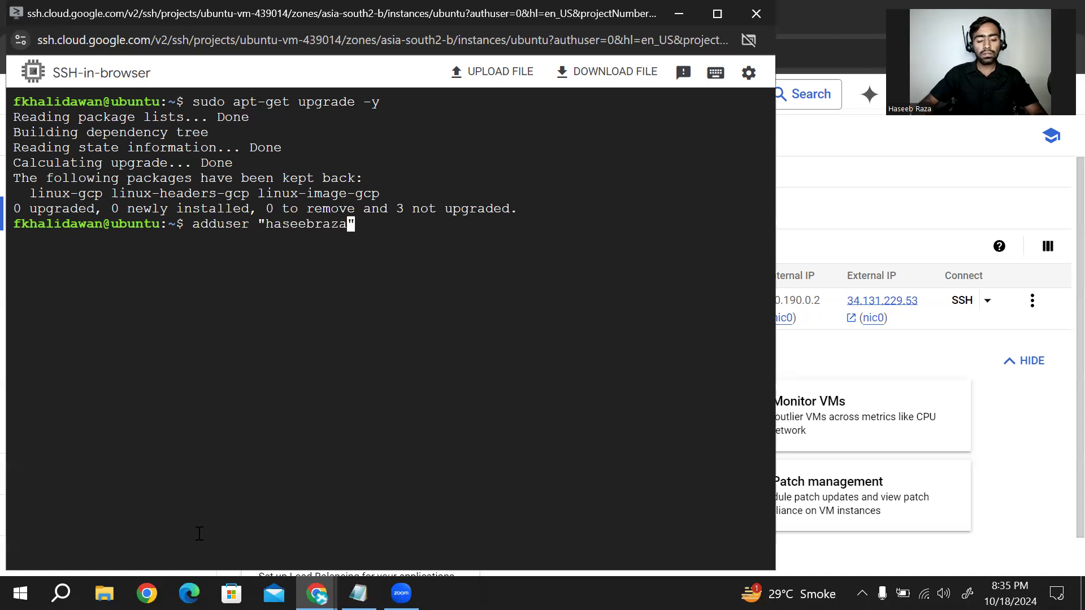
key("Right")
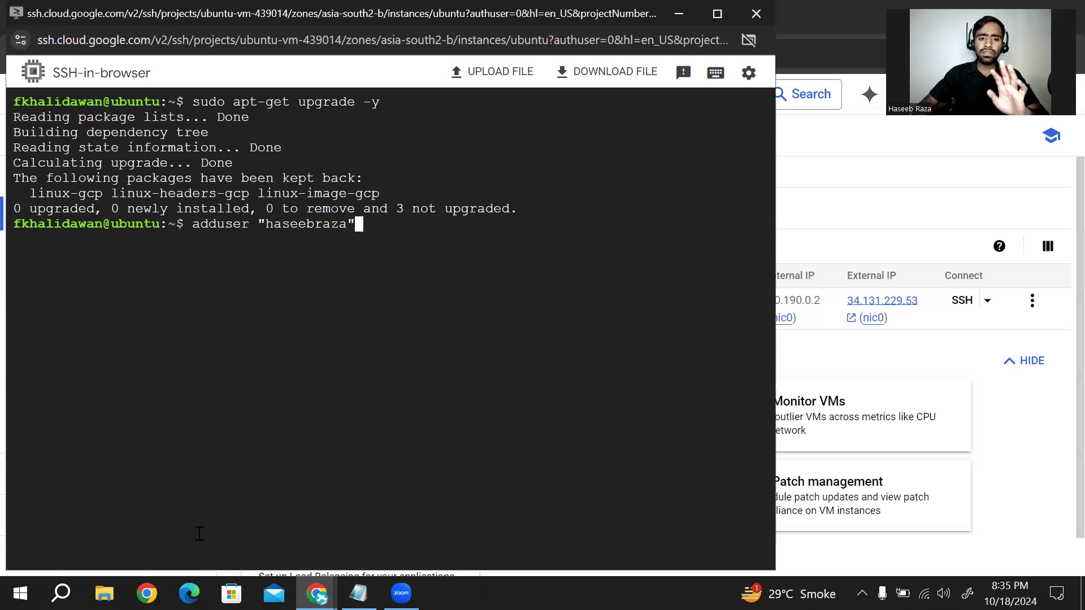
key("Return")
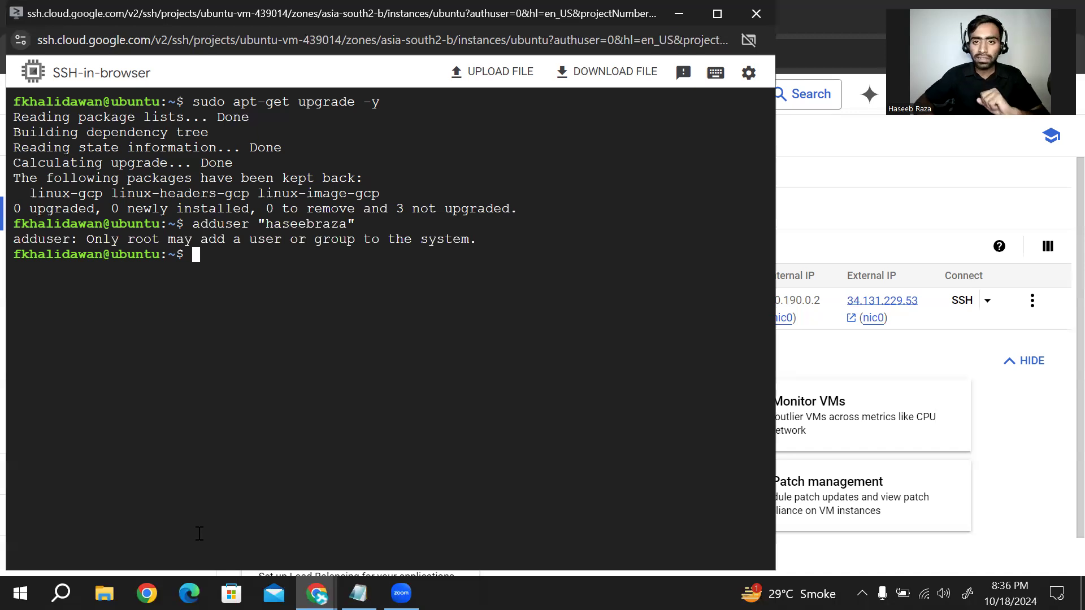
type("su")
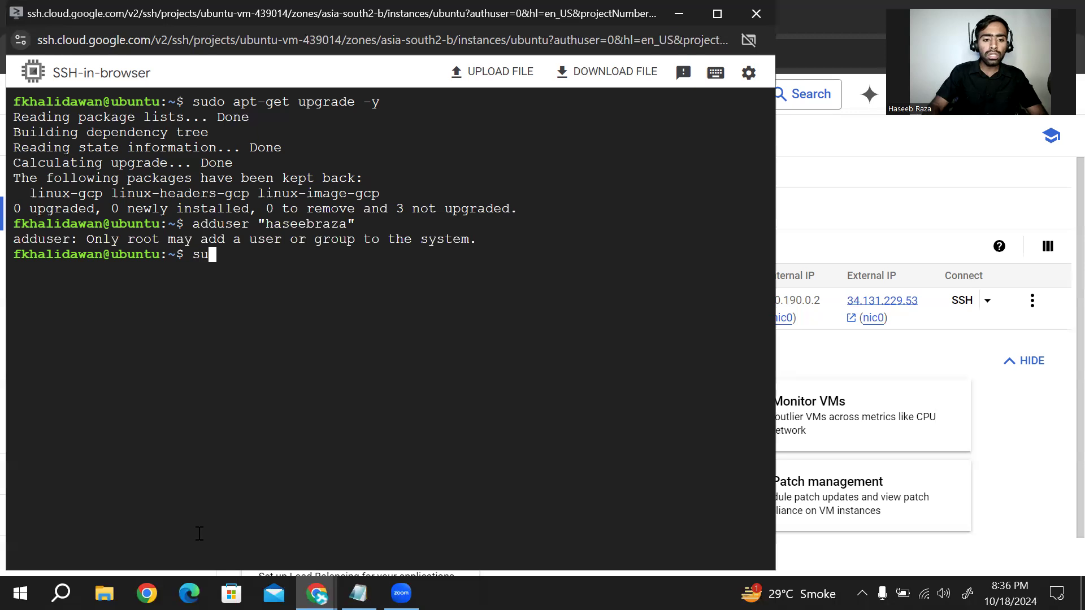
type("do -s")
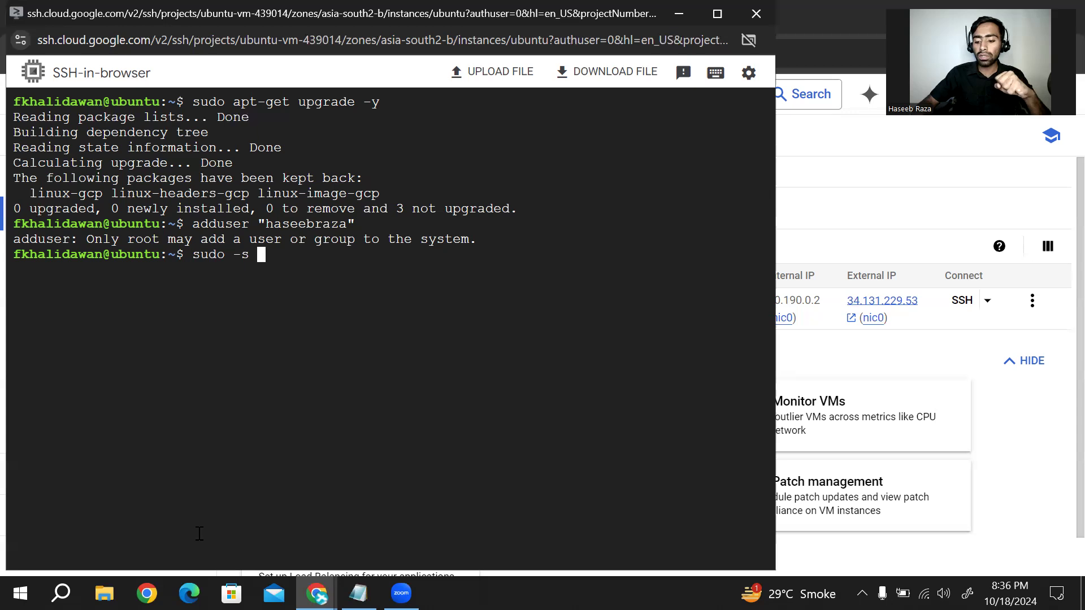
key("Return")
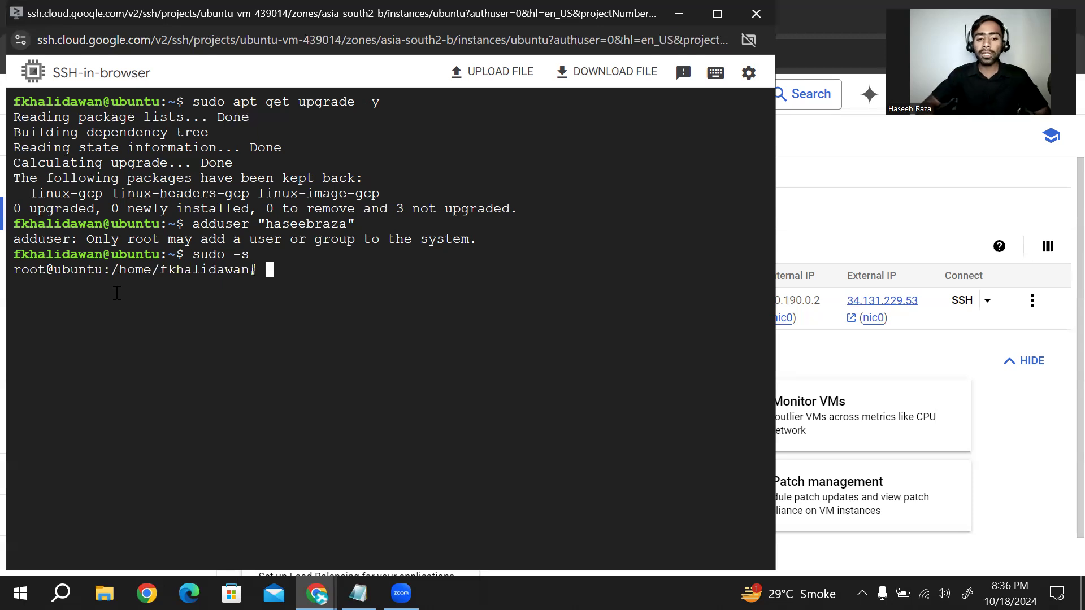
As root, run adduser for the new username and enter and retype its password
type("add")
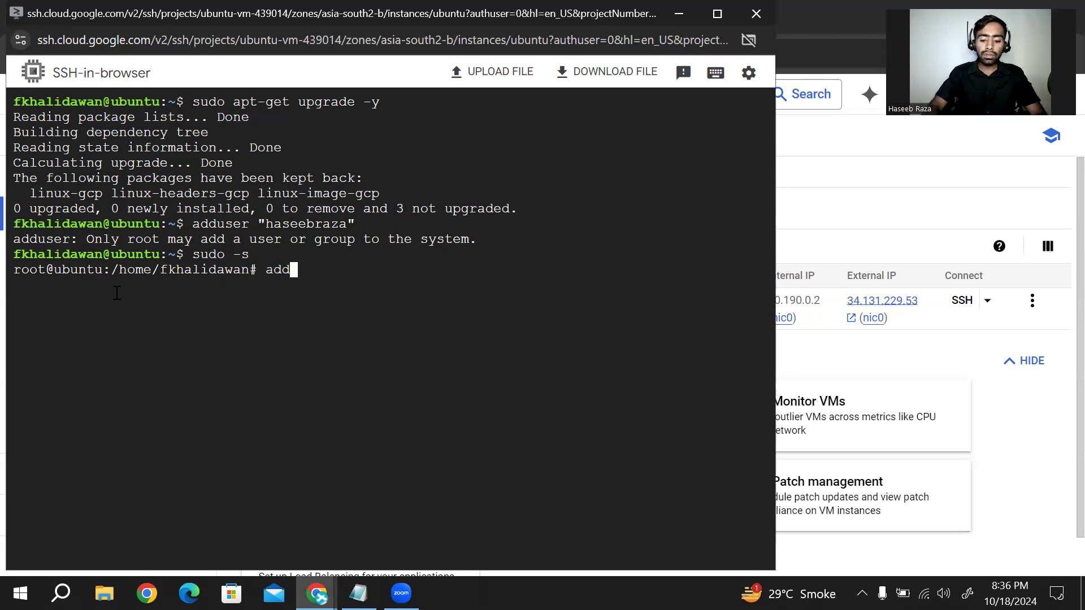
type("user \"\"")
key("Left")
type("haseebraza")
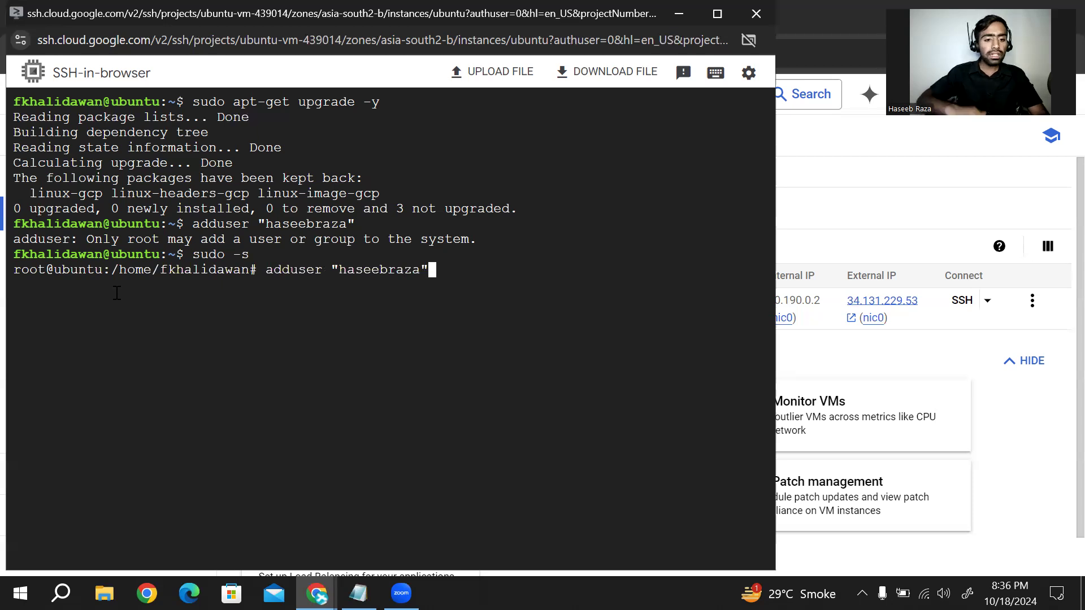
key("Return")
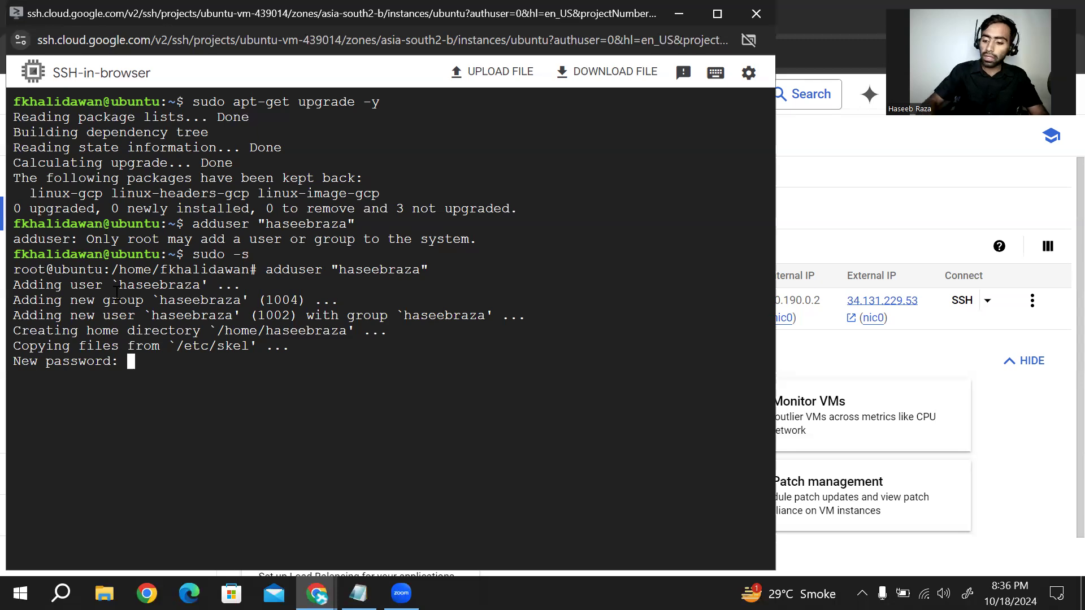
key("Return")
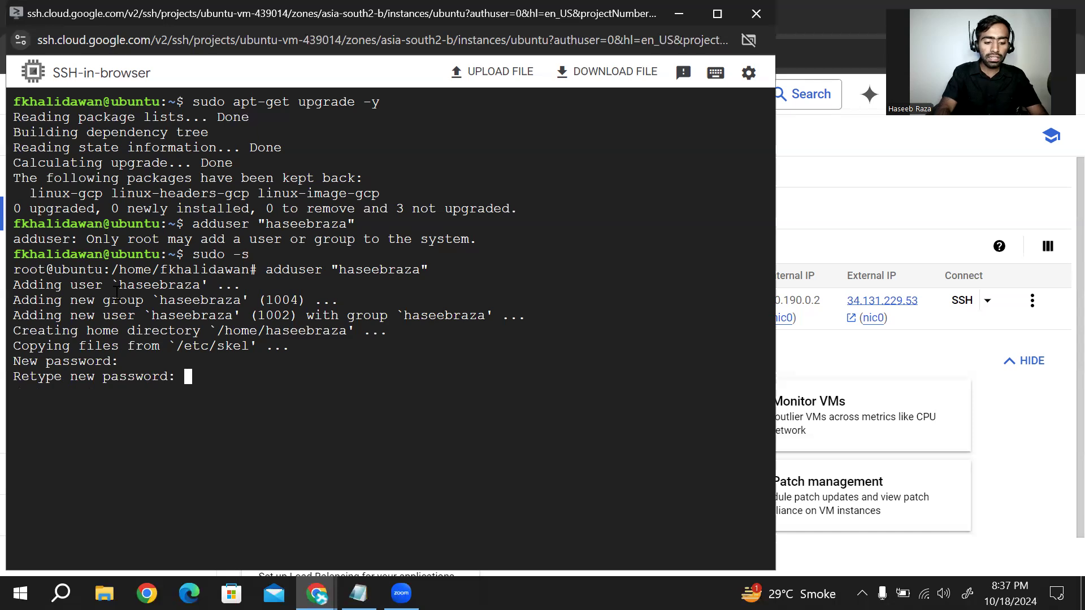
key("Return")
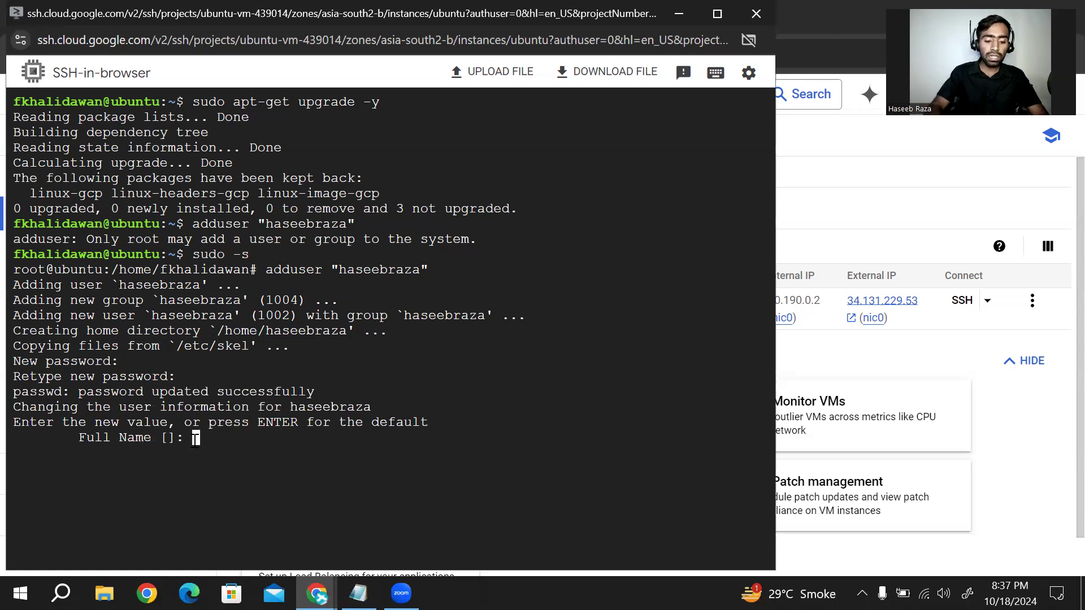
Enter the user's full name, leave room, phone and other details blank, and confirm with y
type("haseebra")
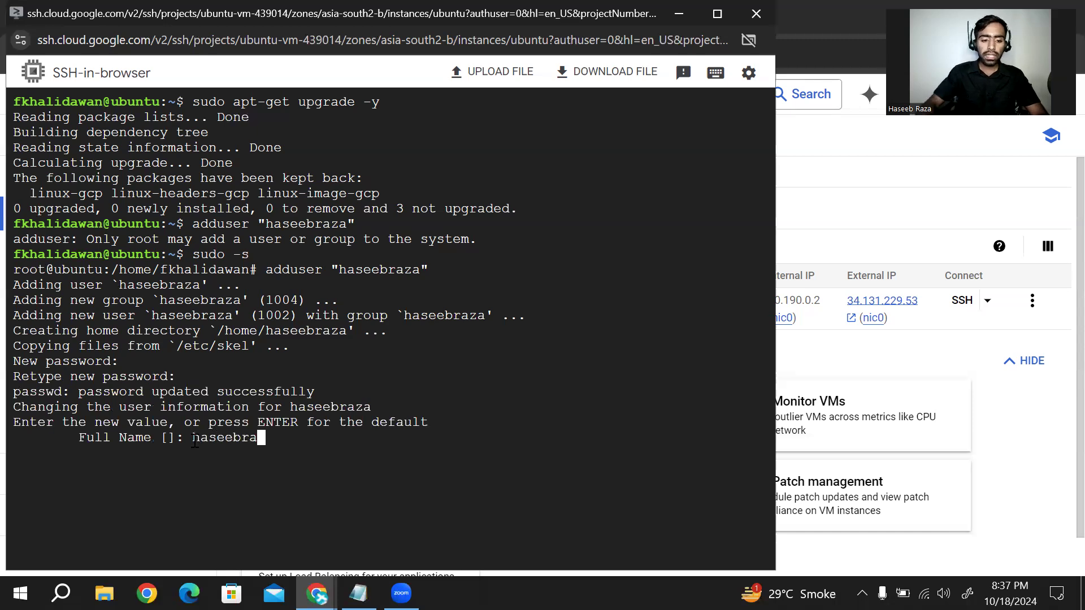
type("za")
key("Return")
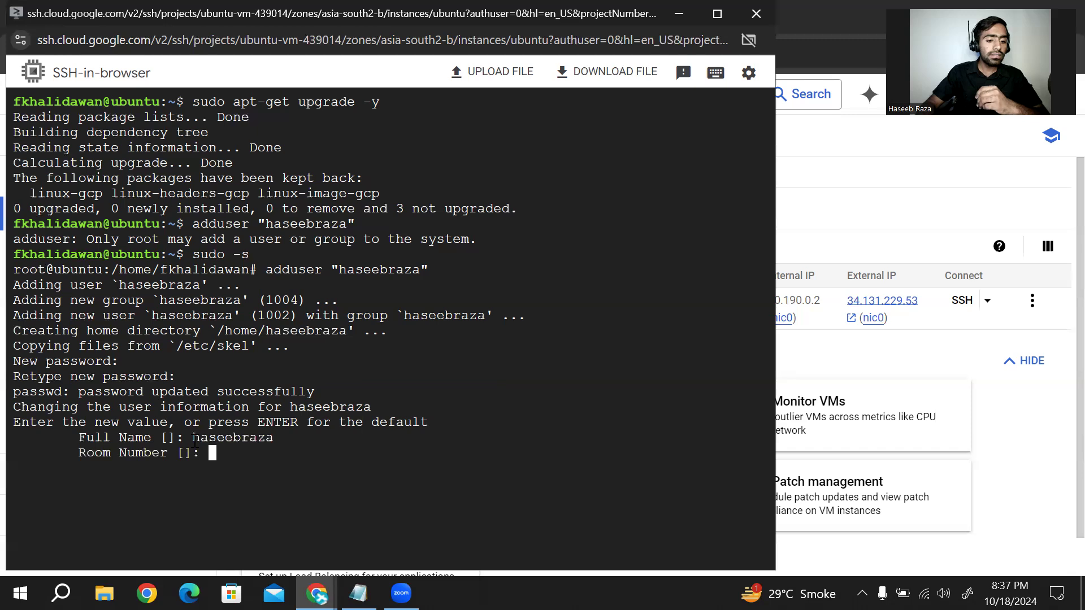
key("Return")
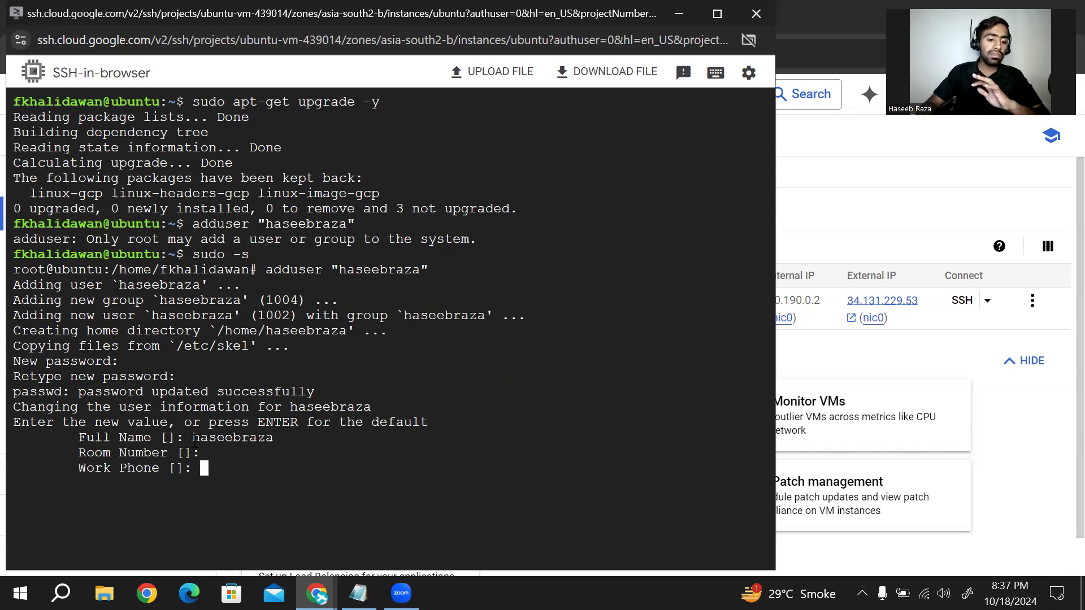
key("Return")
key("Return")
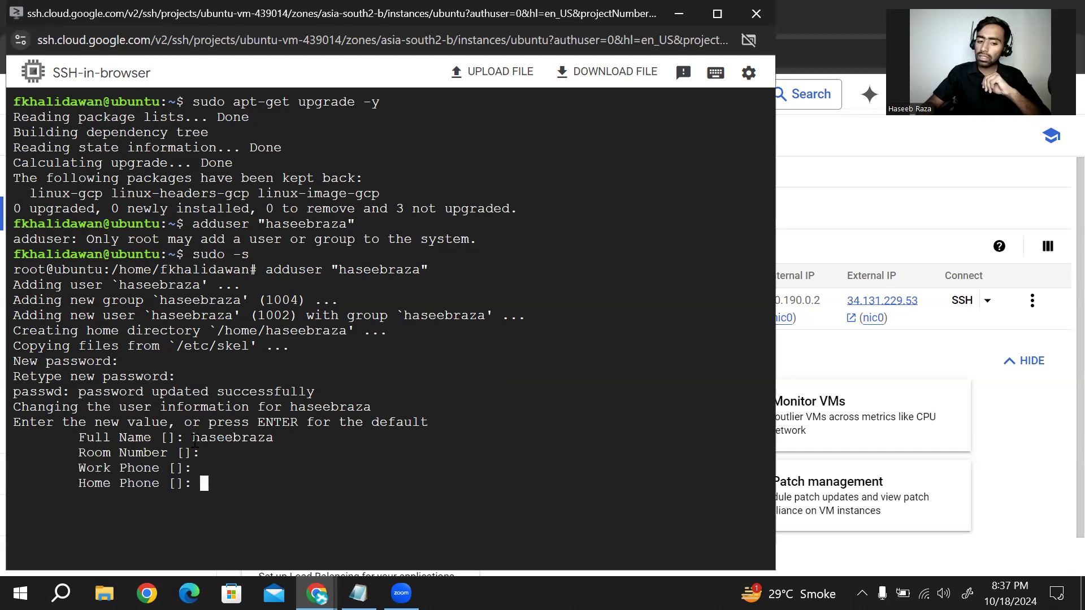
key("Return")
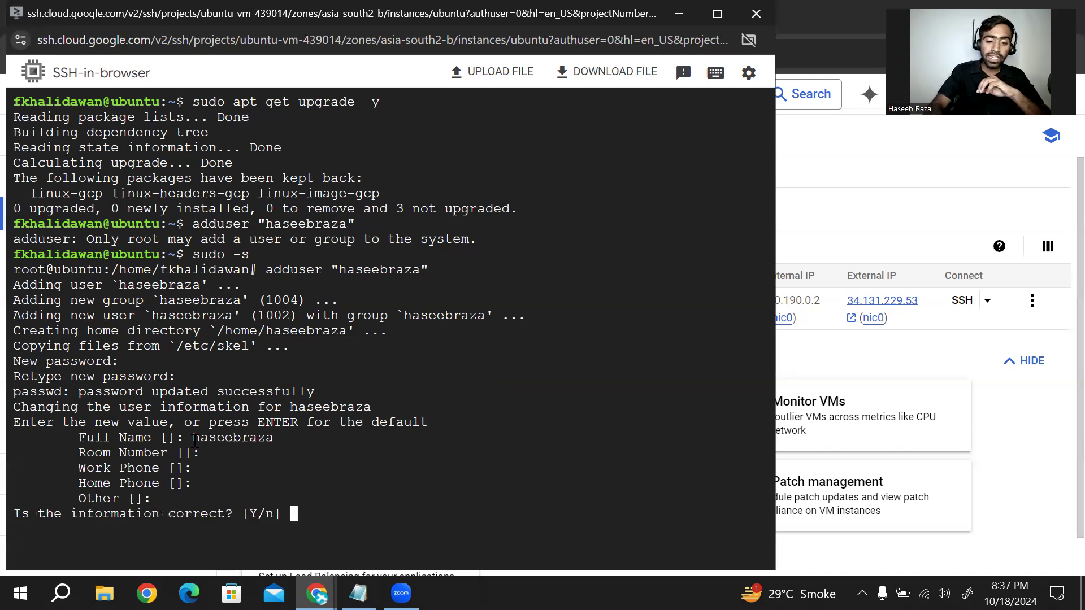
type("y")
key("Return")
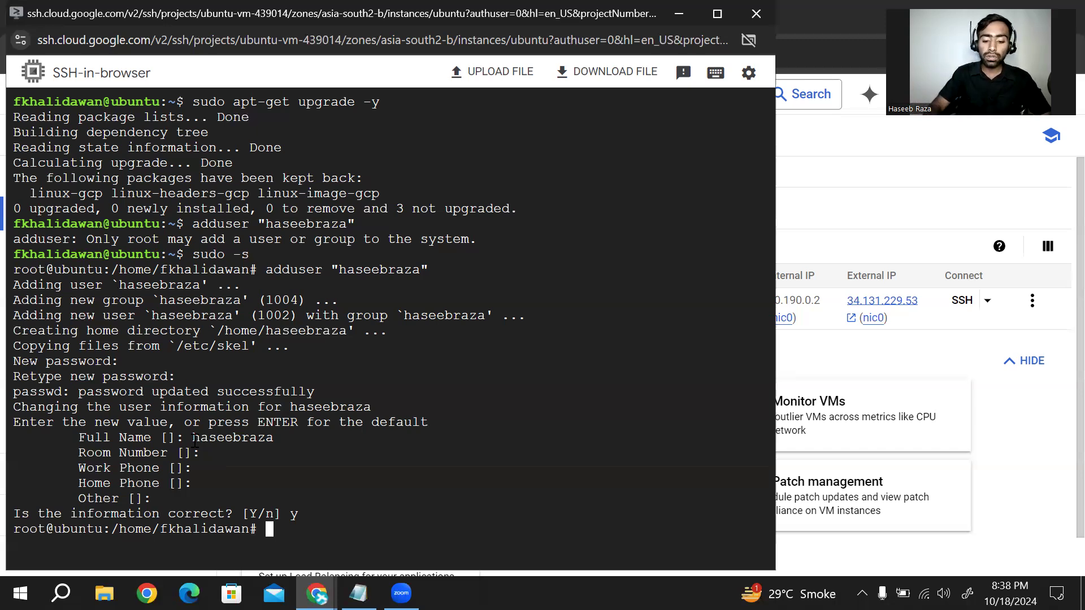
type("usermod -a -")
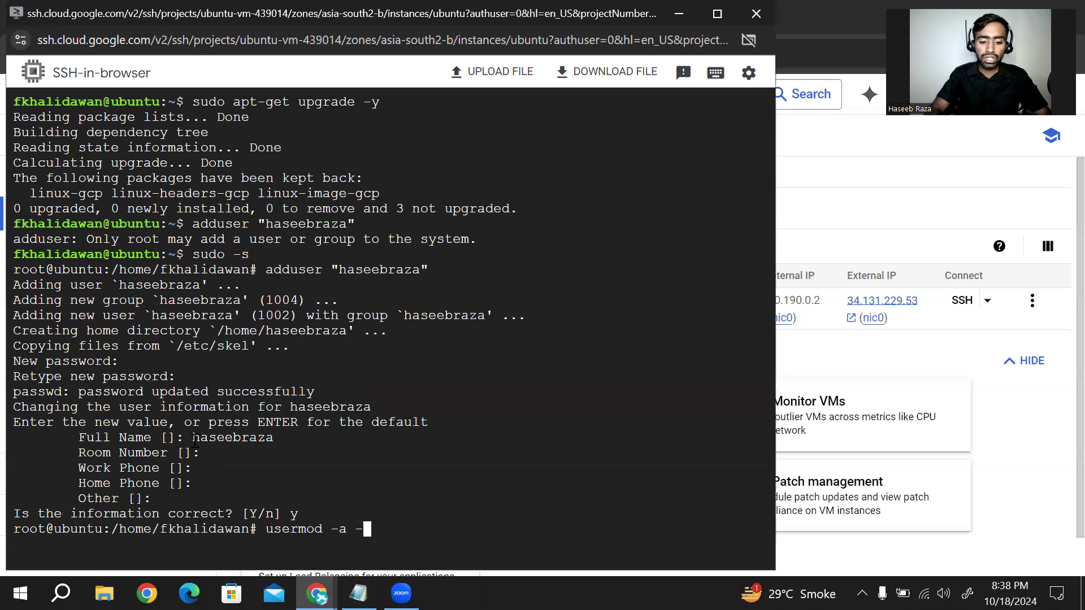
type("G")
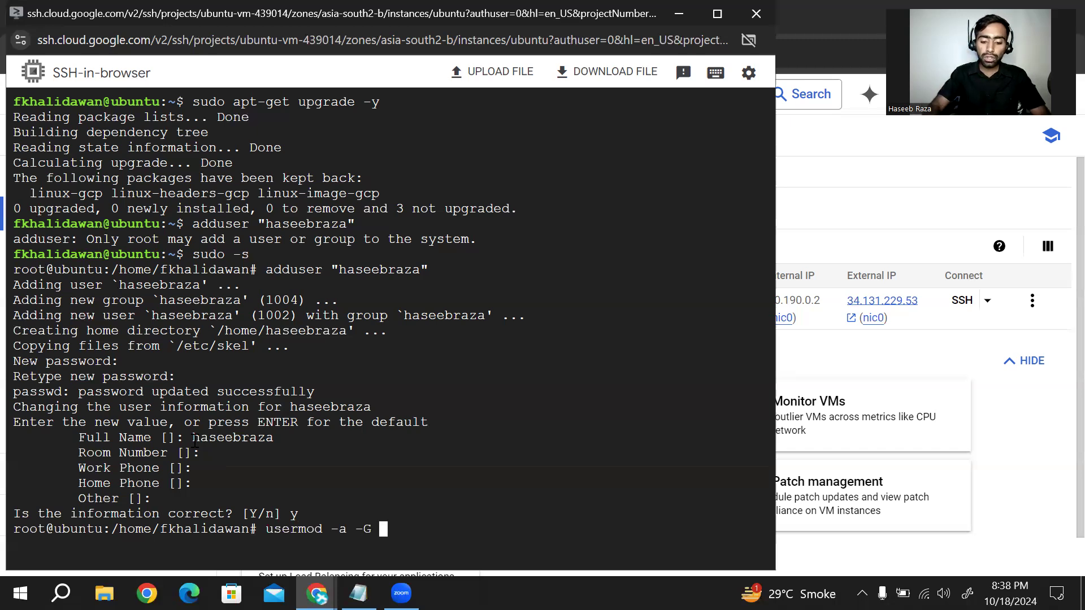
type(" sudo,")
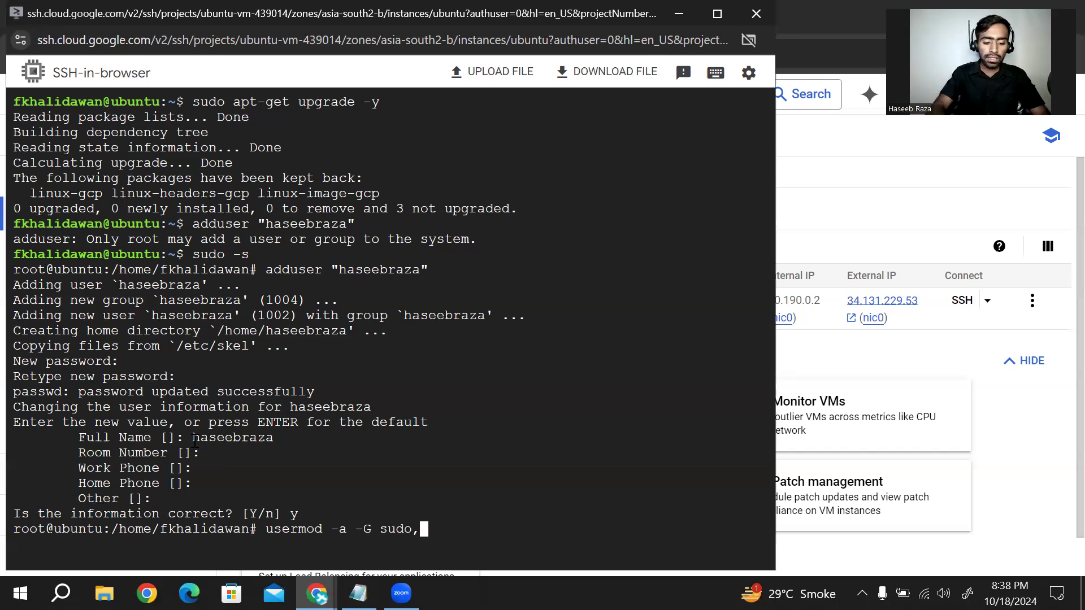
Fix the group typo and run usermod -a -G sudo,adm for the new user
type("ad")
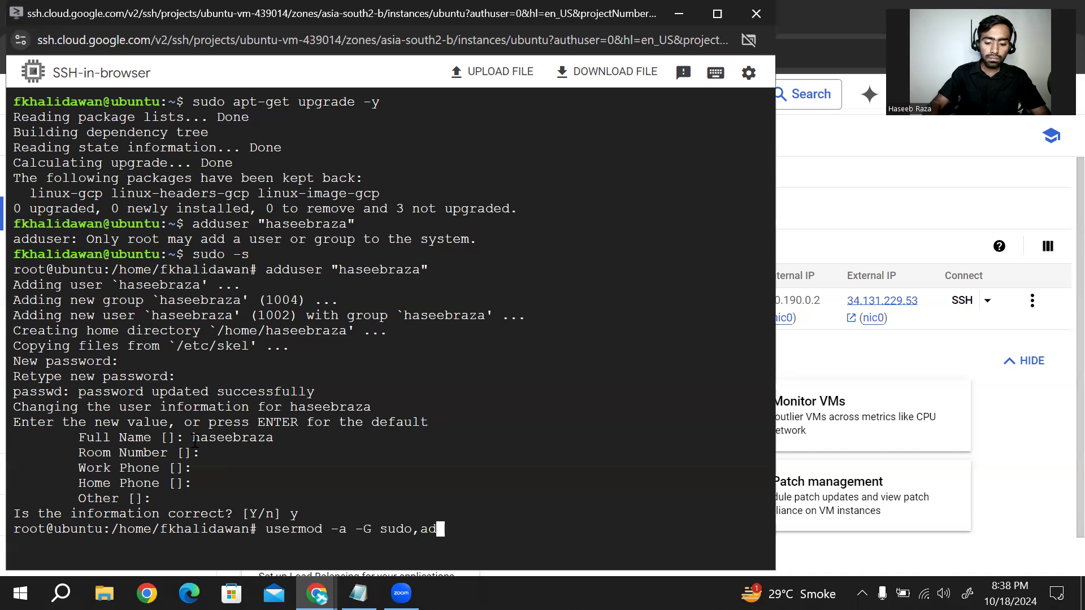
type("m ")
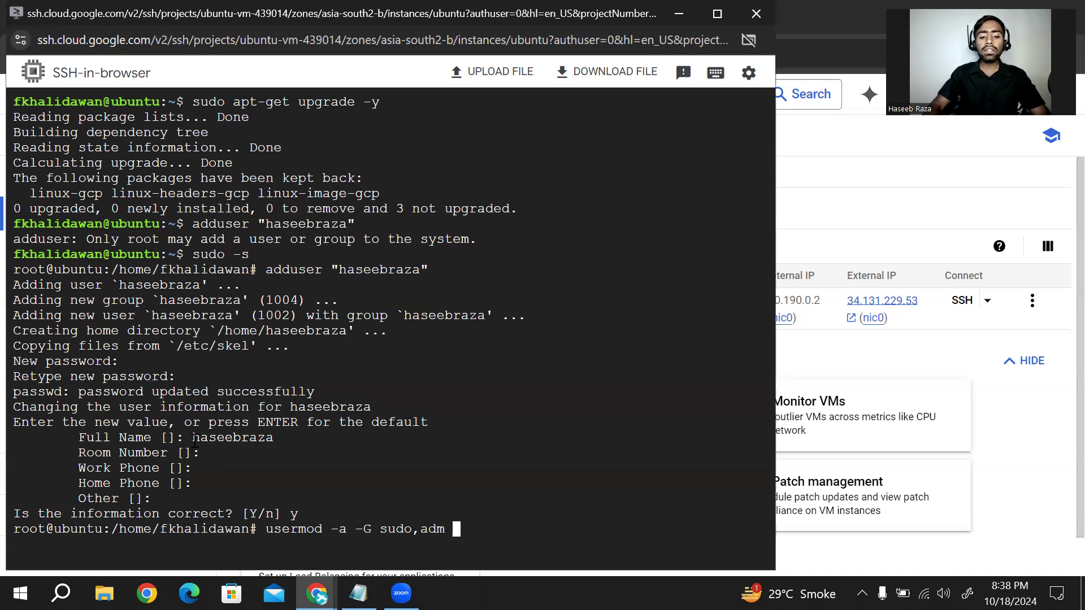
type("haseebraza")
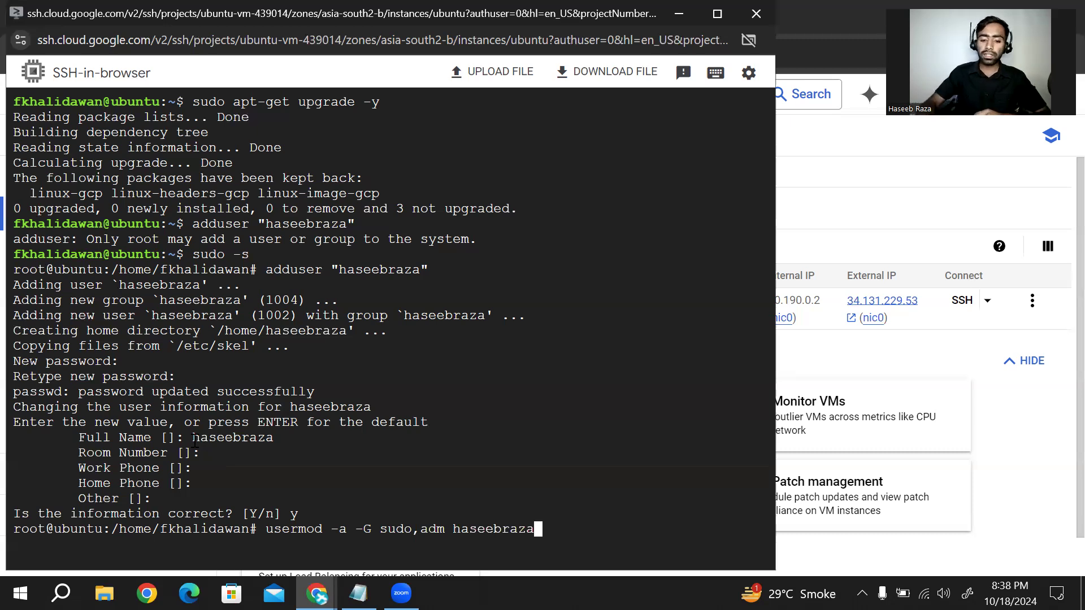
key("Return")
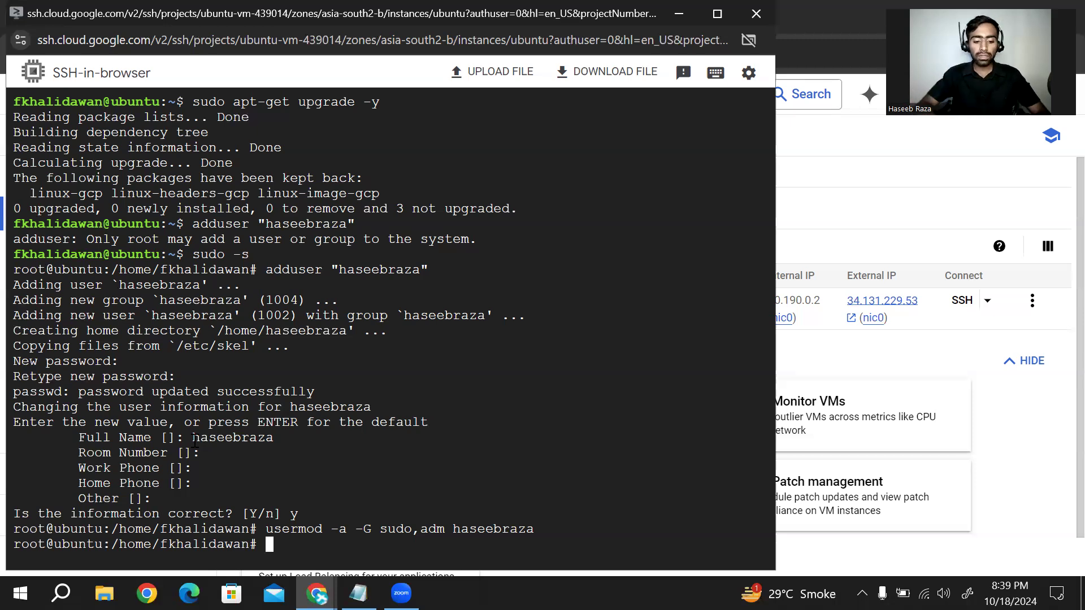
Reboot the VM and close the disconnected SSH-in-browser window
type("reboot")
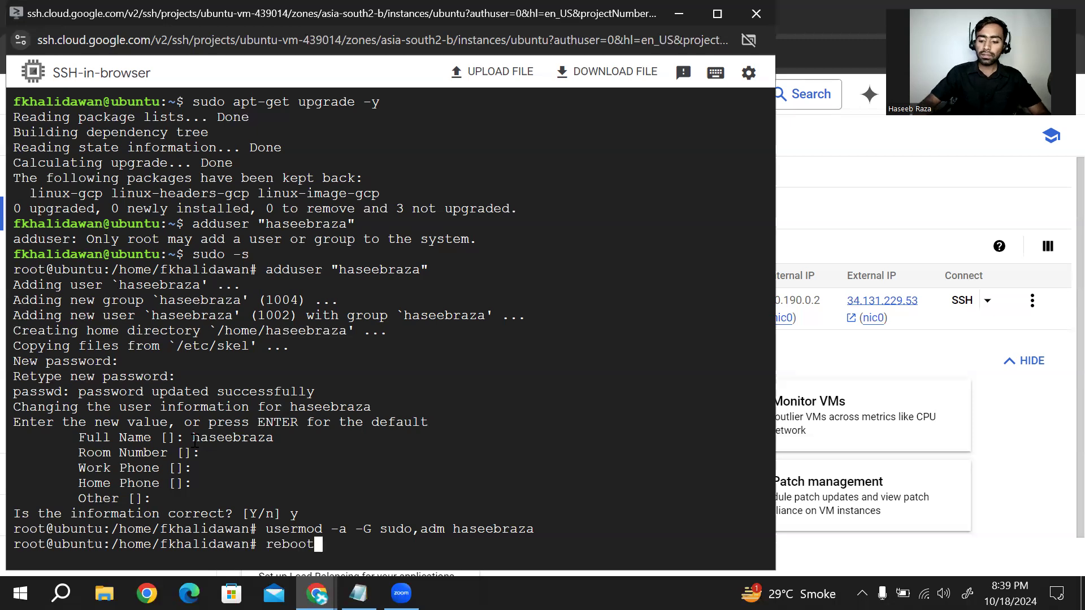
key("Return")
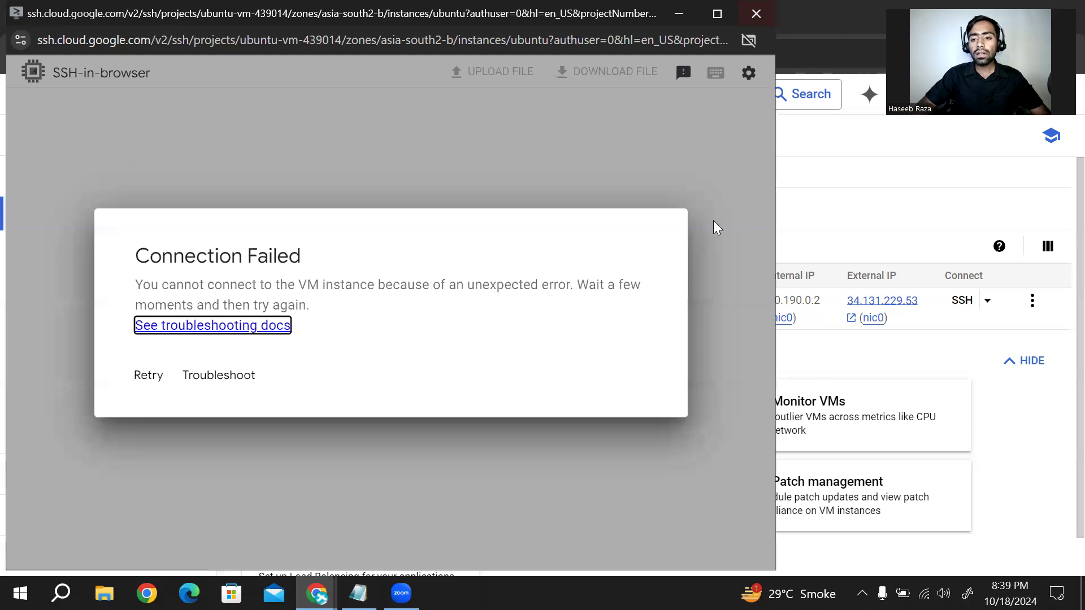
left_click(756, 13)
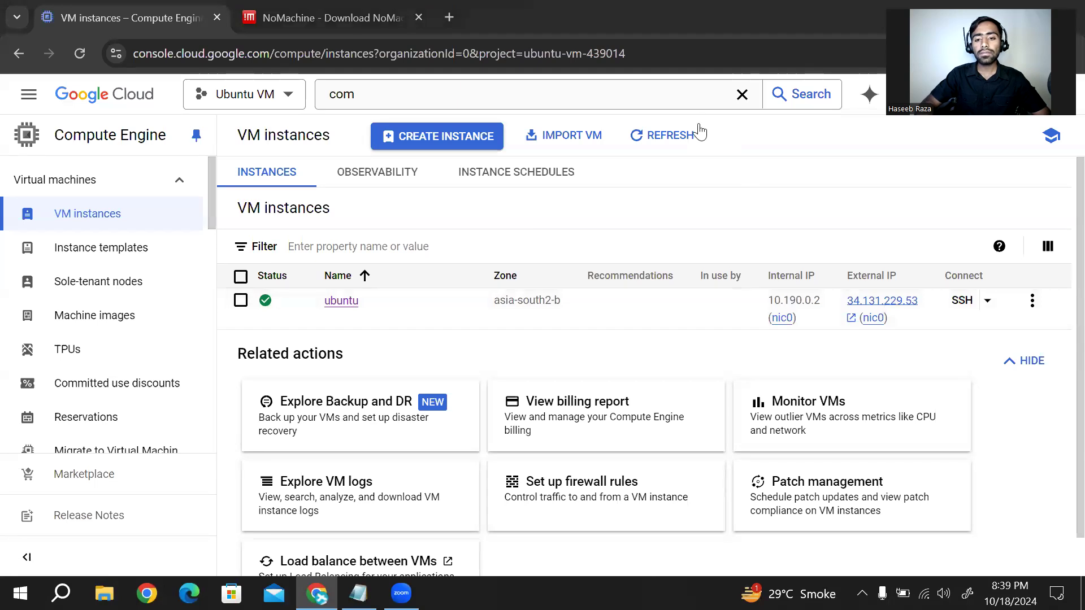
Copy the ubuntu VM's external IP 34.131.229.53, close the NoMachine download tab, and minimize the browser
mouse_move(899, 319)
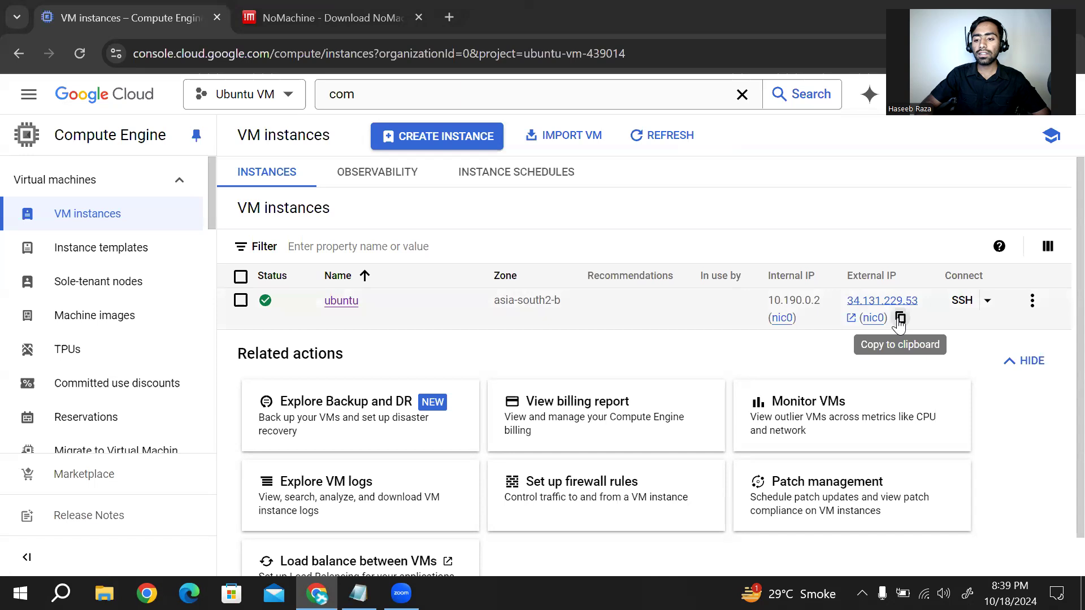
left_click(899, 320)
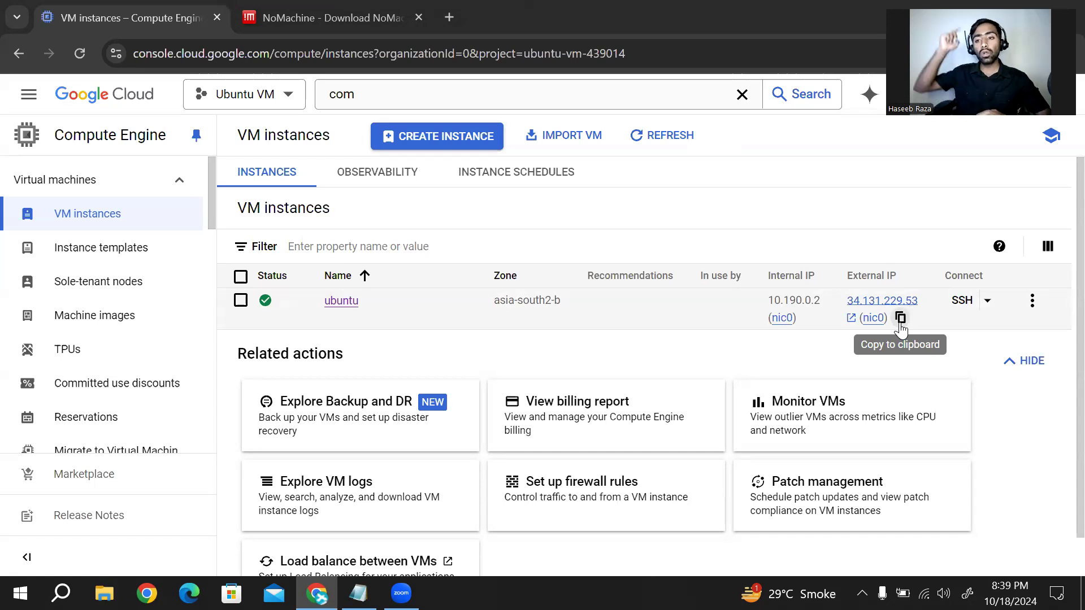
left_click(901, 318)
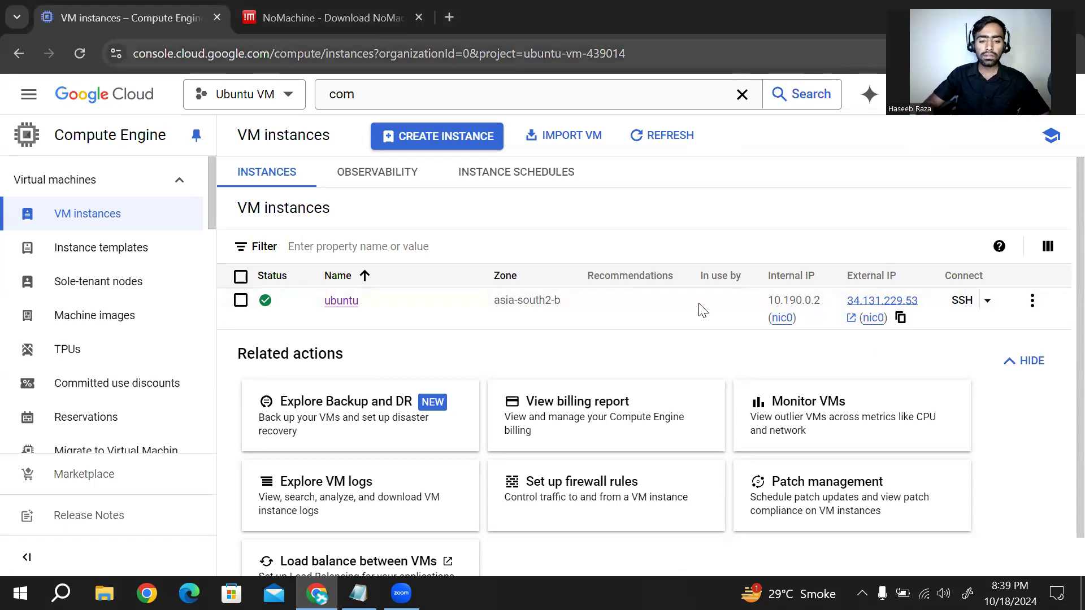
left_click(419, 18)
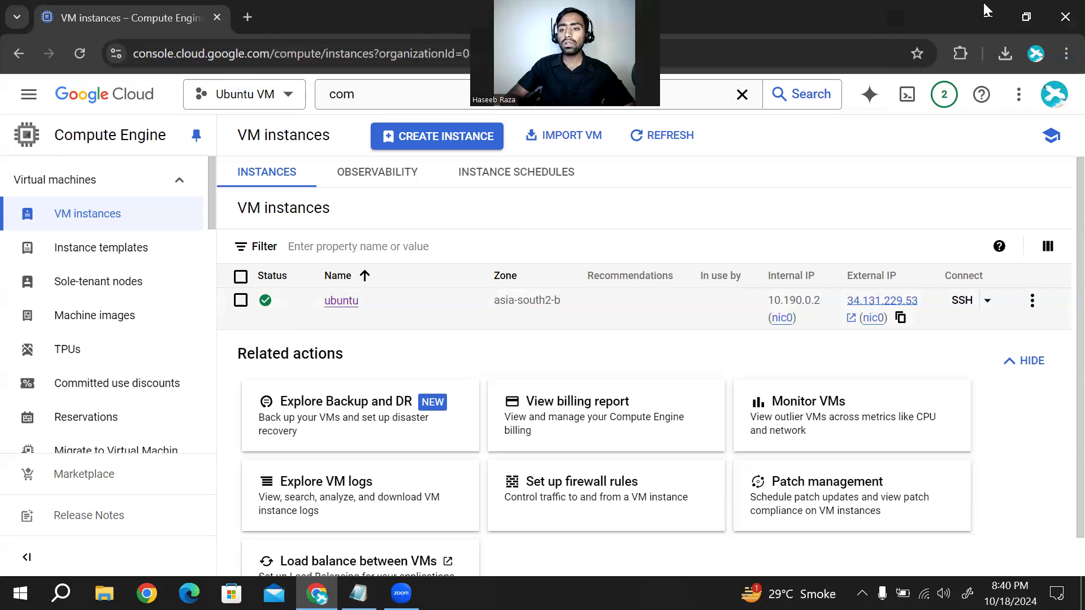
left_click(998, 8)
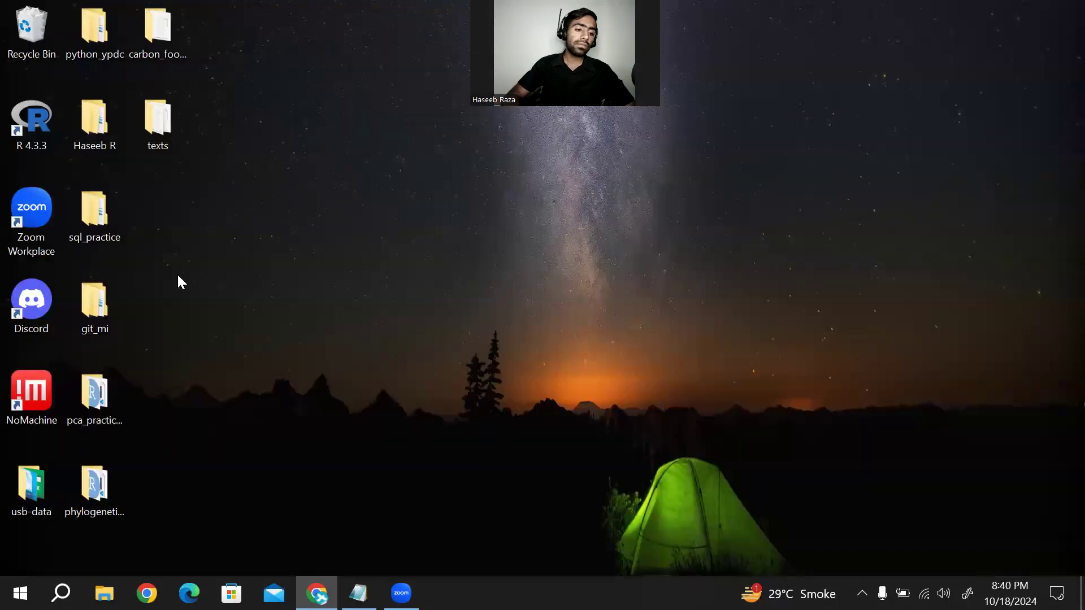
Launch NoMachine and dismiss the welcome and guest desktop sharing notices
left_click(26, 382)
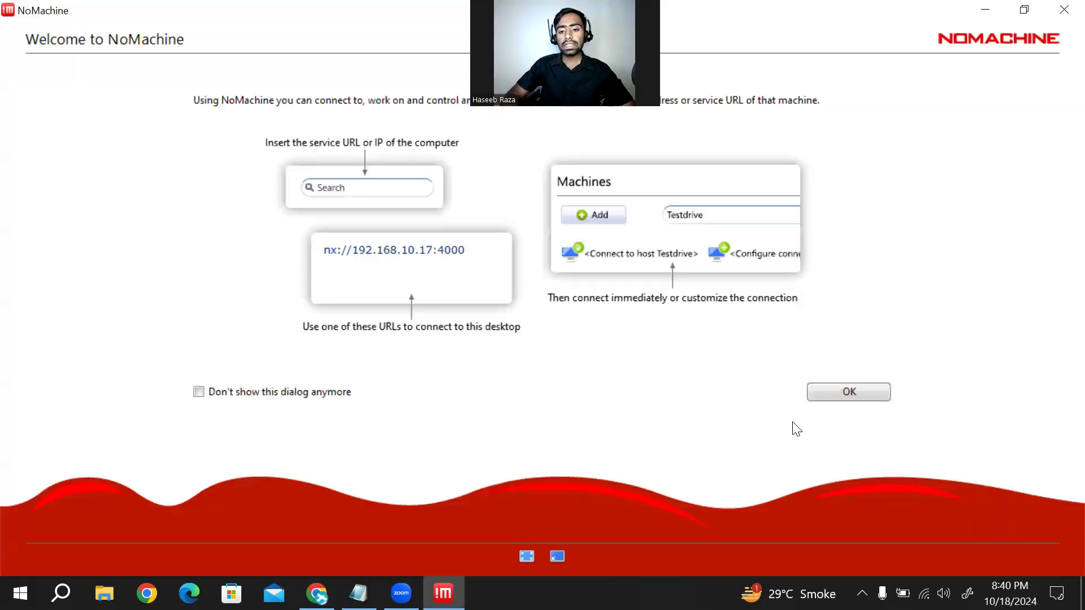
left_click(854, 389)
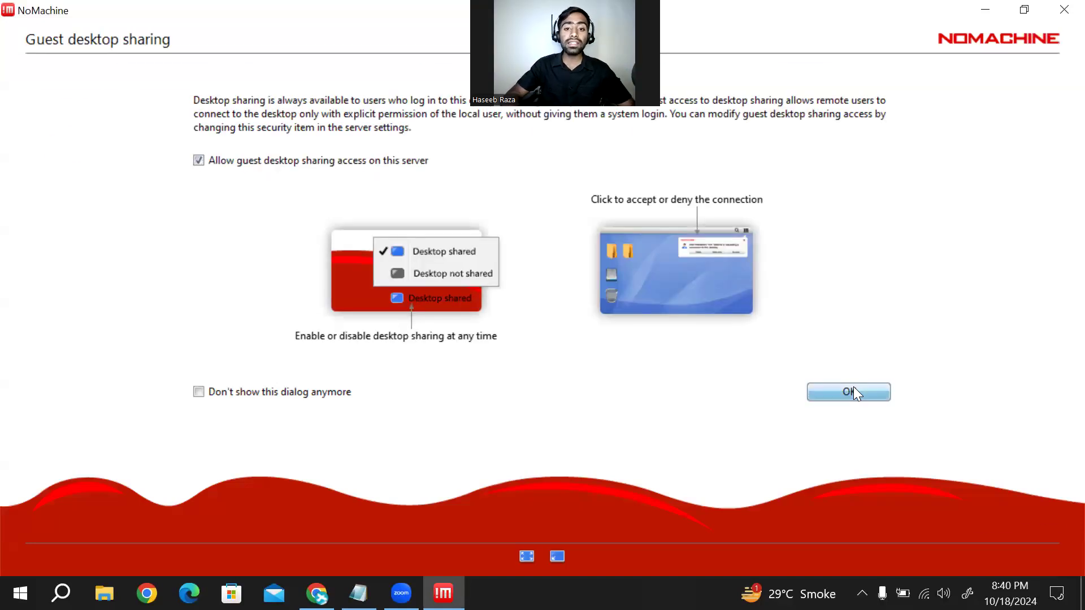
left_click(854, 391)
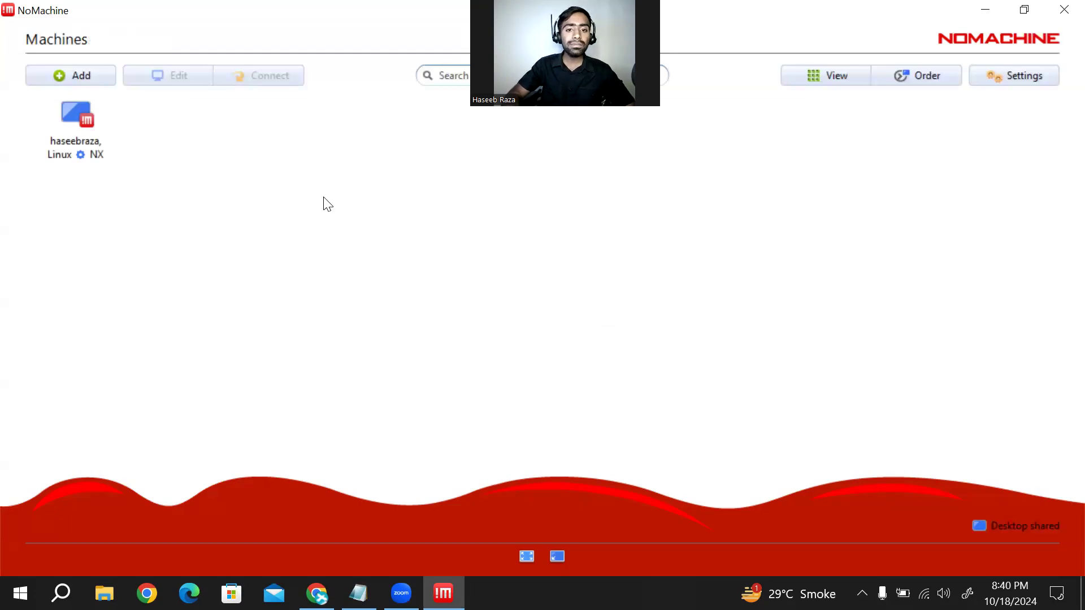
Remove the old saved Linux machine connection and confirm the deletion
right_click(84, 115)
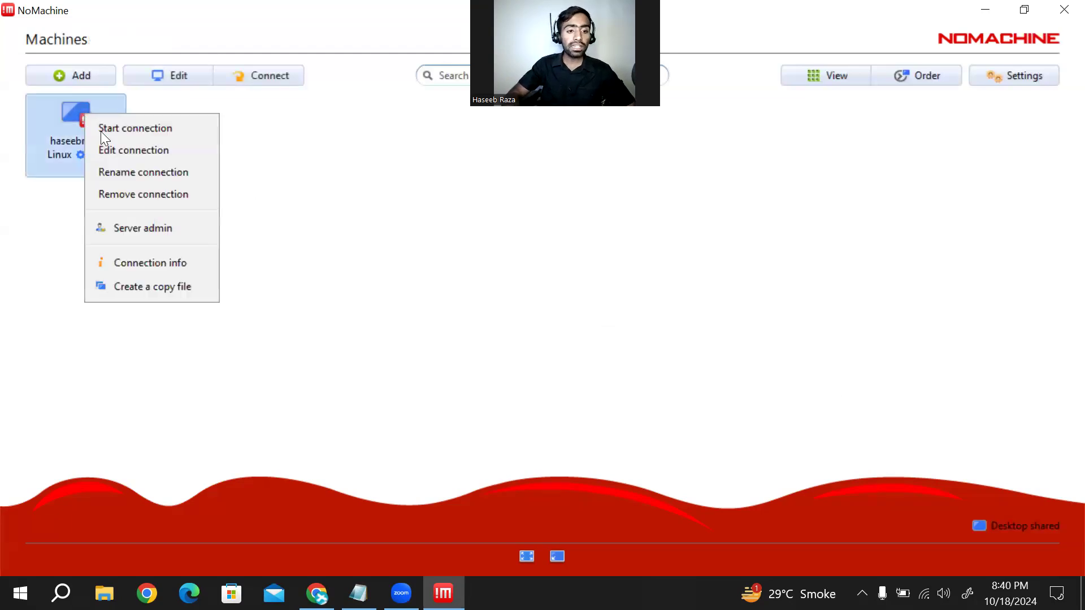
left_click(165, 195)
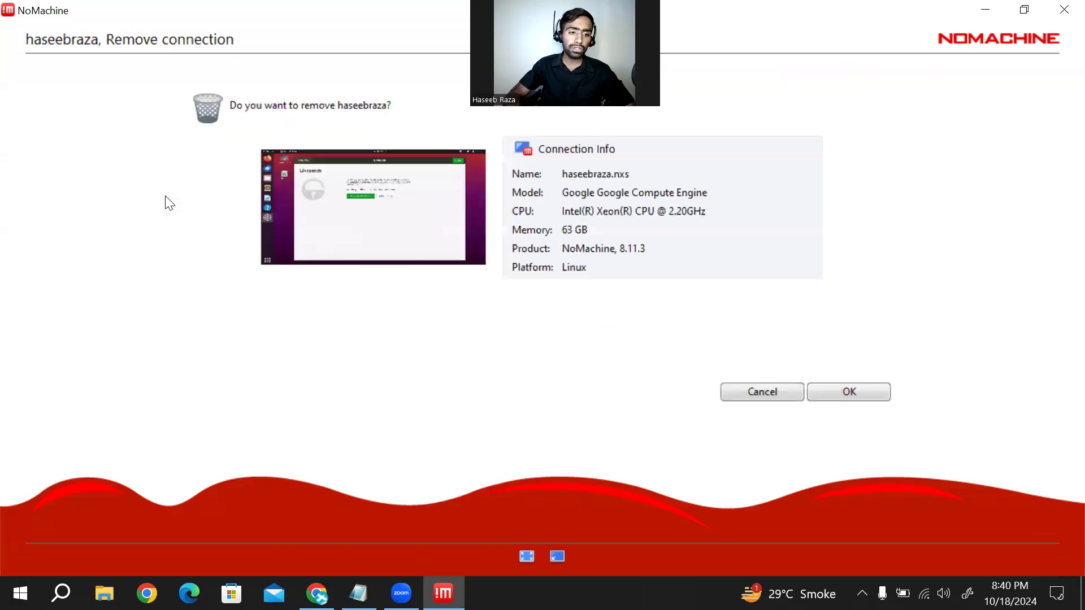
left_click(832, 398)
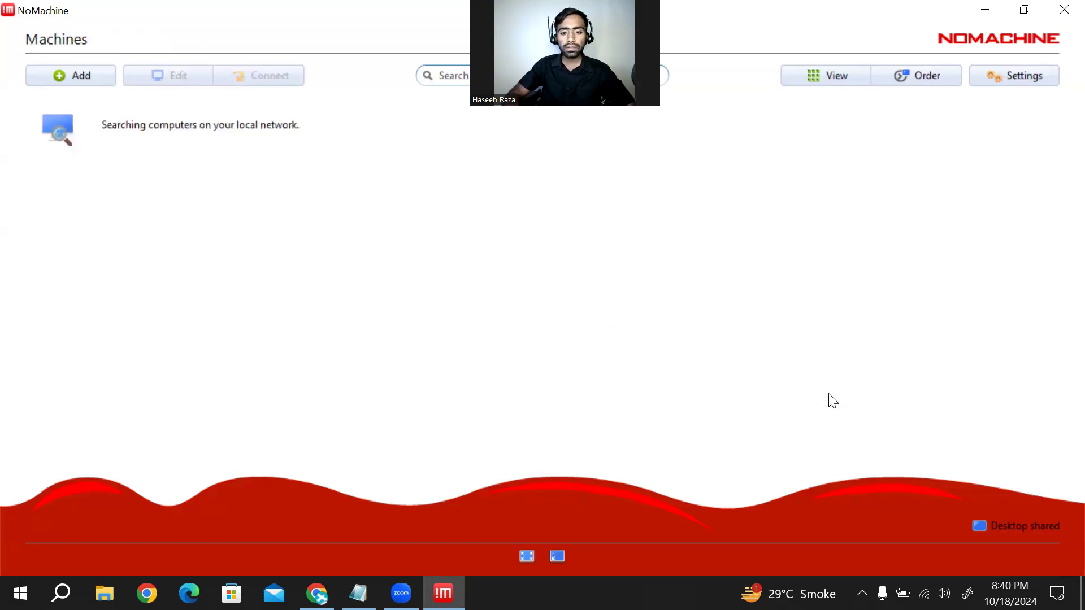
Add an NX connection named with the new username to host 34.131.229.53, port 4000
left_click(68, 76)
left_click(310, 170)
type("haseebraza")
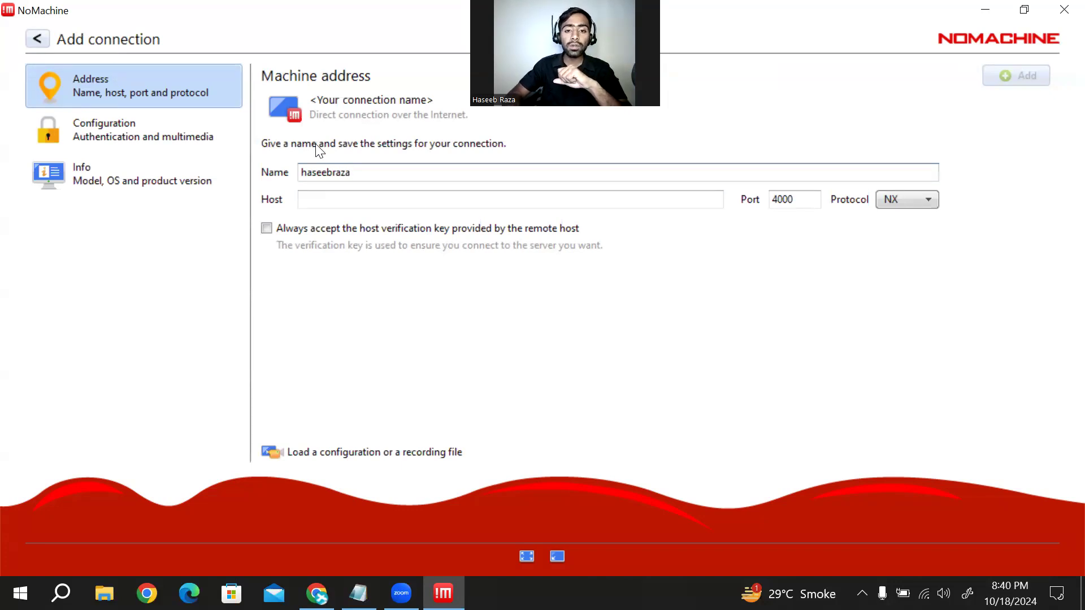
left_click(312, 199)
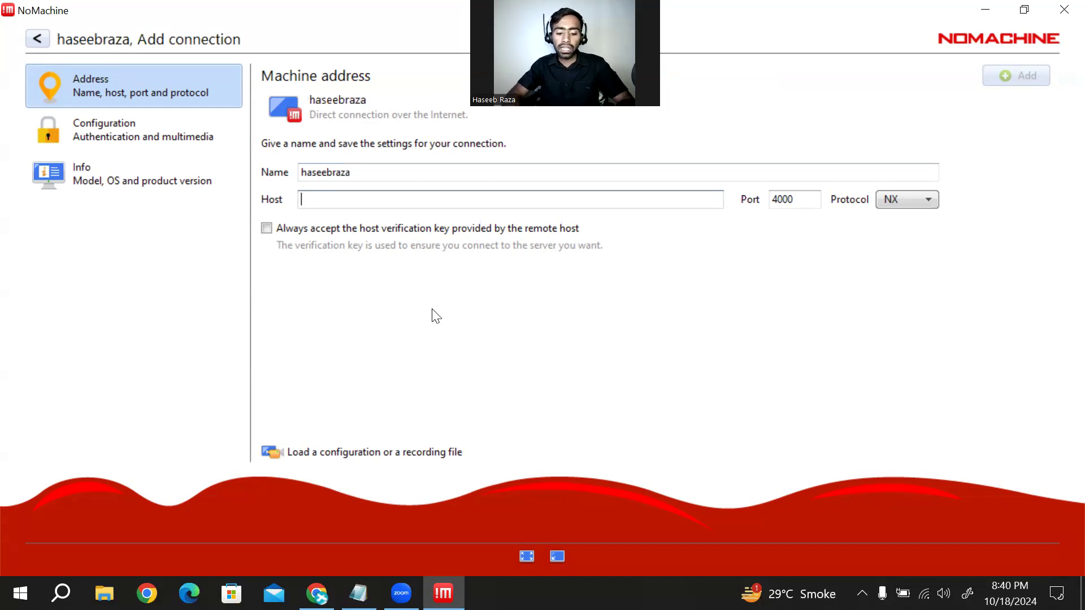
key("ctrl+v")
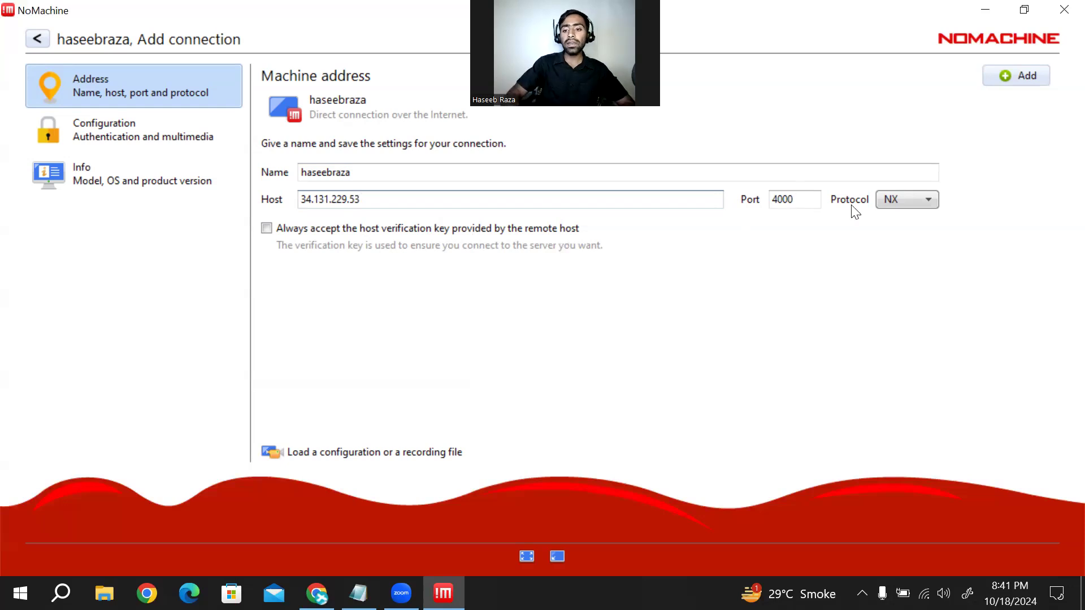
left_click(903, 211)
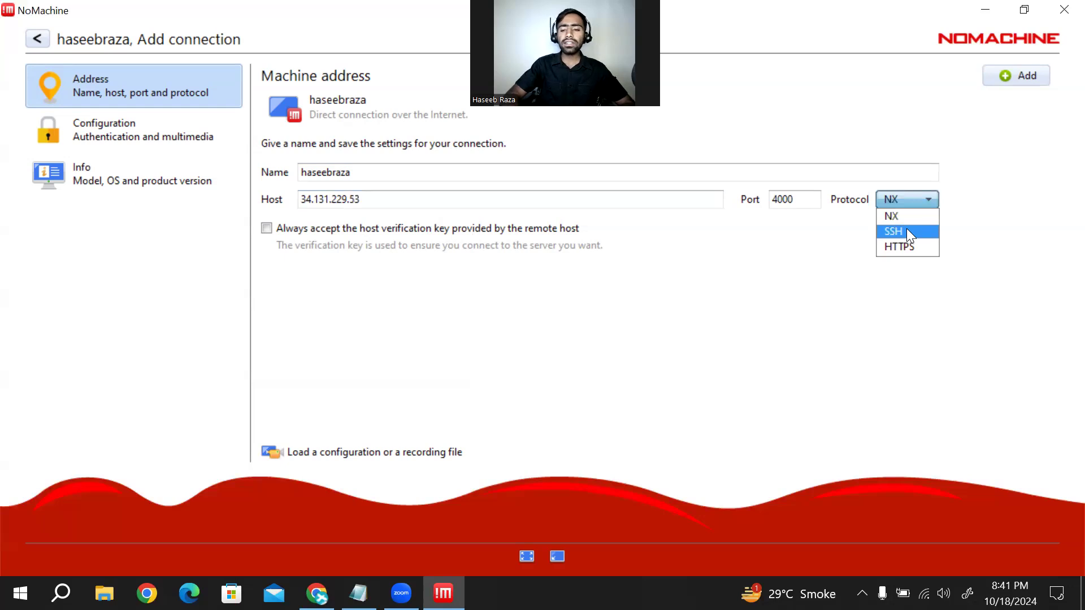
left_click(893, 195)
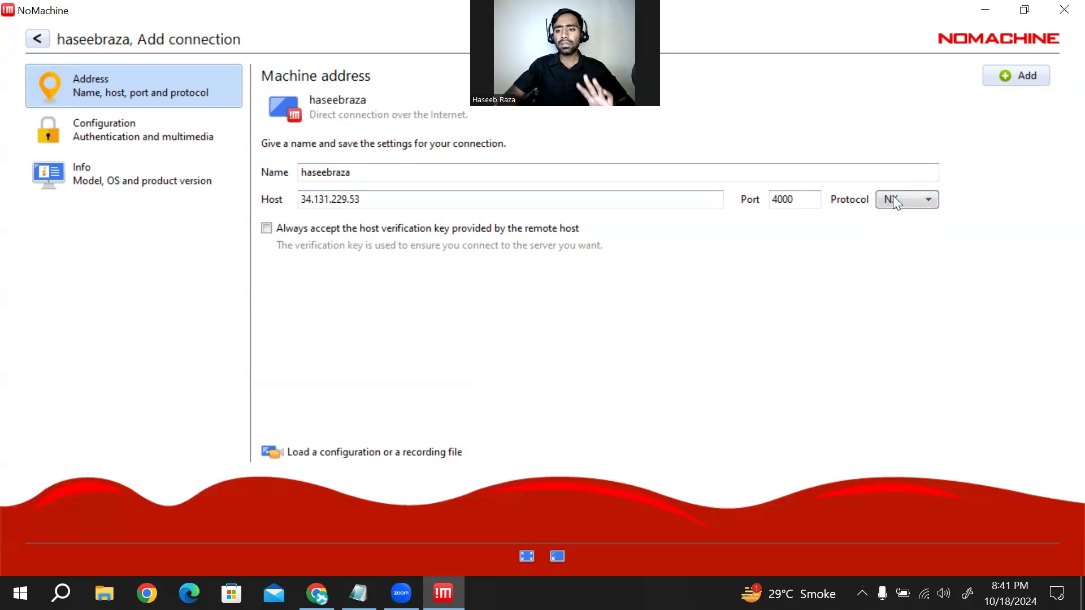
left_click(1030, 75)
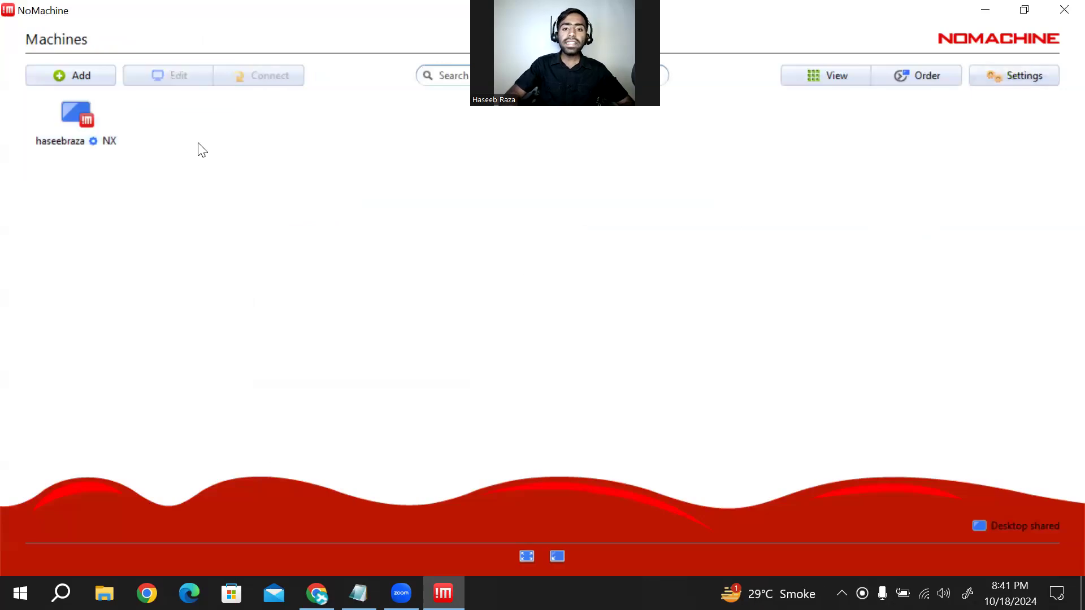
Connect to the new machine, trust its certificate, and log in as the new user, saving the password
double_click(87, 116)
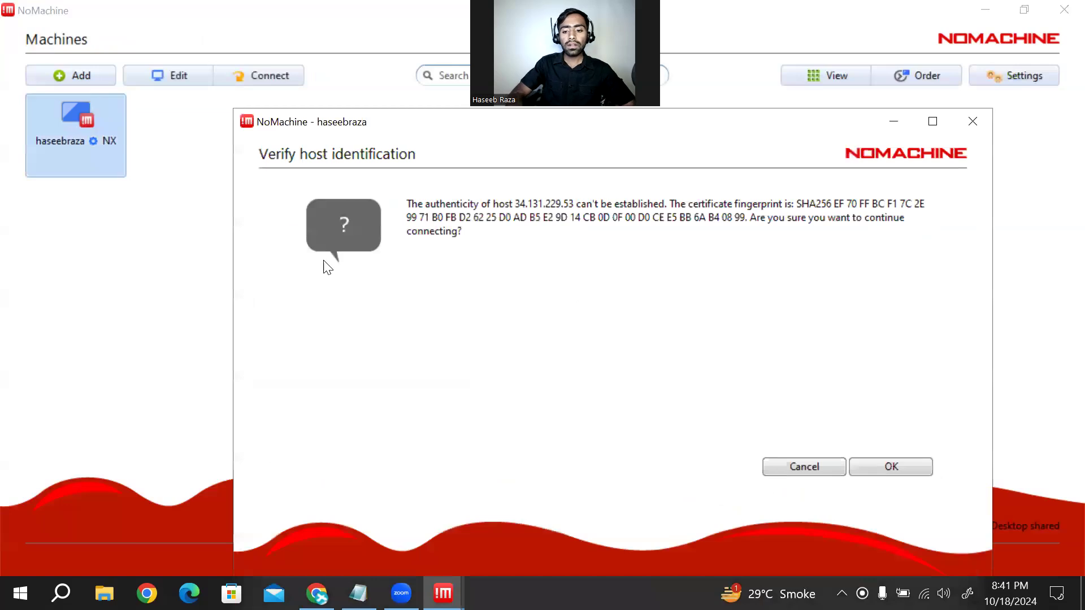
left_click(876, 467)
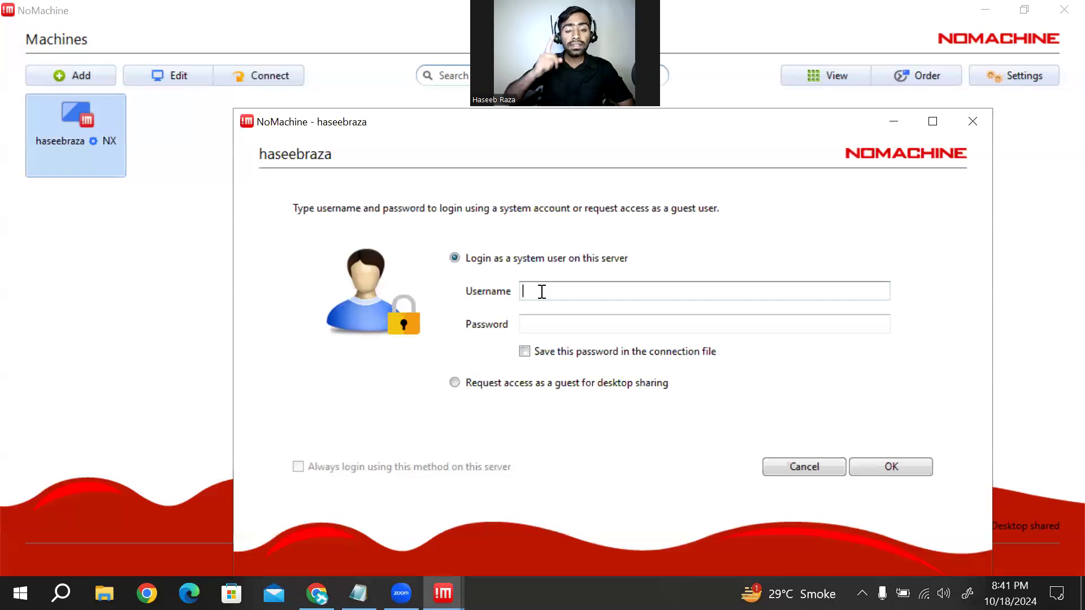
type("haseebraza")
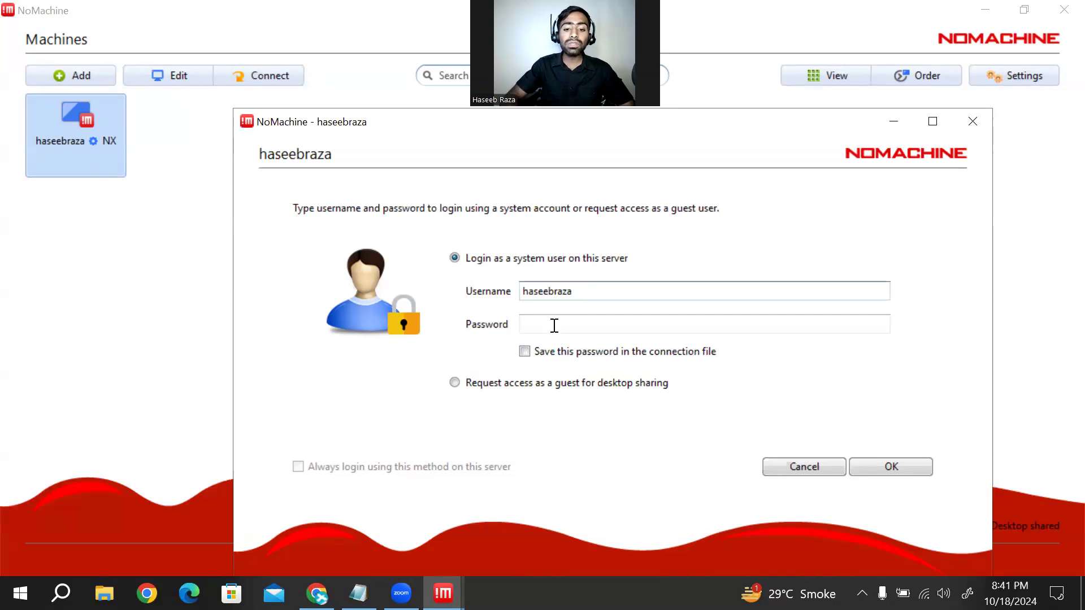
left_click(554, 326)
type("•")
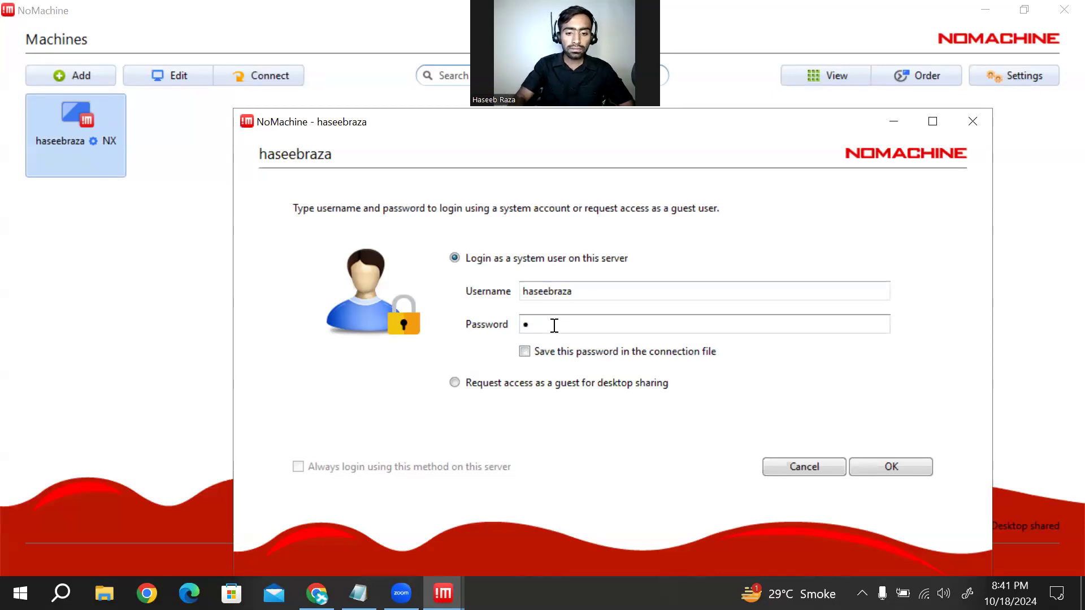
type("•••••")
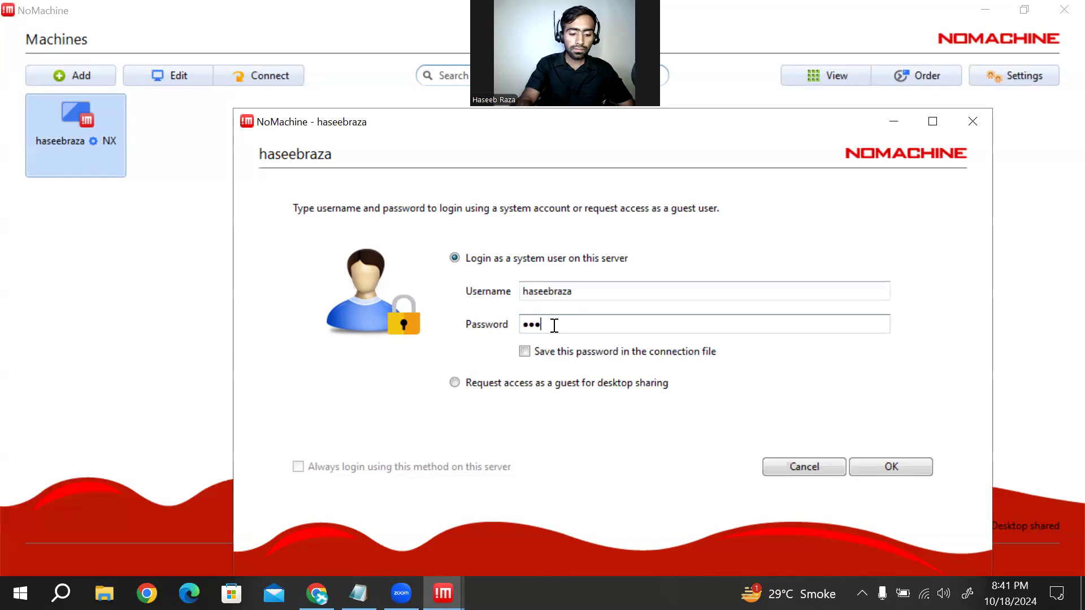
type("•")
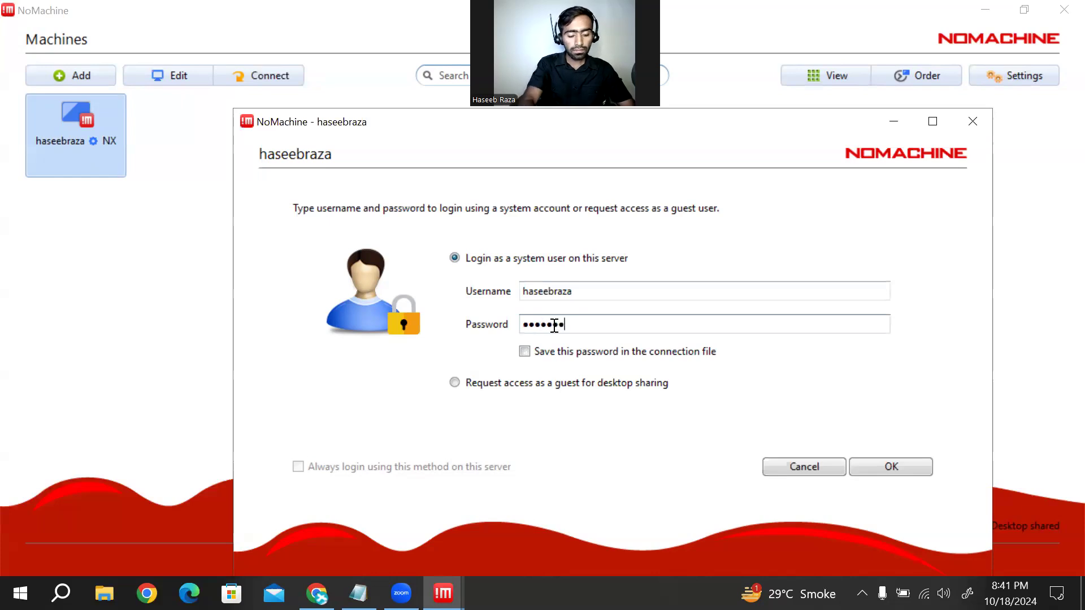
left_click(524, 350)
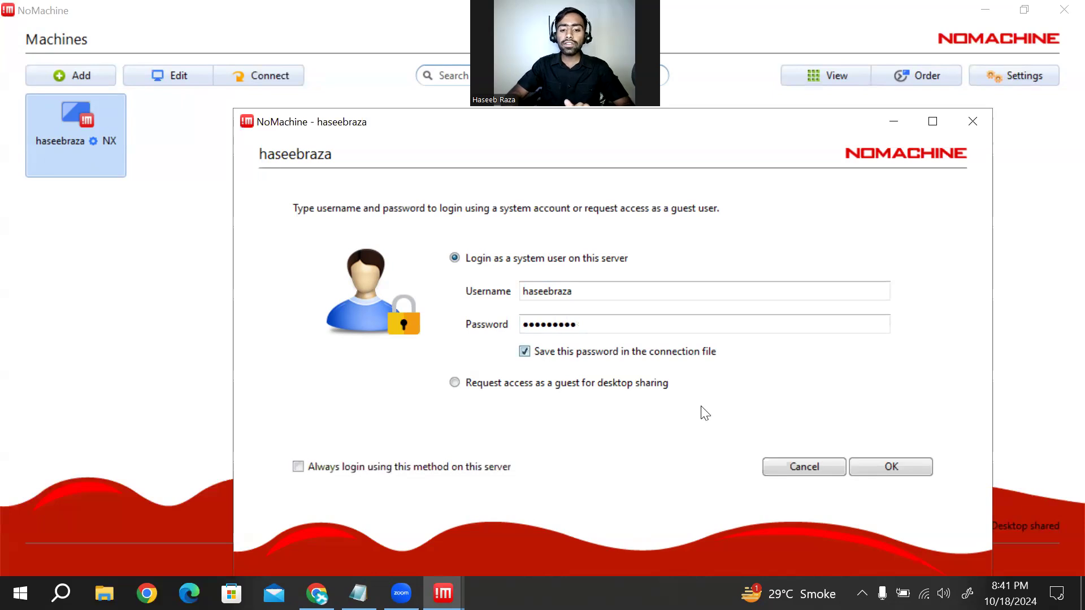
left_click(885, 467)
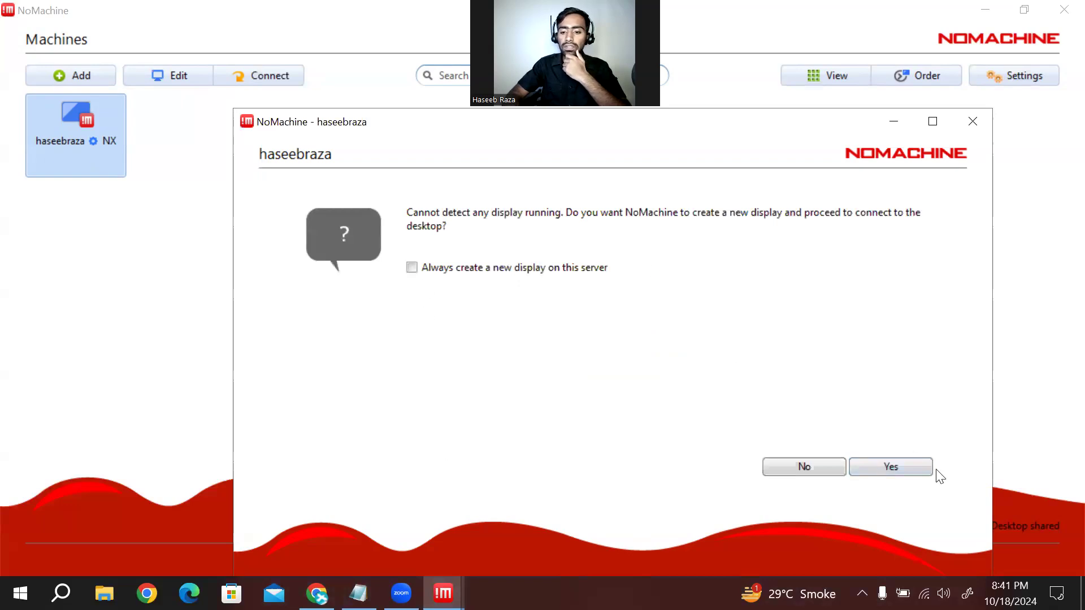
Create a new display, skip the help tips, maximize the session window, and dismiss the notification
left_click(899, 474)
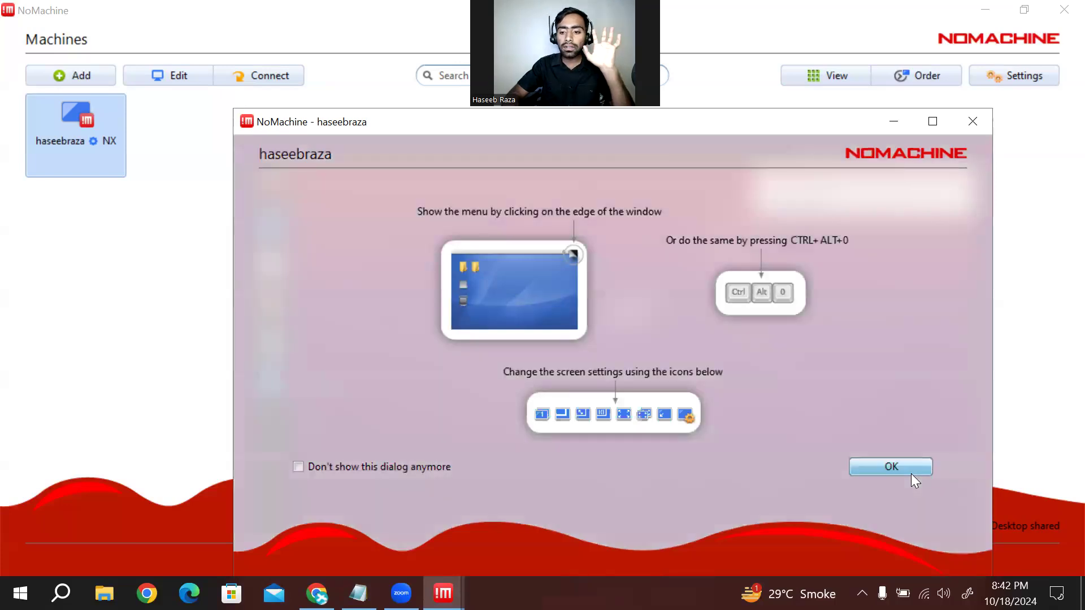
left_click(911, 474)
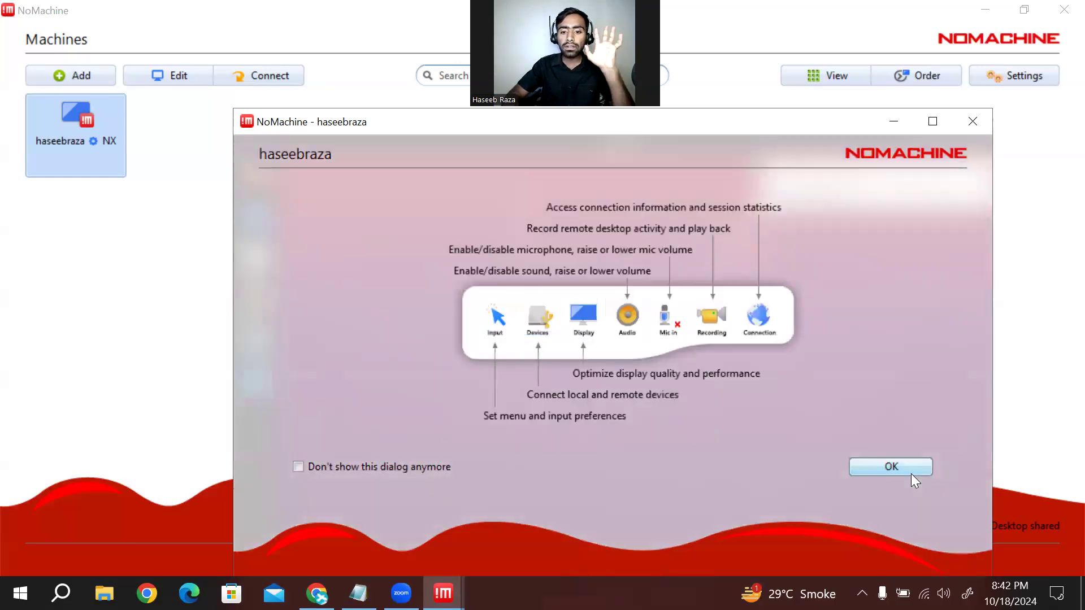
left_click(896, 464)
left_click(891, 467)
left_click(891, 467)
left_click(890, 467)
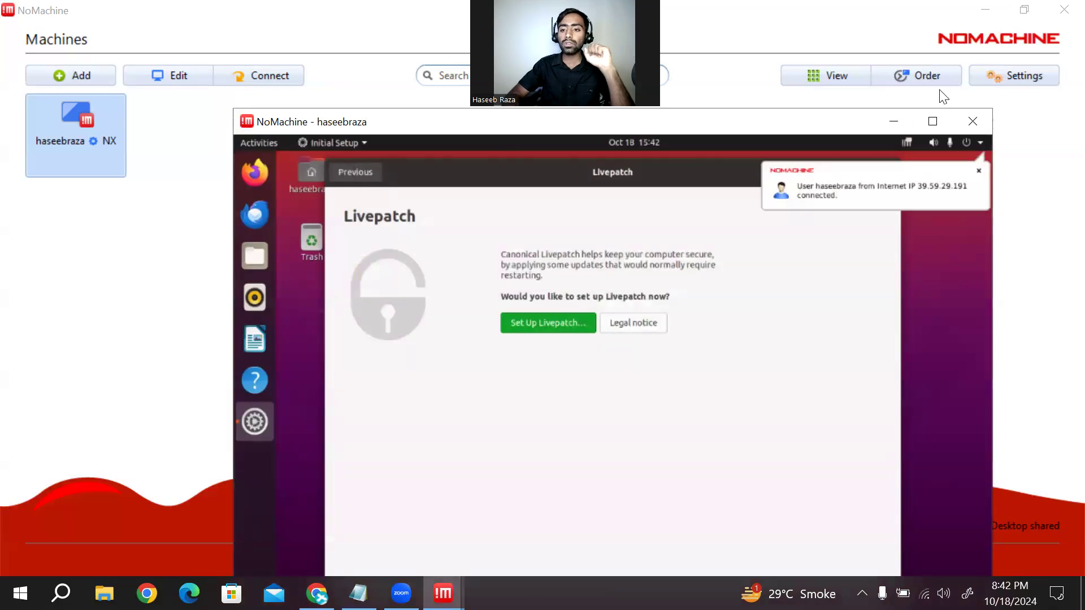
left_click(932, 121)
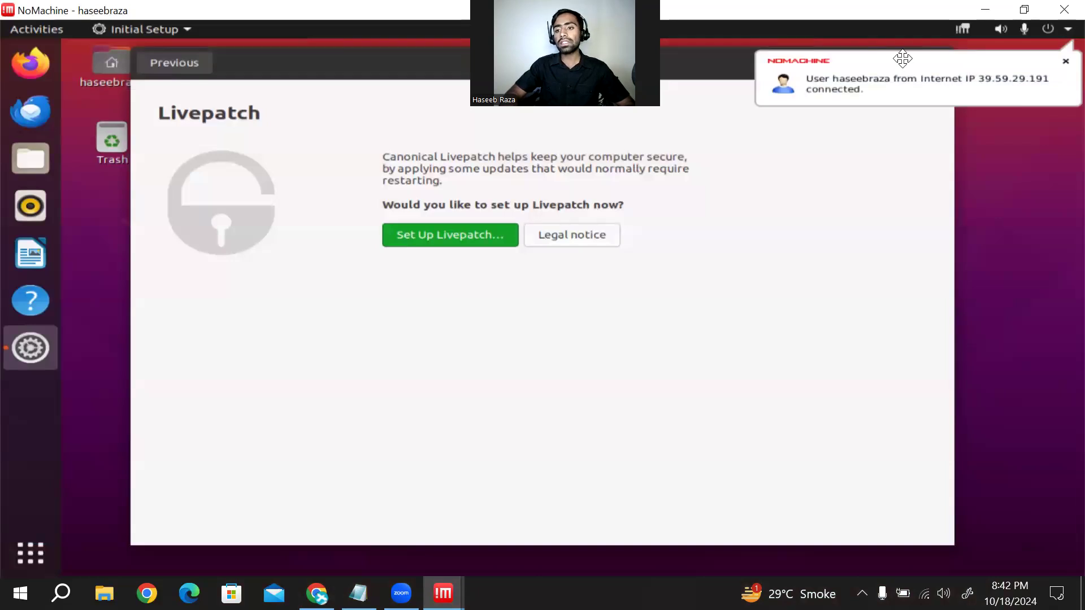
left_click(1064, 62)
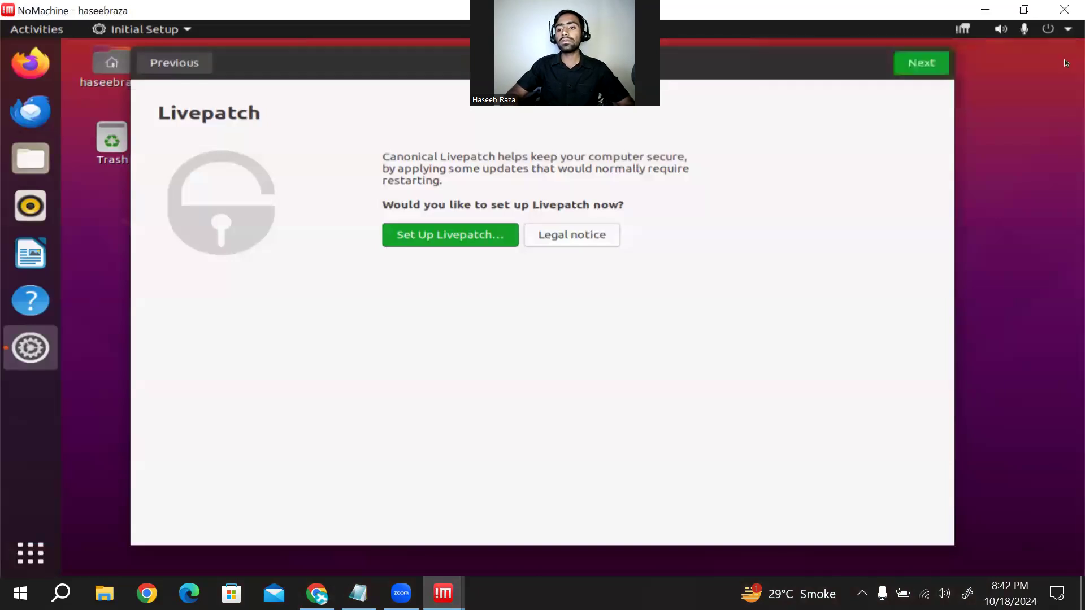
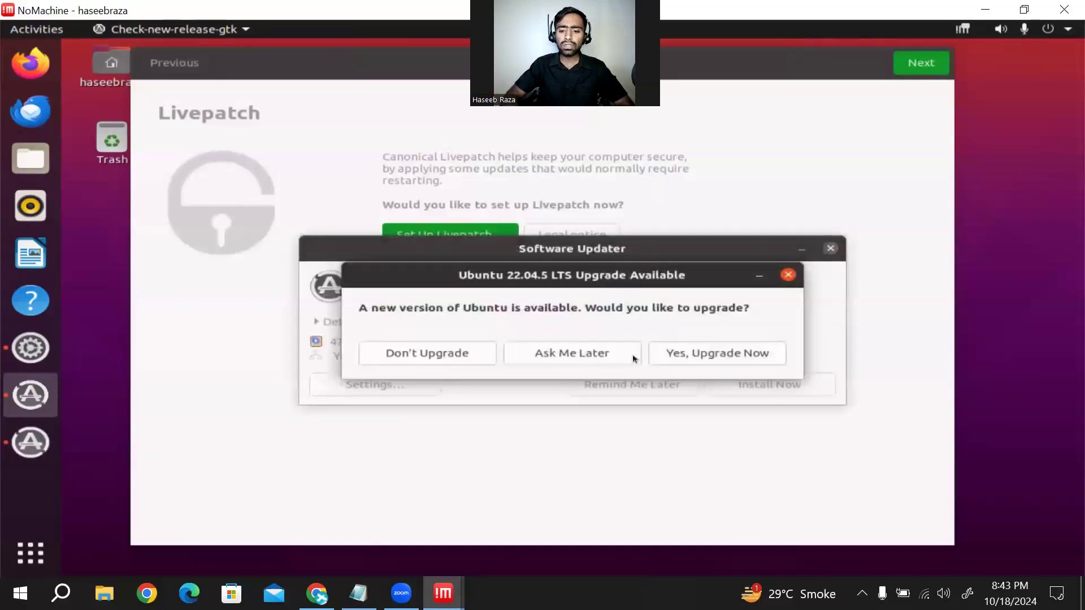
Decline the Ubuntu 22.04.5 LTS upgrade offer and return to the pending Software Updater prompt
left_click(699, 354)
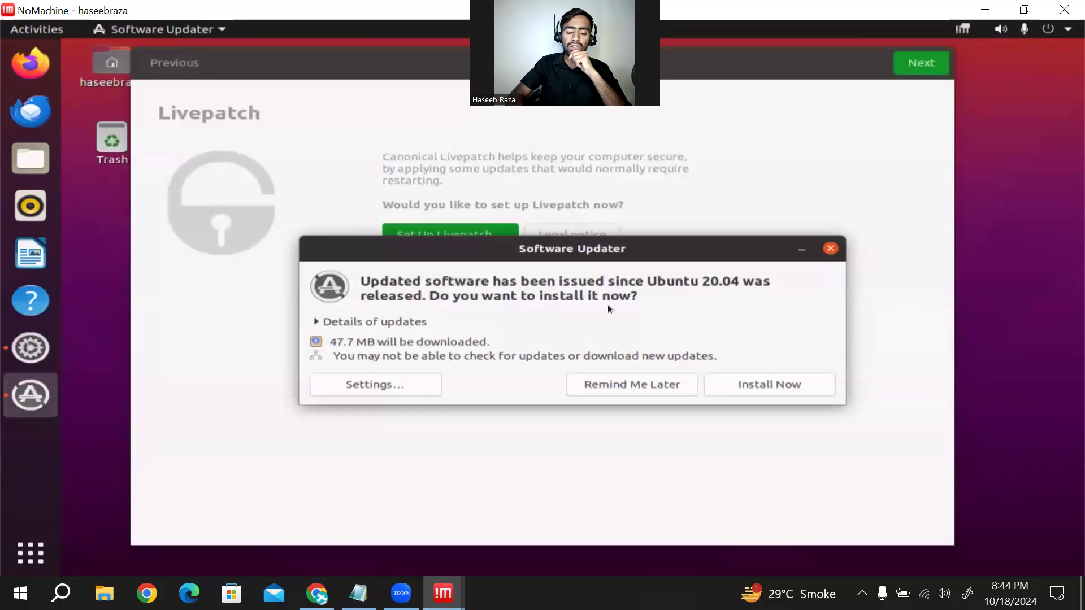
Install the 47.7 MB of Ubuntu updates, authenticating with the user's password
left_click(764, 389)
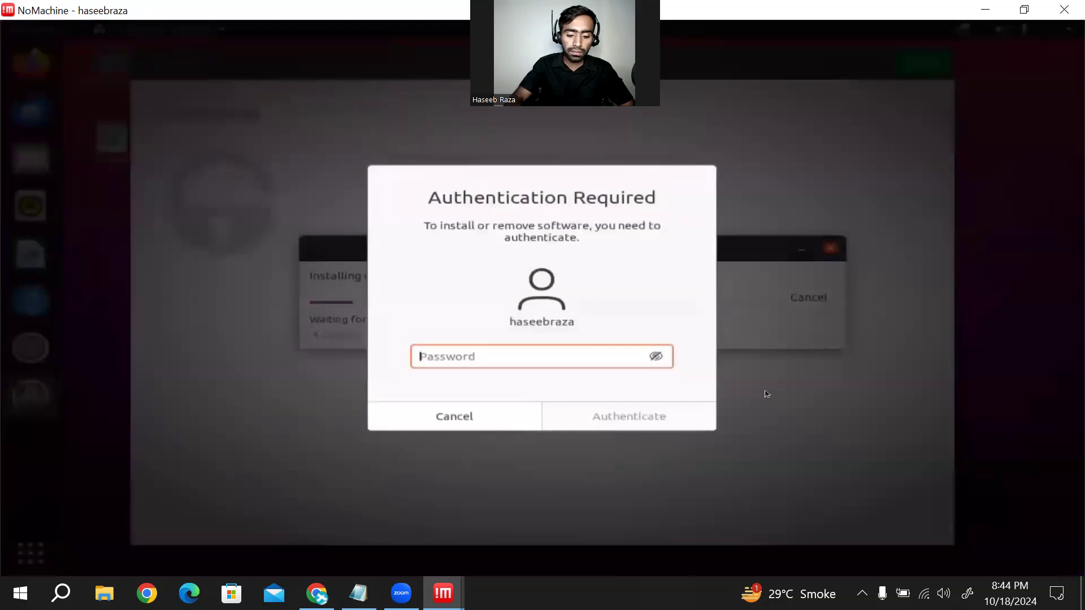
type("•••••••••")
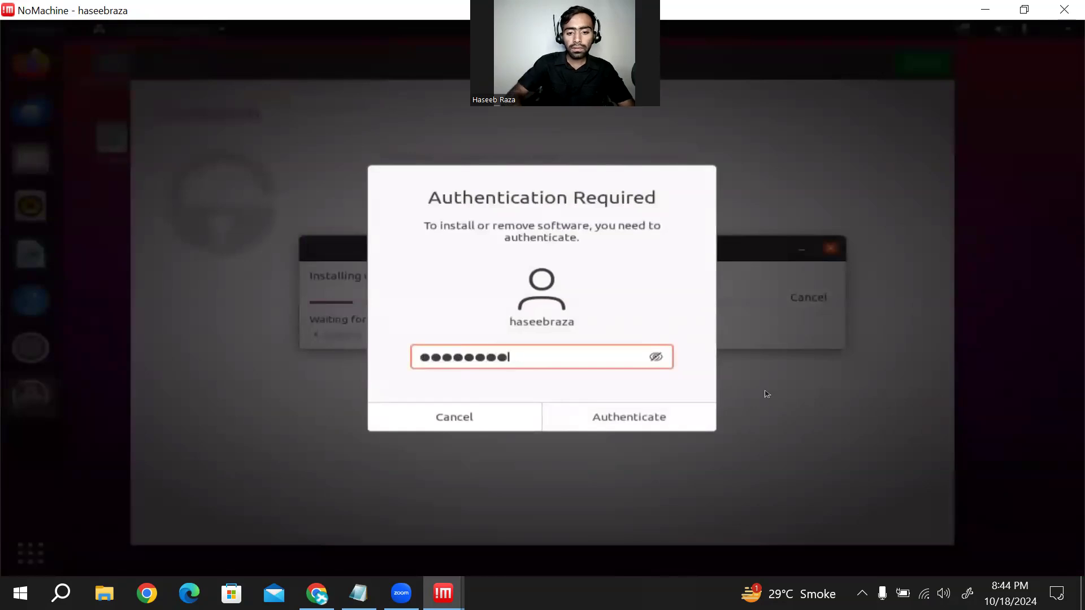
left_click(623, 417)
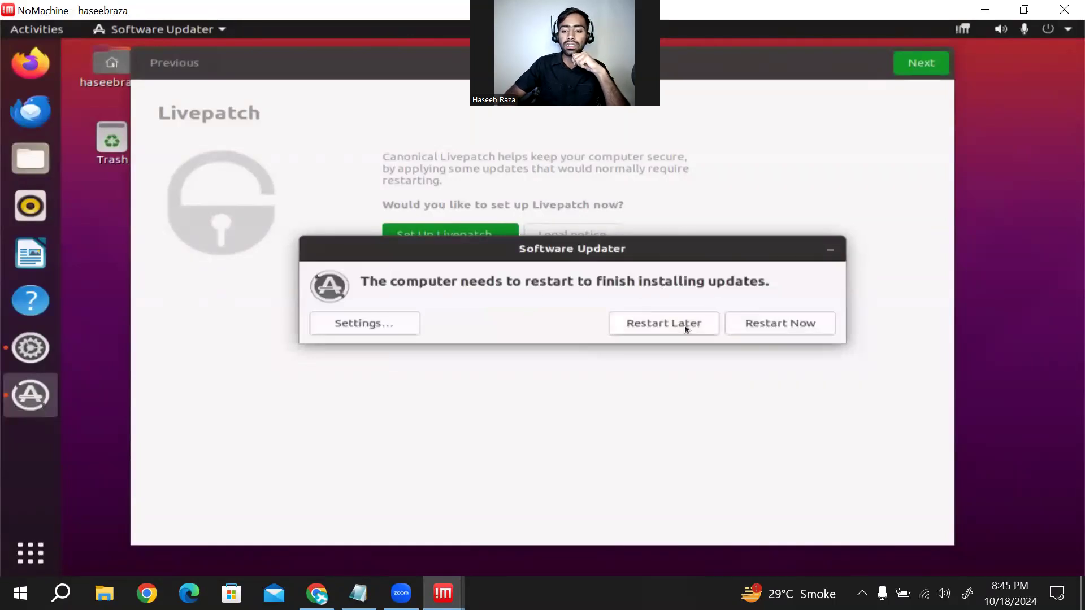
Restart the remote Ubuntu machine now, authorizing the reboot with the user's password
left_click(762, 323)
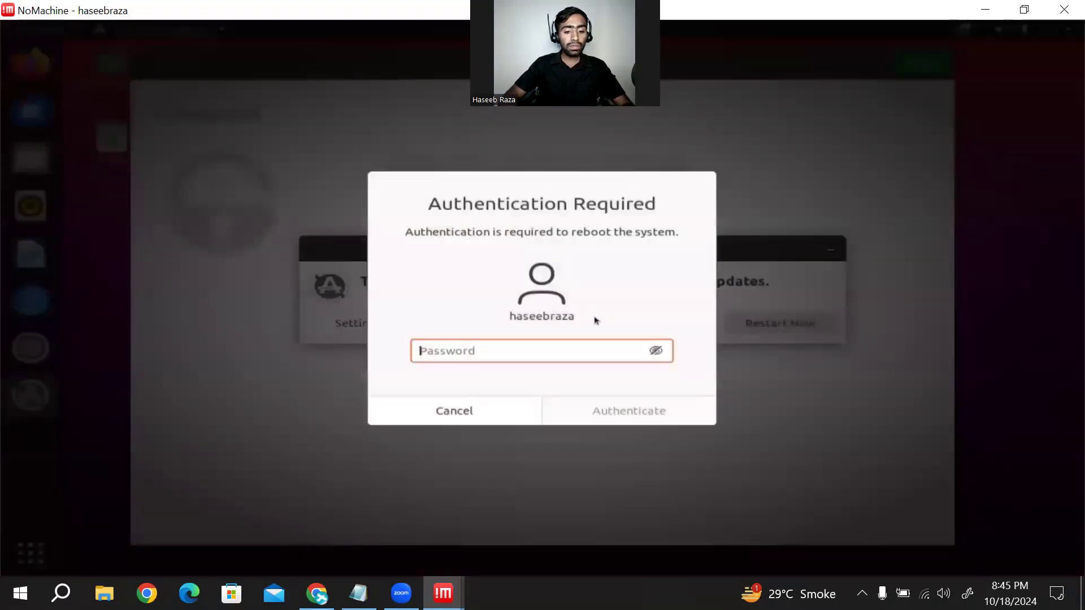
type("•••")
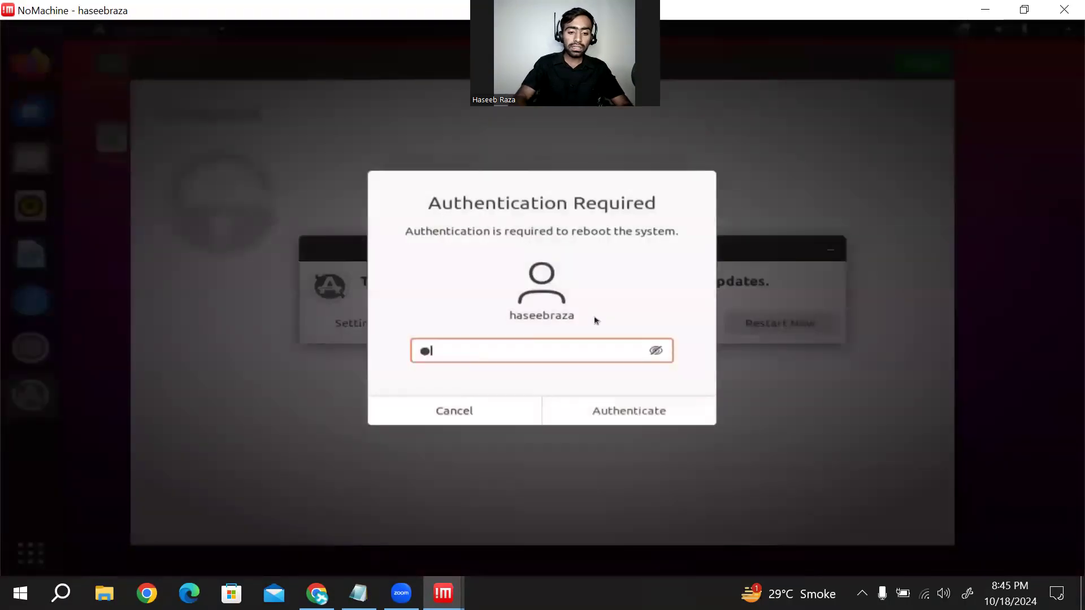
type("••••")
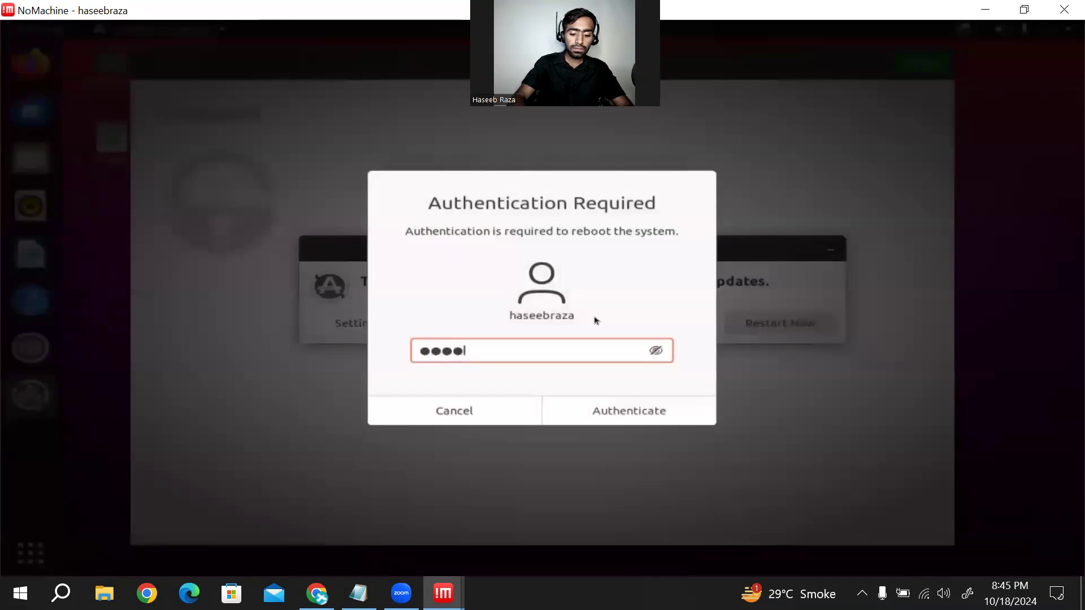
type("•••")
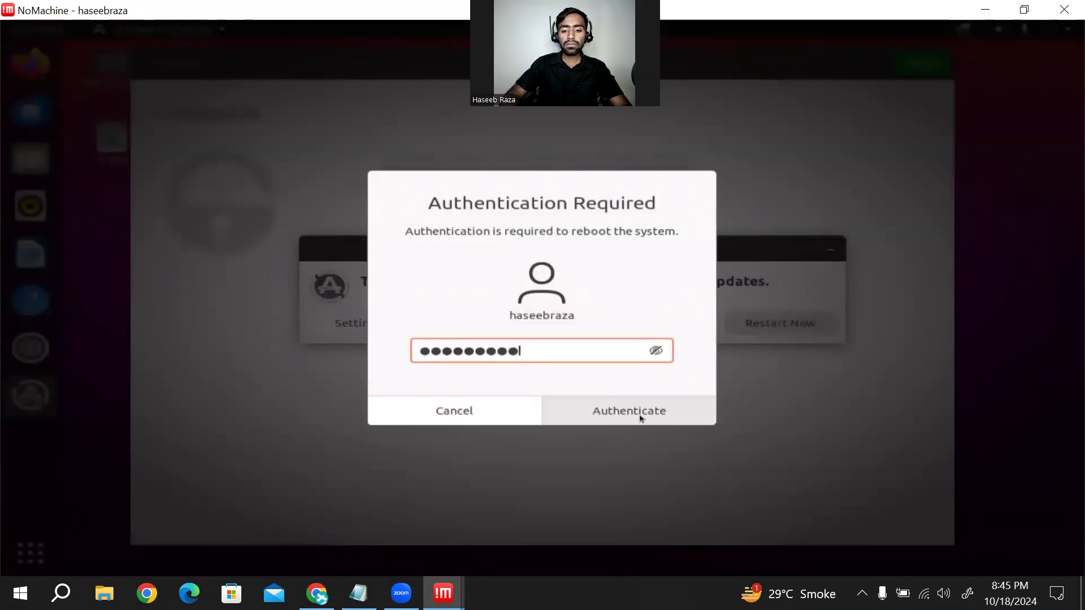
left_click(624, 414)
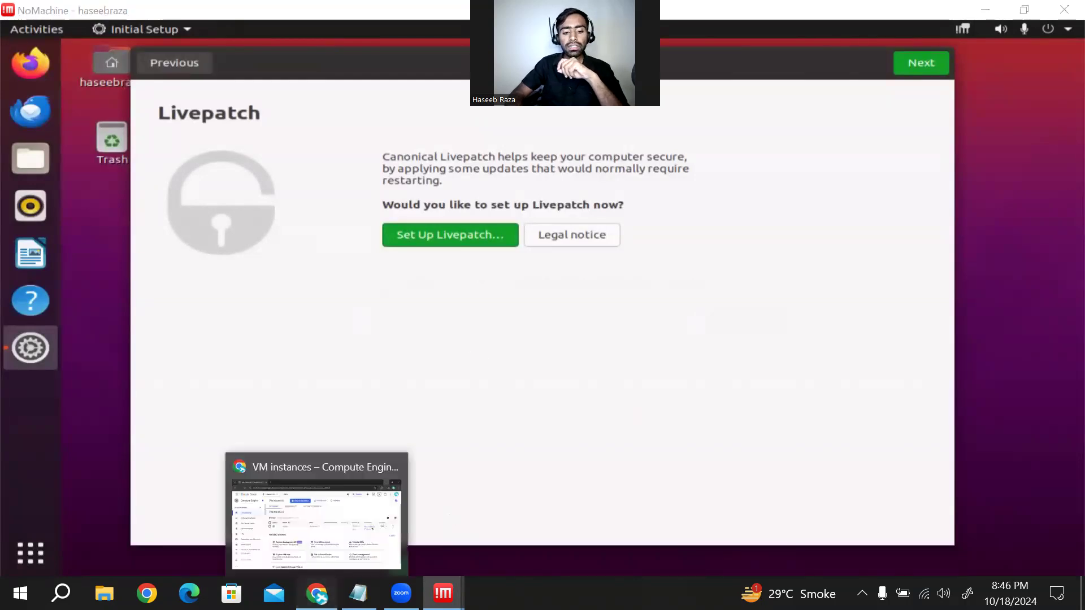
Check the running ubuntu instance's actions menu on the VM instances page, choosing nothing
left_click(316, 593)
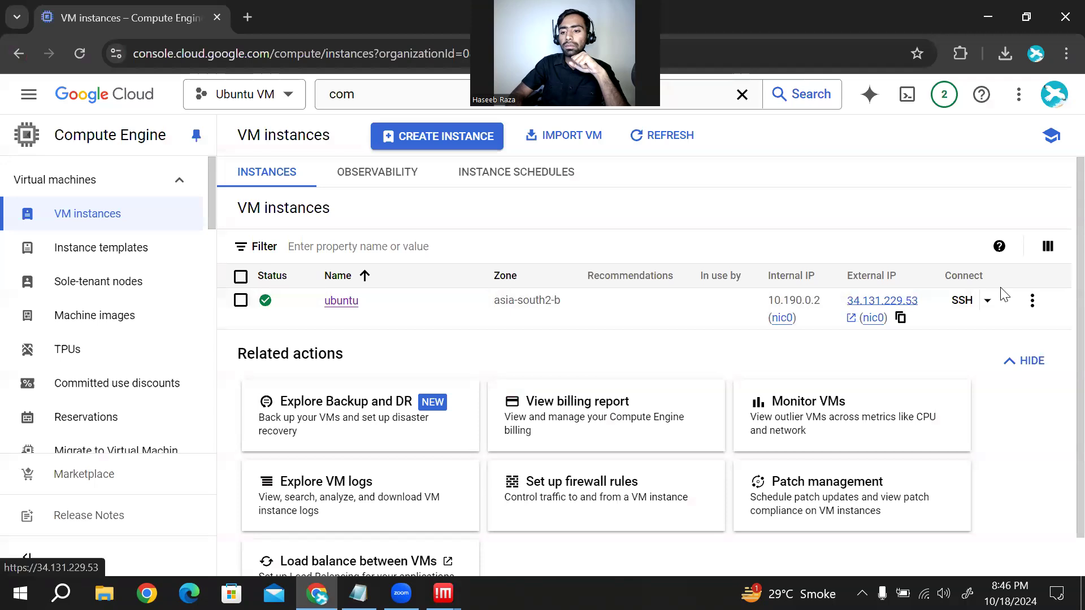
left_click(1034, 300)
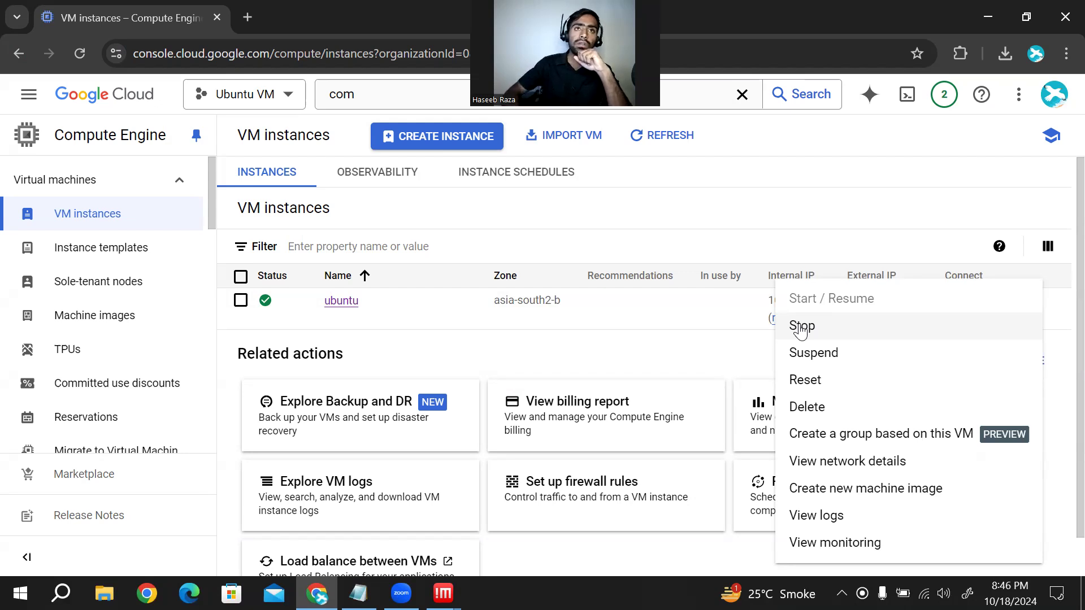
left_click(767, 210)
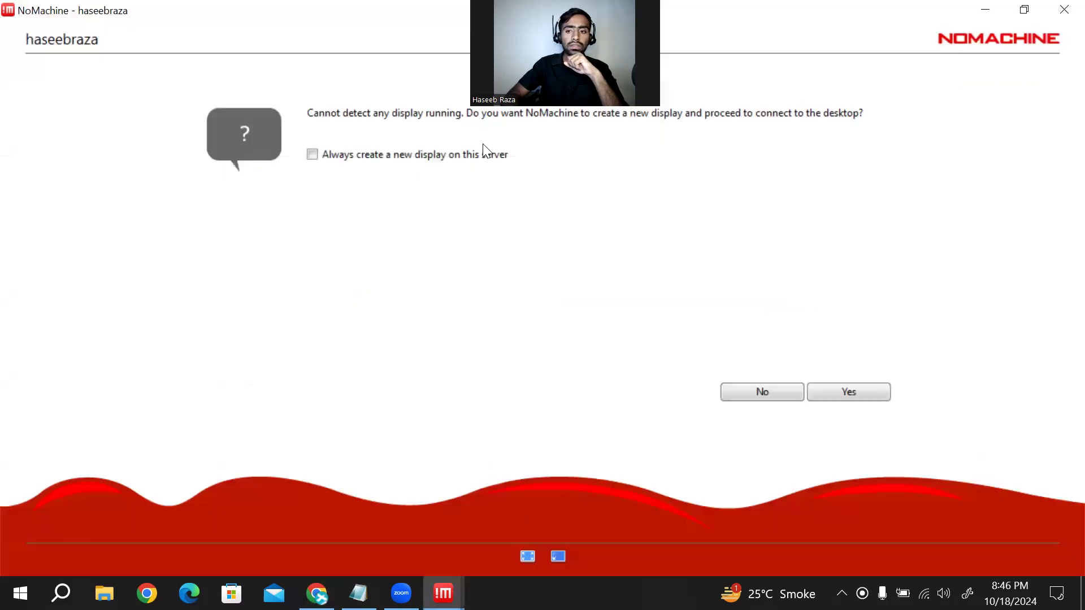
Create a new display, dismiss the connection notice, and launch Settings from the Ubuntu system menu
left_click(852, 390)
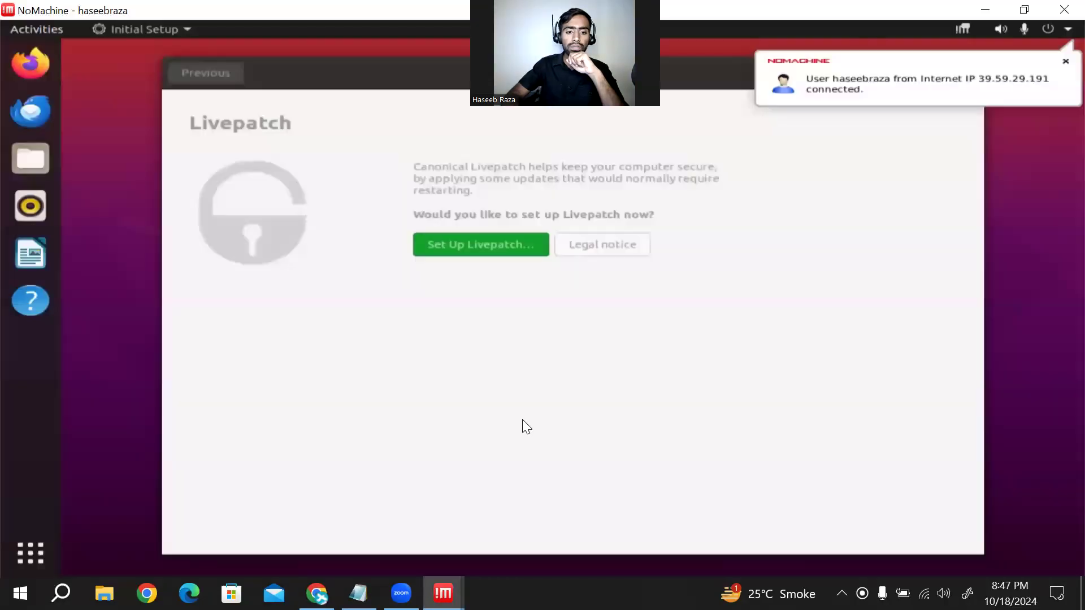
left_click(1064, 62)
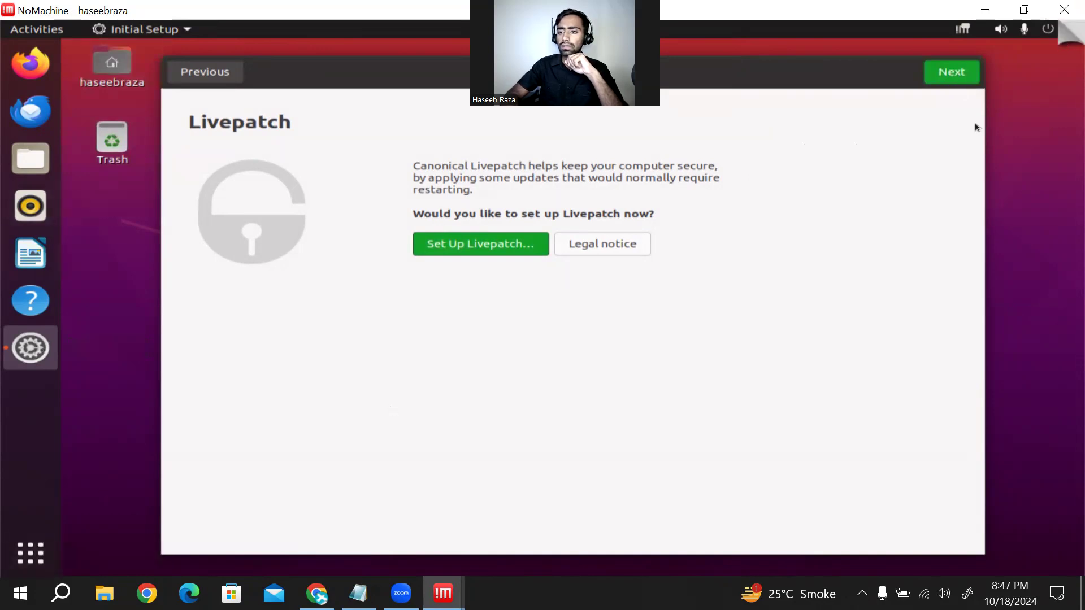
left_click(1070, 30)
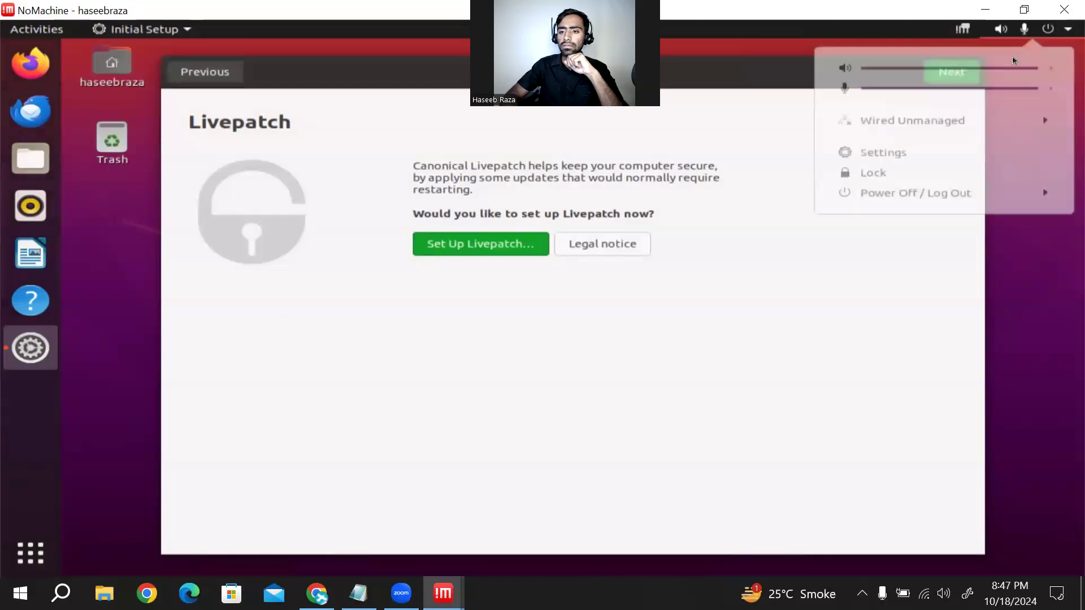
left_click(888, 158)
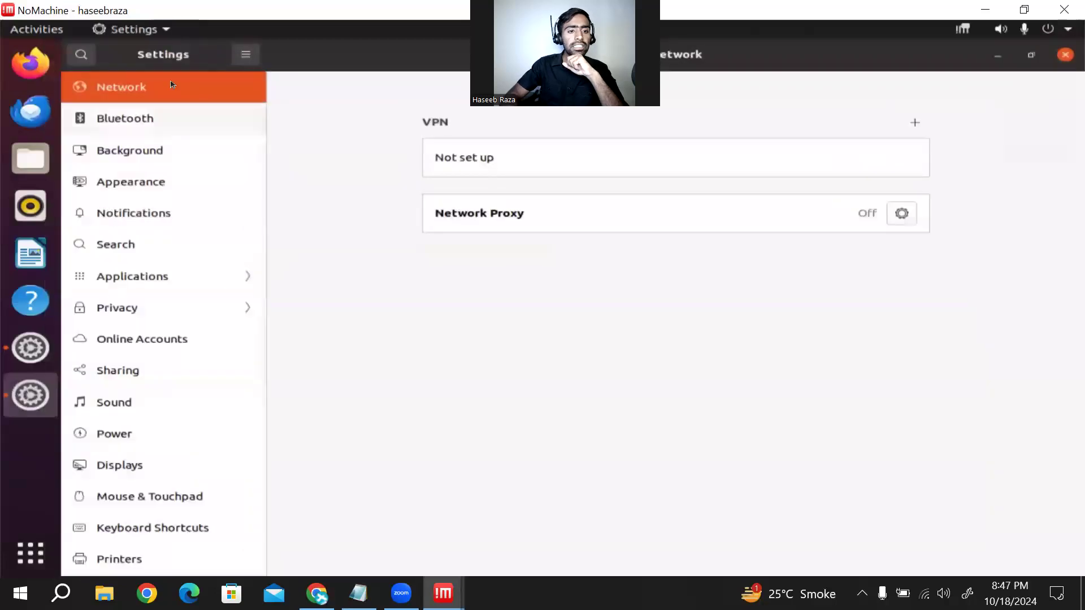
Search Settings for 'power', set Blank Screen to Never, and close Settings
left_click(80, 56)
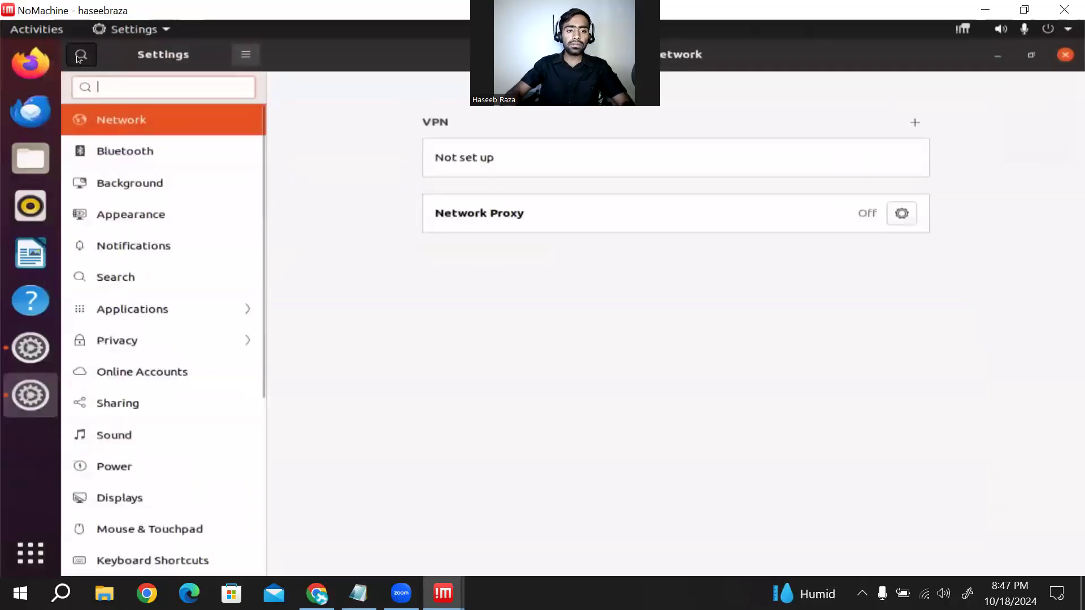
type("po")
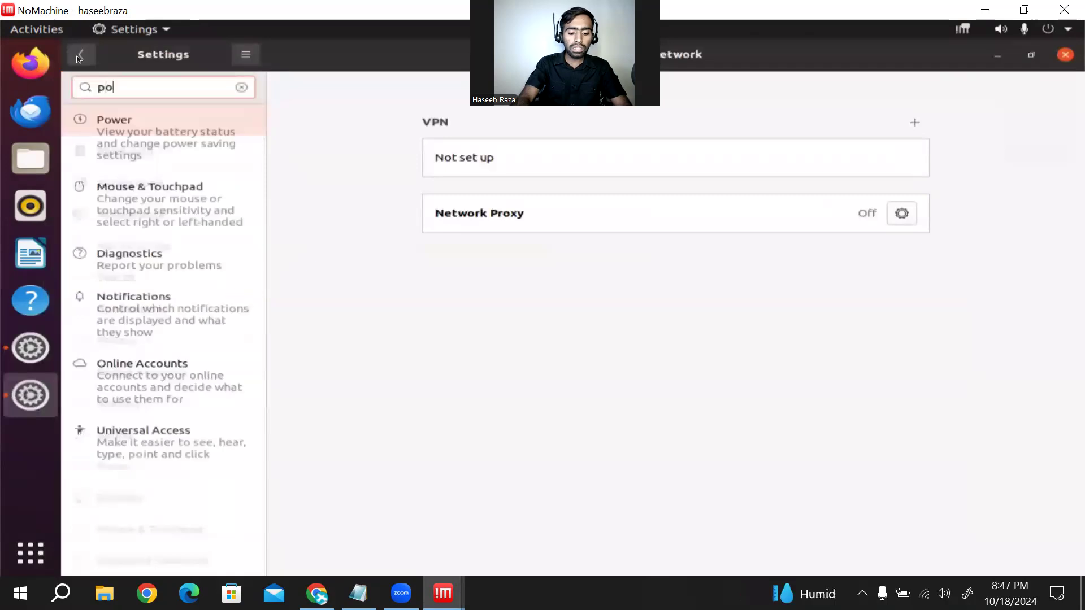
type("wer")
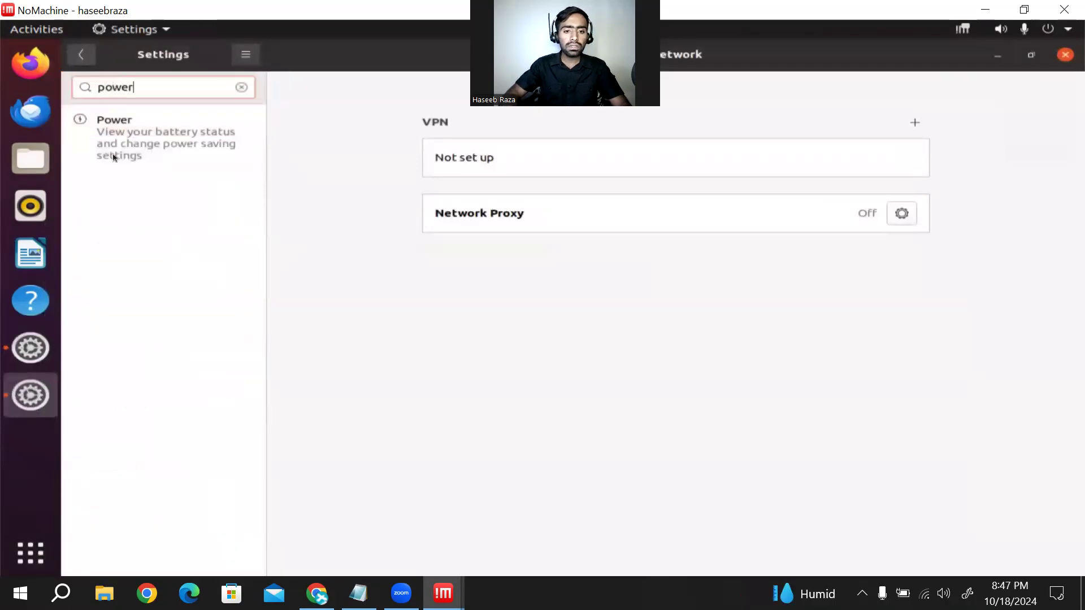
left_click(172, 135)
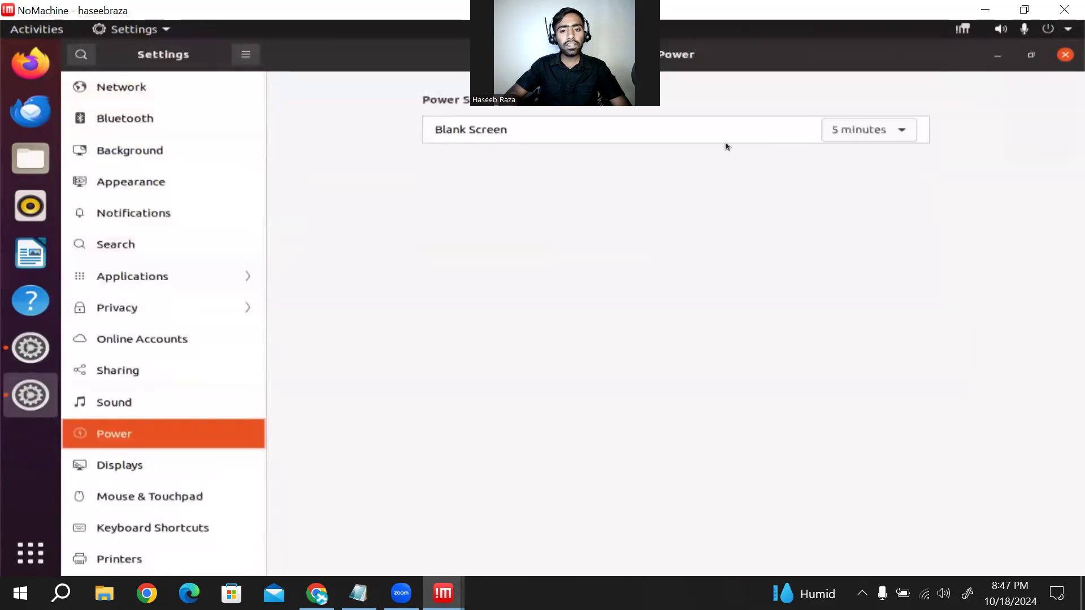
left_click(903, 131)
scroll(846, 183, "down", 1)
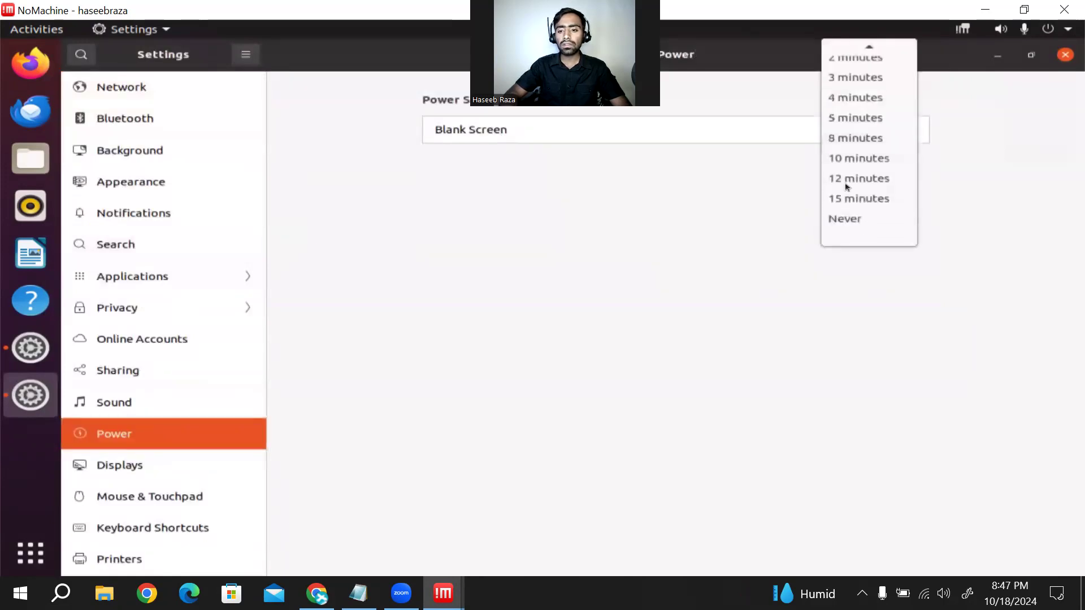
left_click(856, 218)
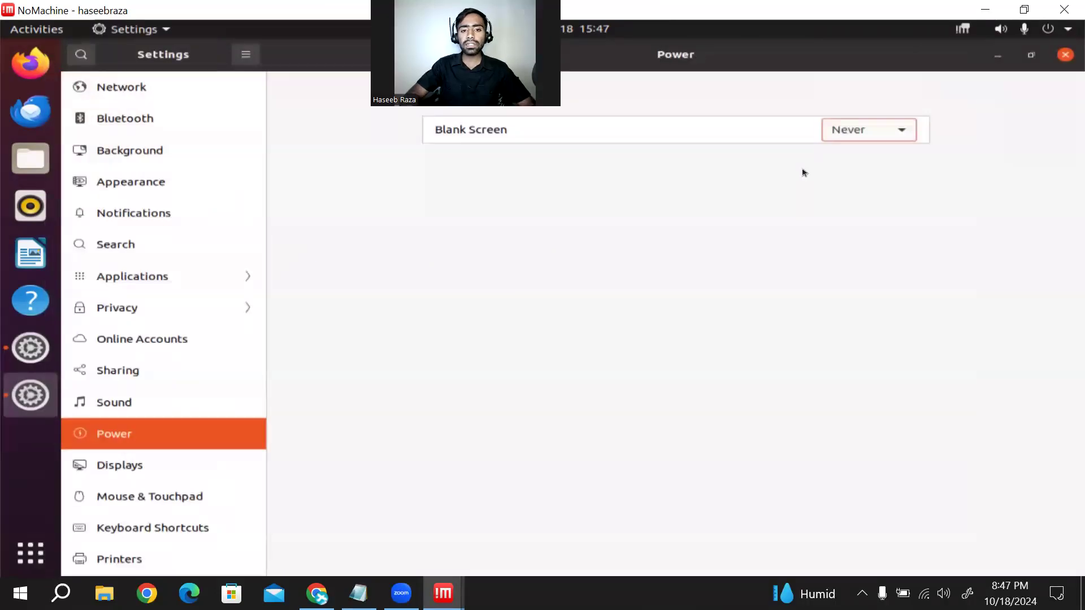
left_click(1065, 55)
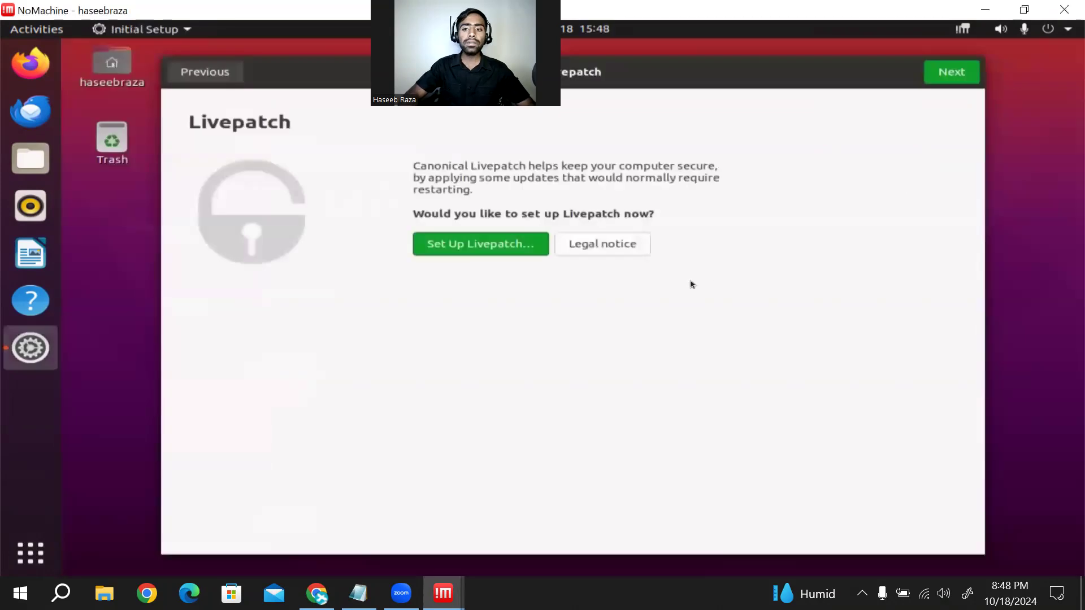
Close the NoMachine session and stop the ubuntu VM instance, confirming STOP
left_click(1062, 9)
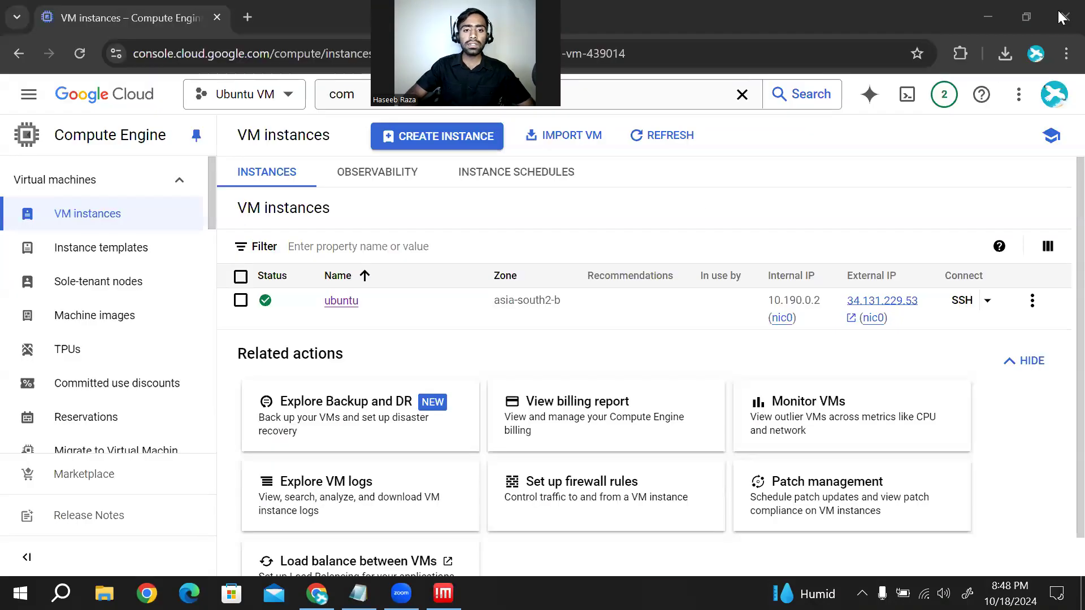
left_click(1031, 301)
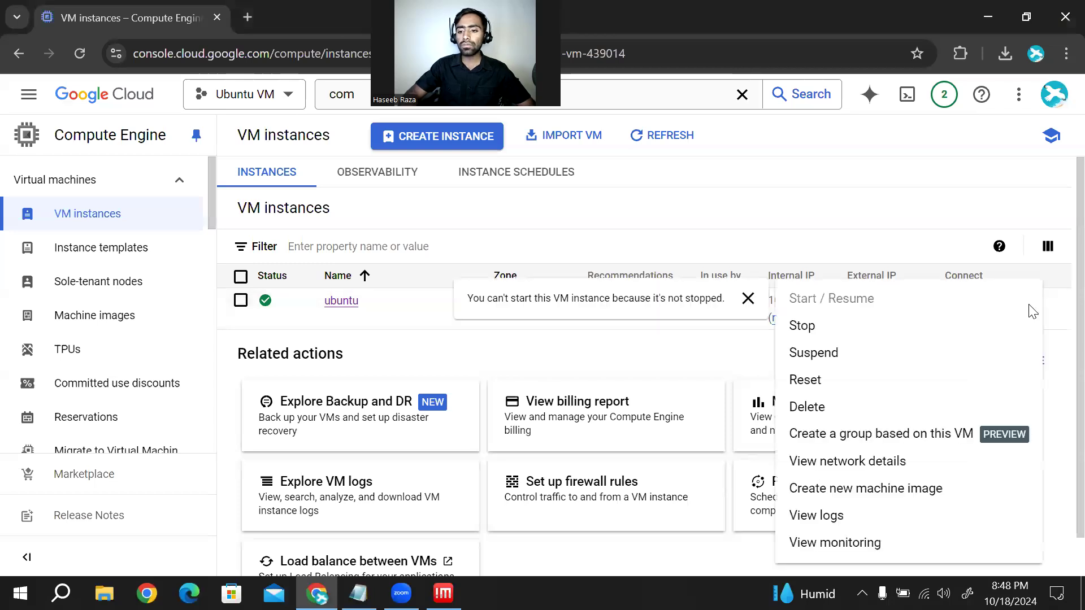
left_click(830, 328)
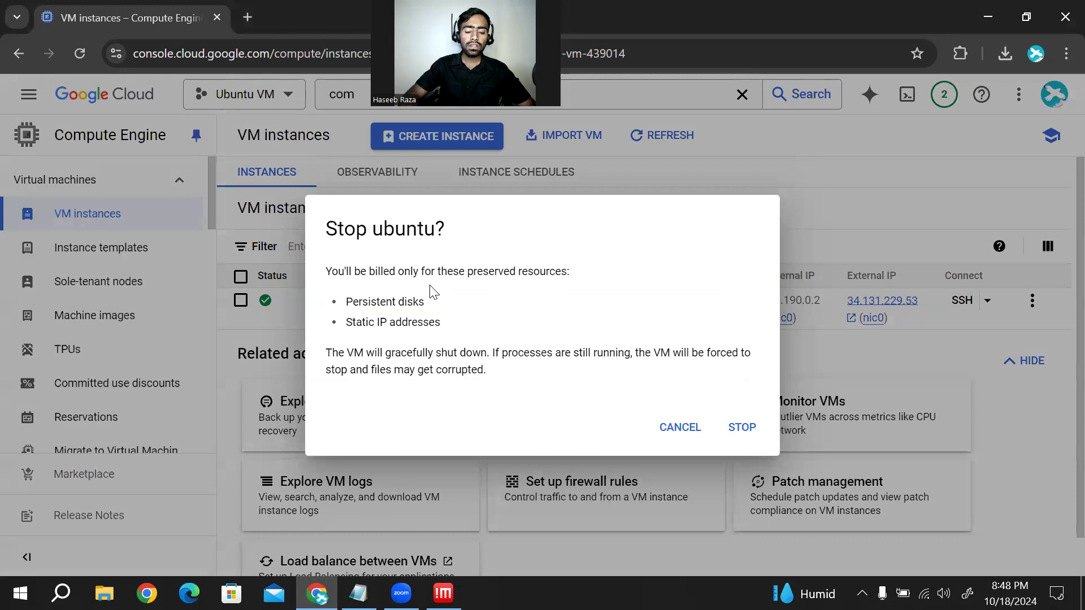
left_click(740, 429)
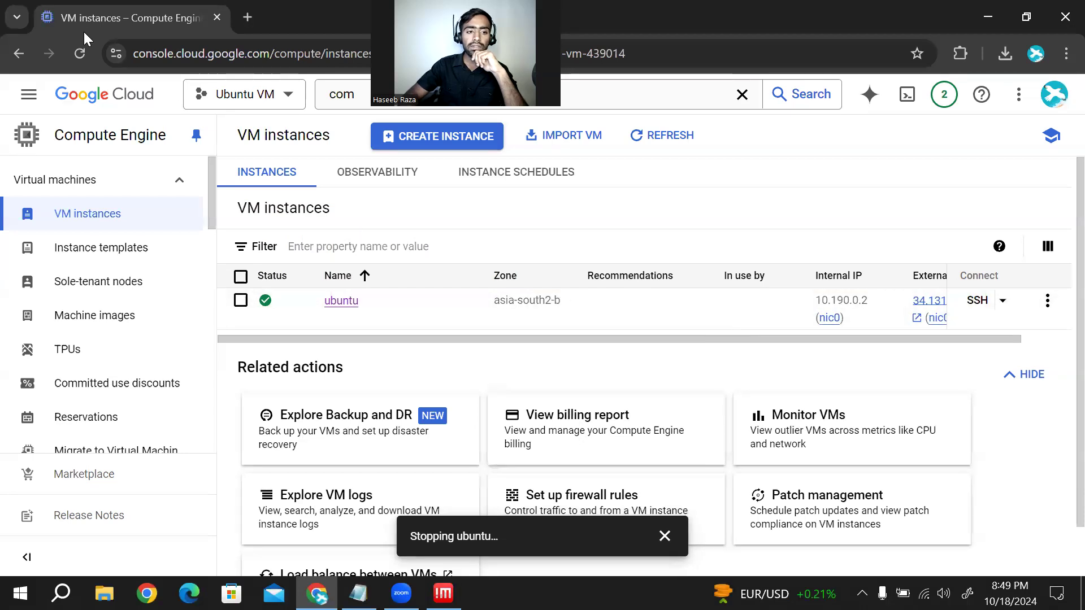
Reload the VM instances page to verify ubuntu is stopped, then close Chrome and NoMachine
left_click(79, 55)
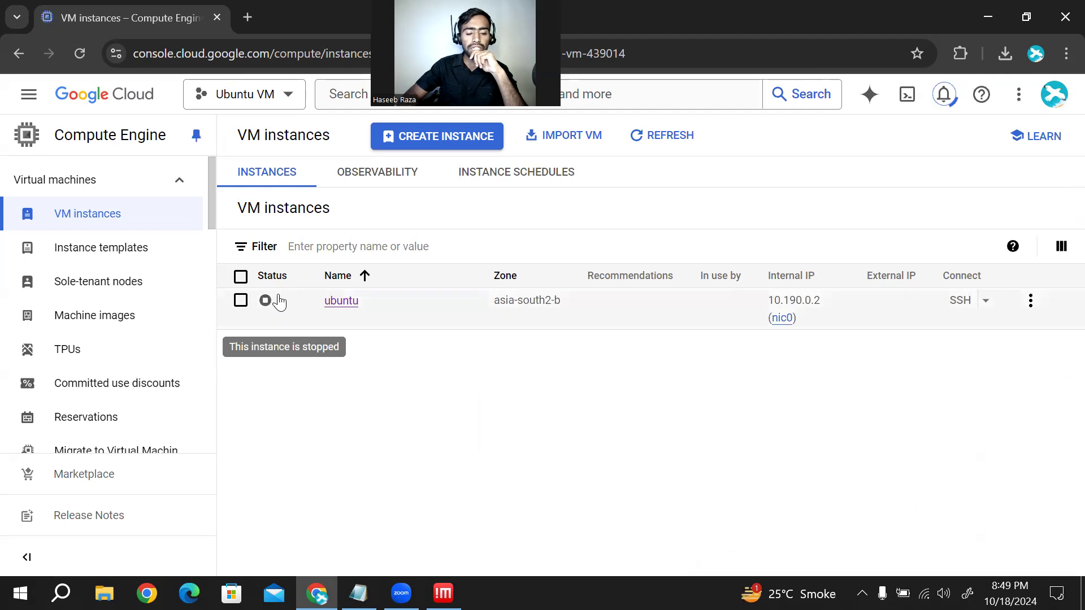
left_click(1063, 10)
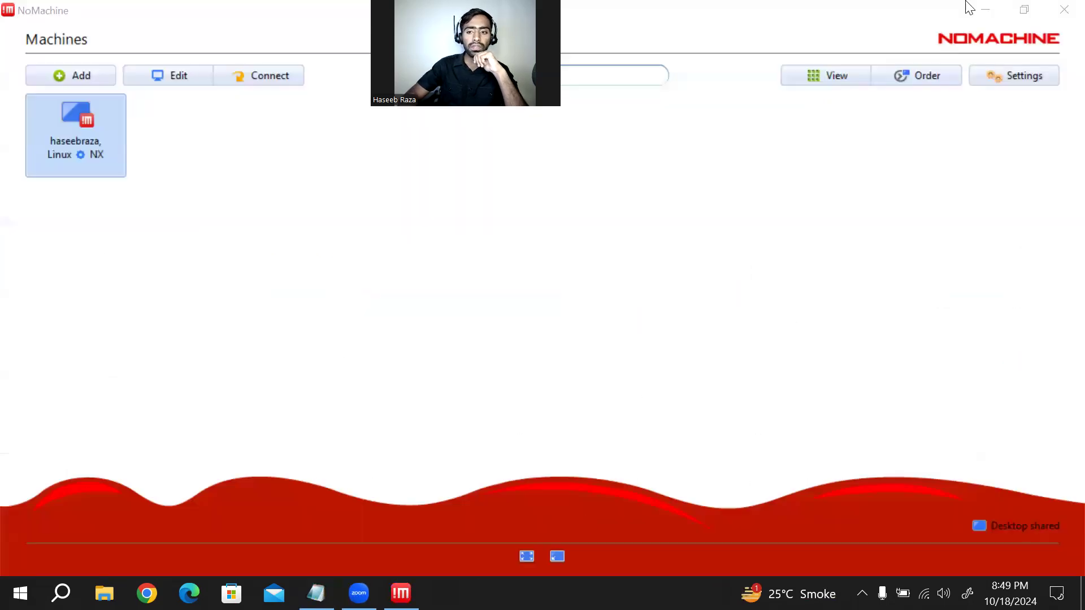
left_click(1062, 6)
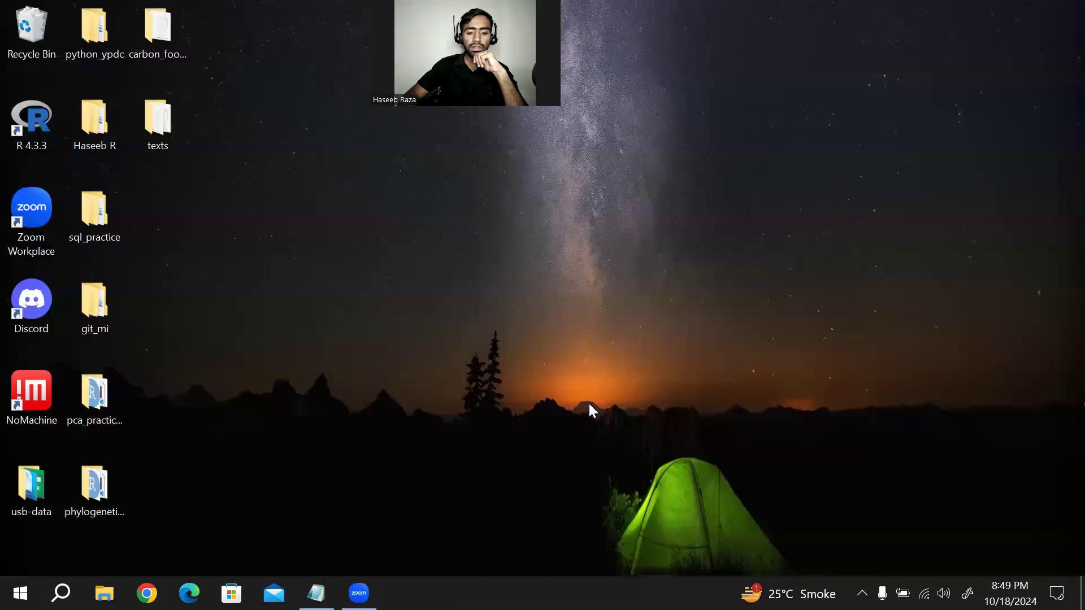